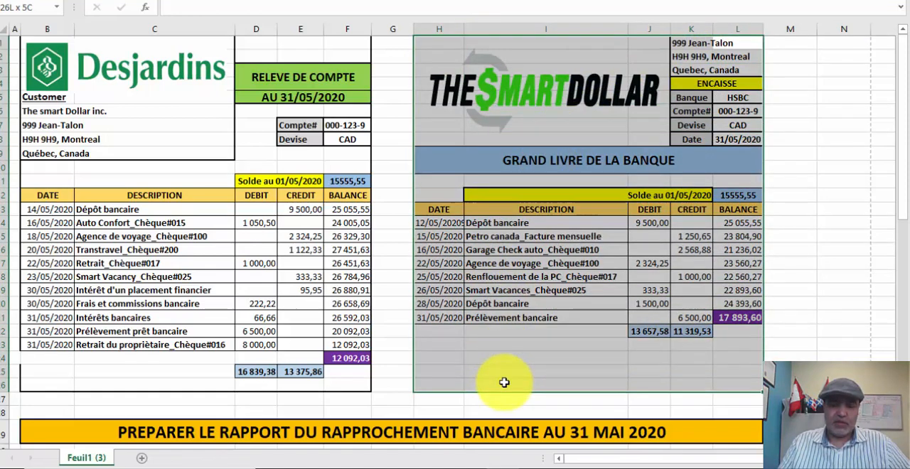
click(843, 76)
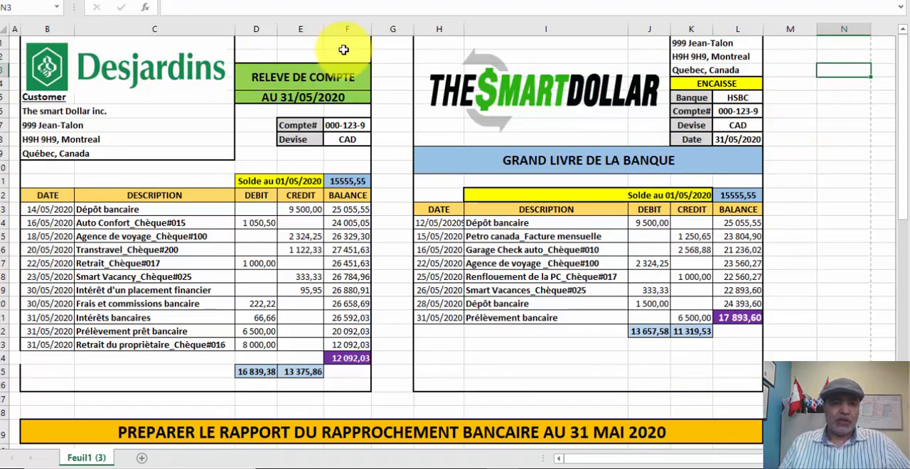
drag(346, 49, 61, 391)
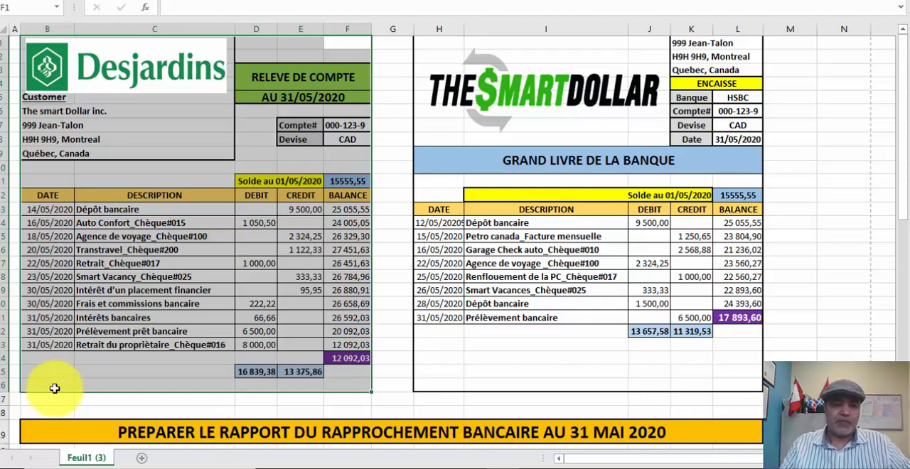
click(552, 239)
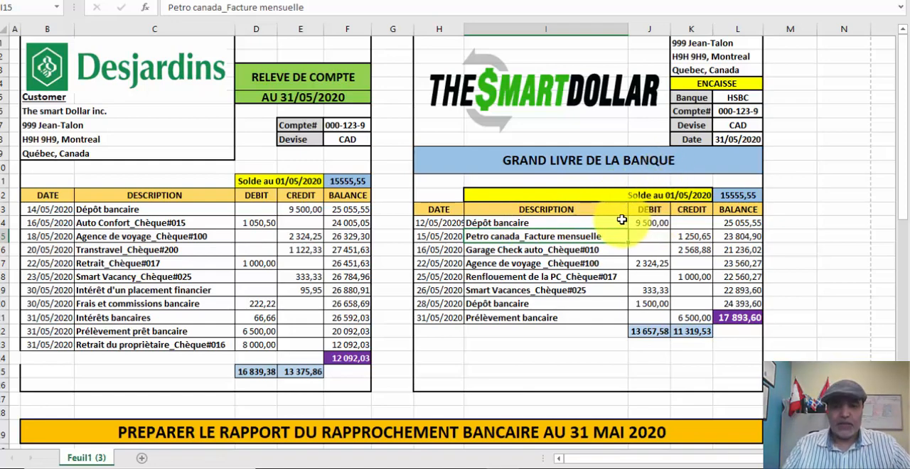
- Keep the full ribbon with its commands permanently displayed, with the ledger's 12/05 Dépôt bancaire entry selected
click(425, 223)
drag(424, 222, 644, 225)
click(879, 4)
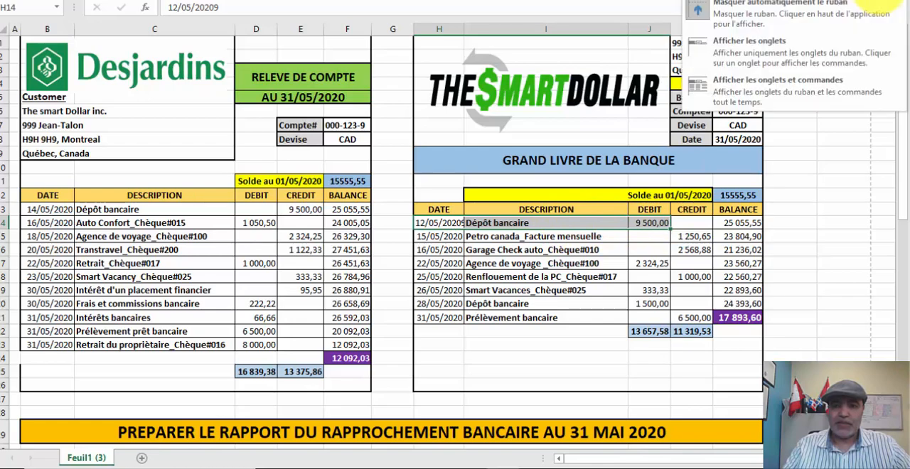
click(774, 91)
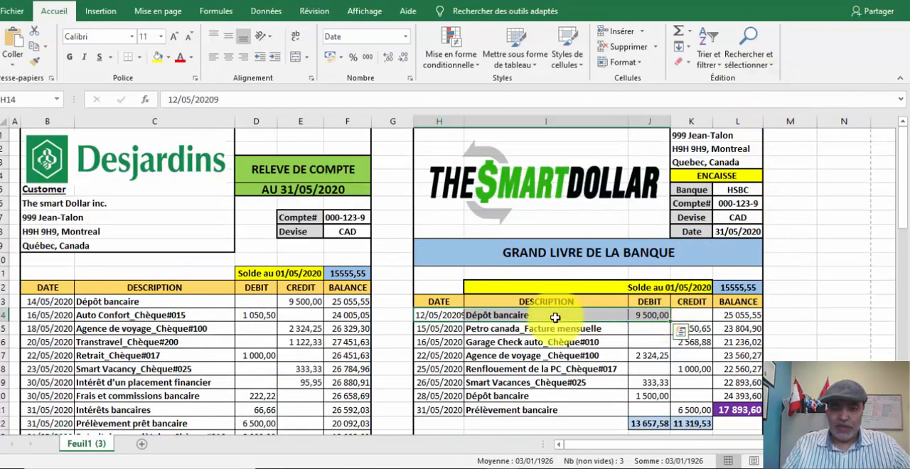
- Fill the matching 9 500,00 Dépôt bancaire entries yellow in both the bank ledger and the Desjardins statement
drag(424, 313, 652, 315)
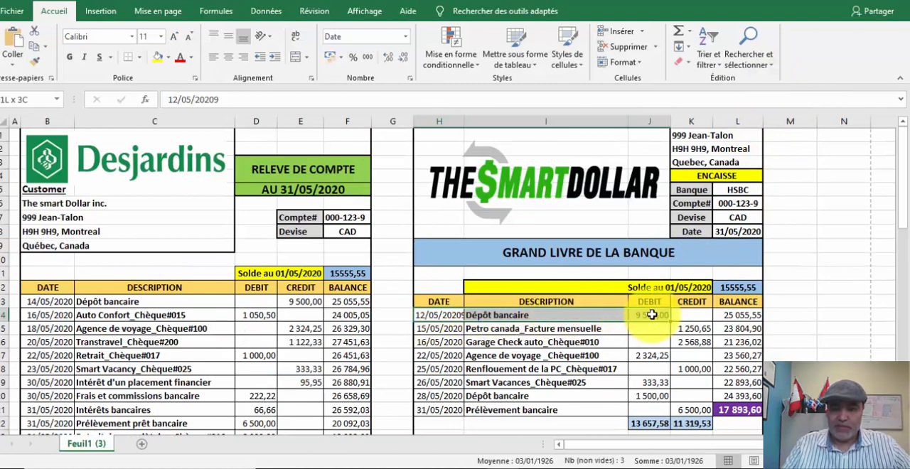
click(157, 57)
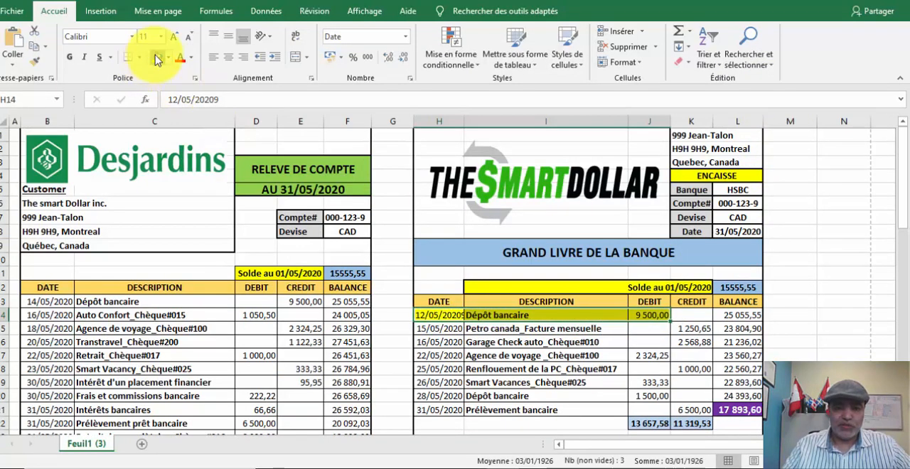
drag(44, 302, 302, 301)
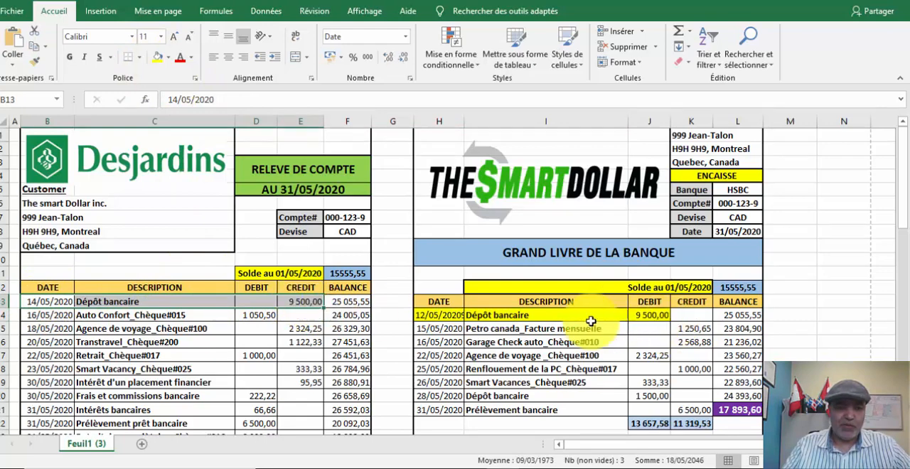
click(157, 57)
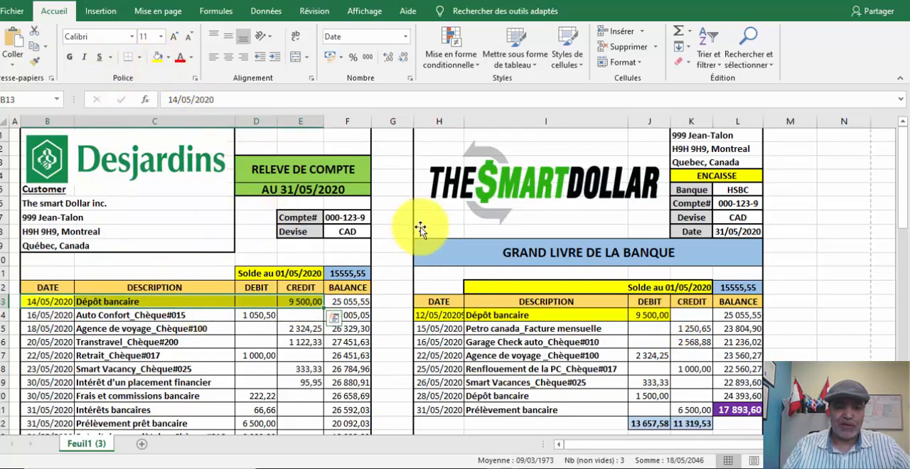
- Fill the matching Agence de voyage Chèque#100 entries yellow in the ledger and the bank statement
scroll(750, 232, down, 1)
scroll(751, 232, down, 2)
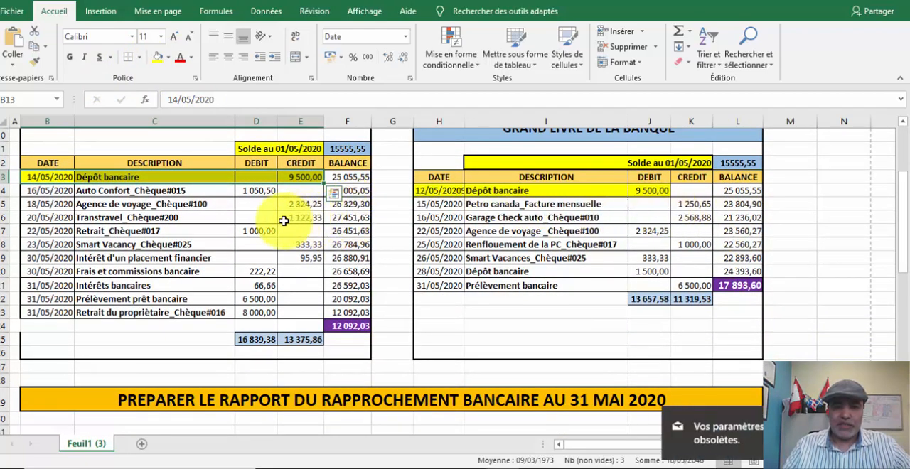
drag(662, 232, 428, 230)
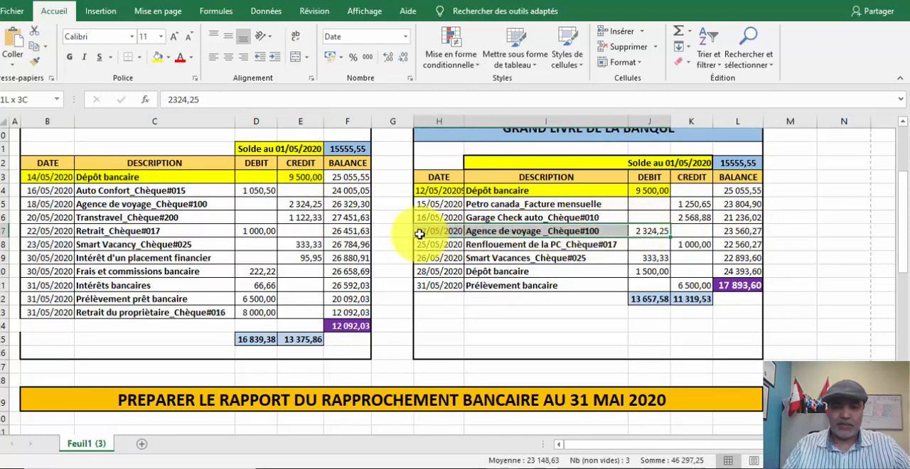
click(156, 60)
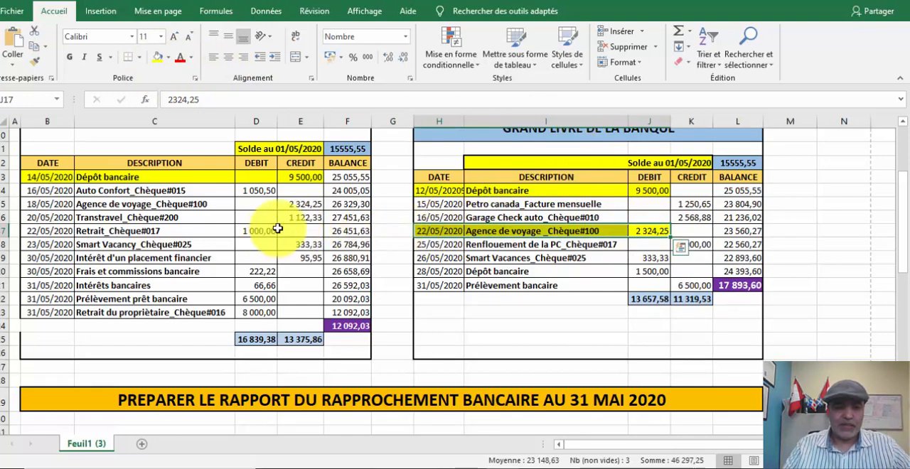
click(297, 204)
drag(272, 205, 42, 204)
click(157, 58)
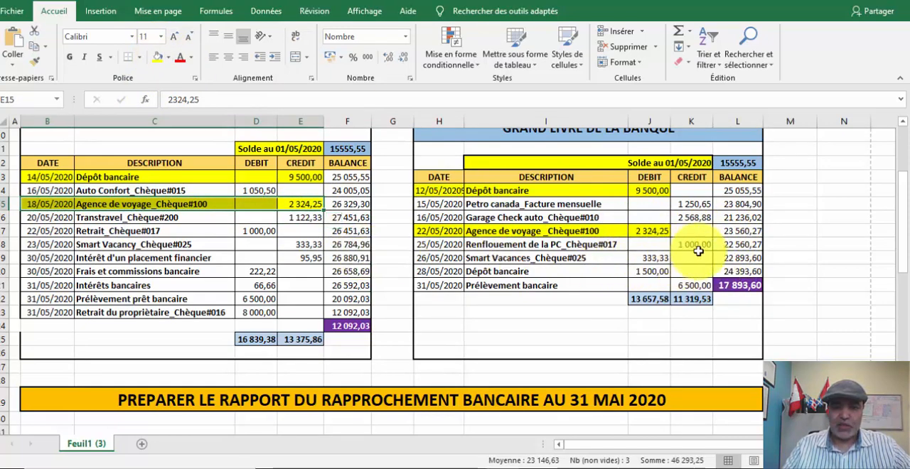
- Fill the matching Chèque#017 entries yellow: Renflouement de la PC in the ledger and Retrait in the bank statement
drag(705, 246, 431, 249)
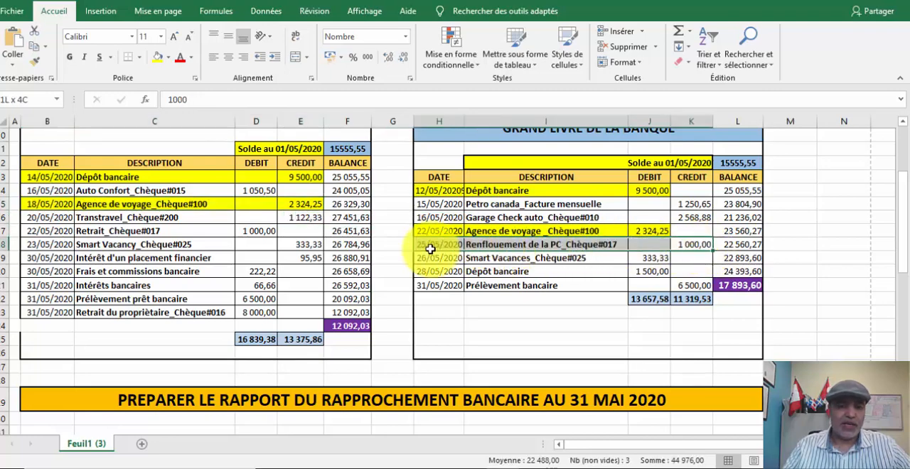
click(158, 57)
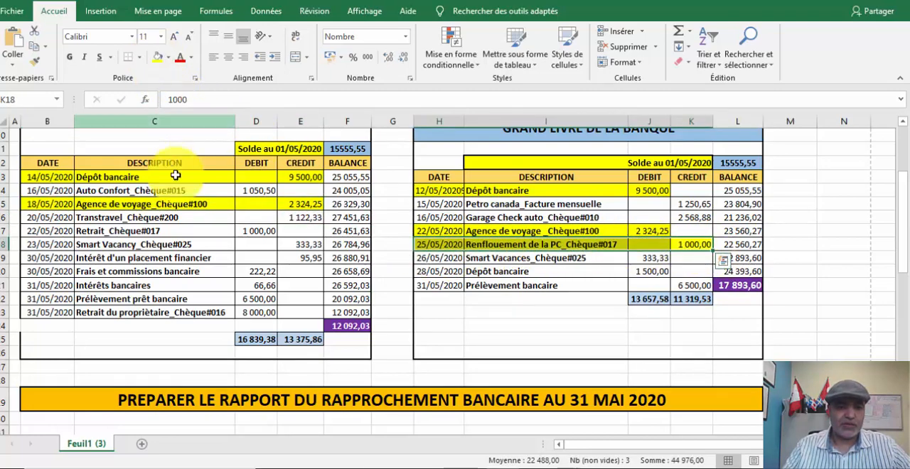
drag(258, 231, 38, 233)
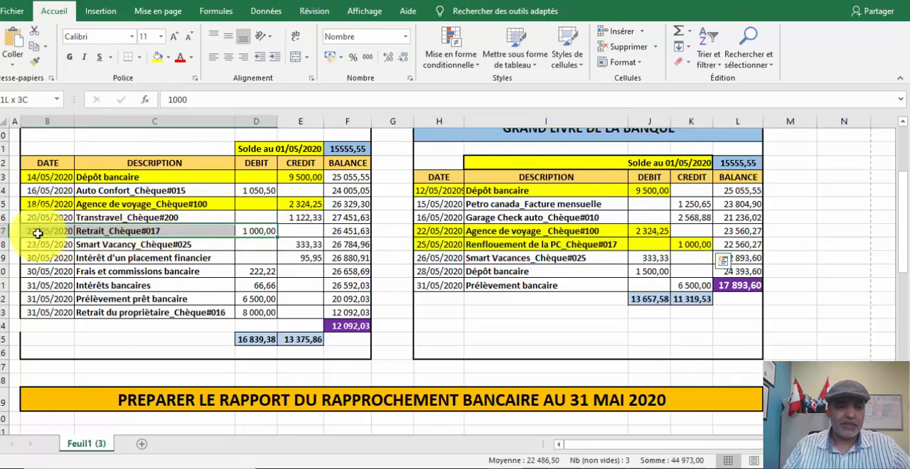
click(158, 56)
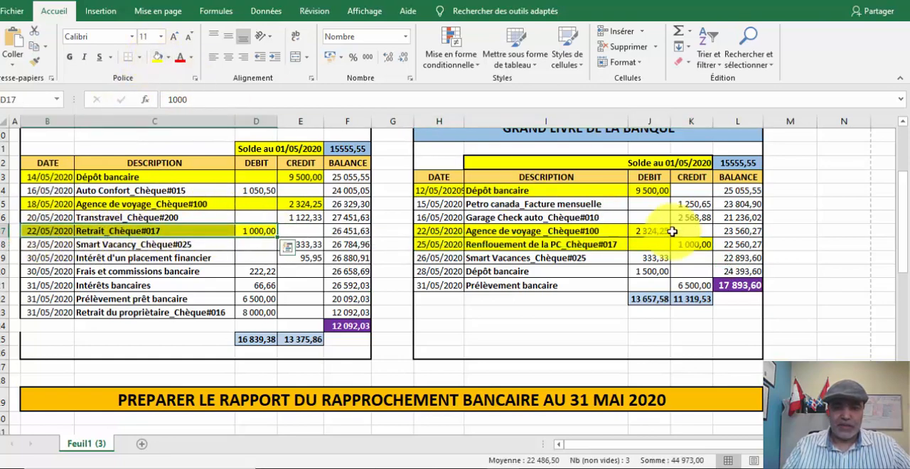
- Fill the matching Chèque#025 entries yellow: Smart Vacances in the ledger and Smart Vacancy in the bank statement
click(663, 259)
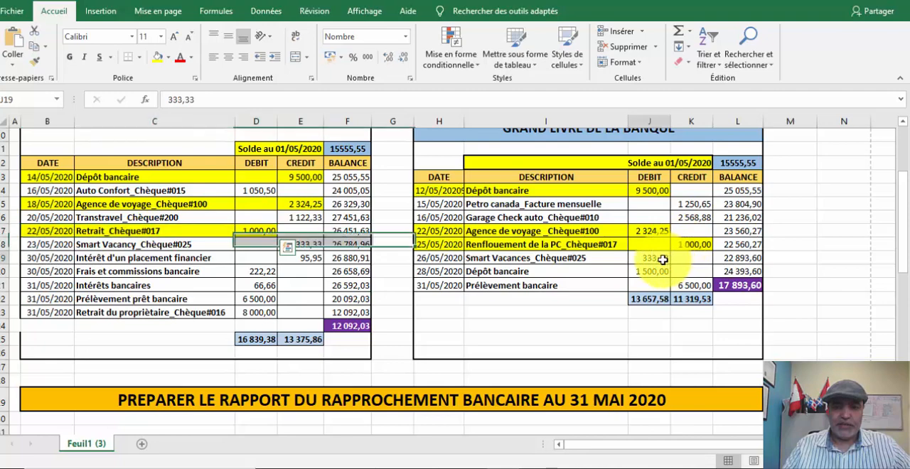
drag(662, 259, 431, 259)
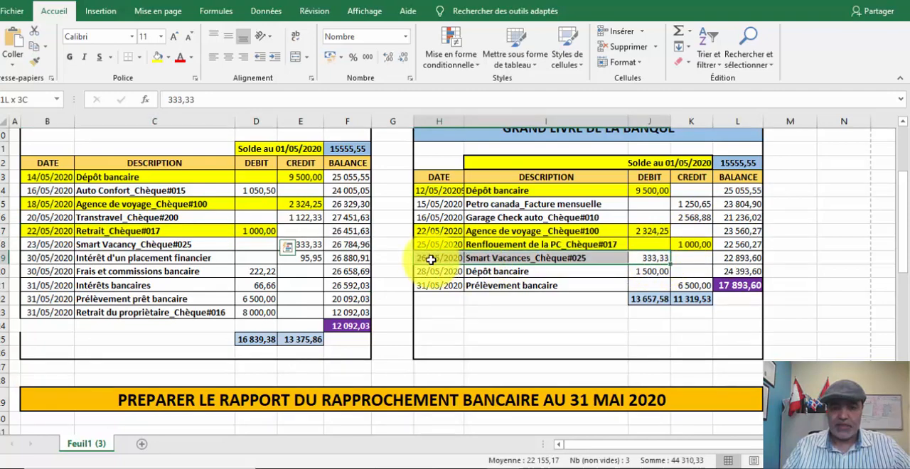
click(158, 57)
drag(308, 245, 32, 246)
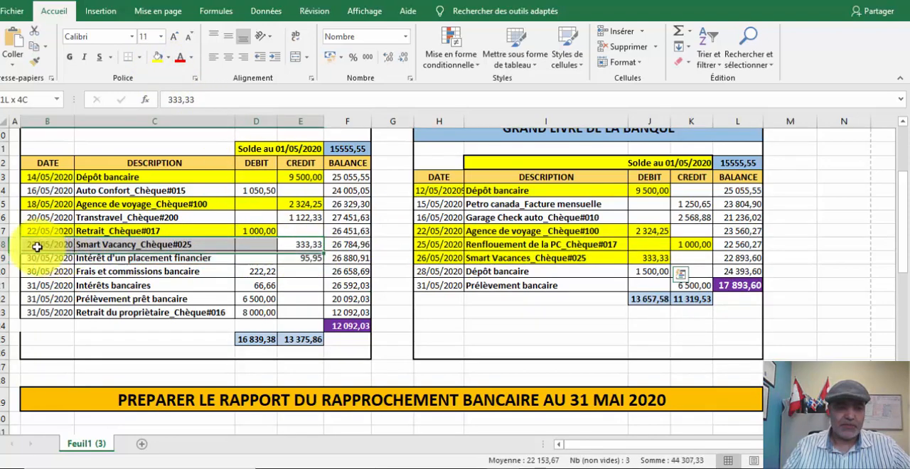
click(158, 57)
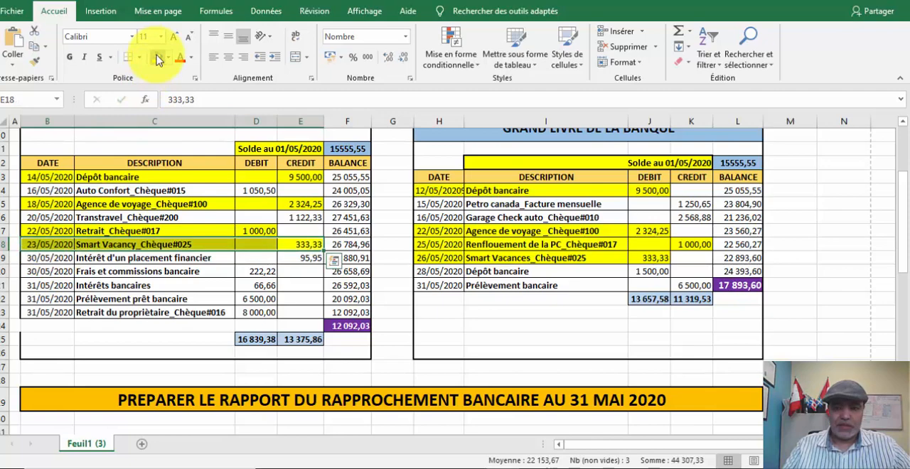
- Fill the matching 6 500,00 entries yellow: Prélèvement bancaire in the ledger and Prélèvement prêt bancaire in the bank statement
click(673, 272)
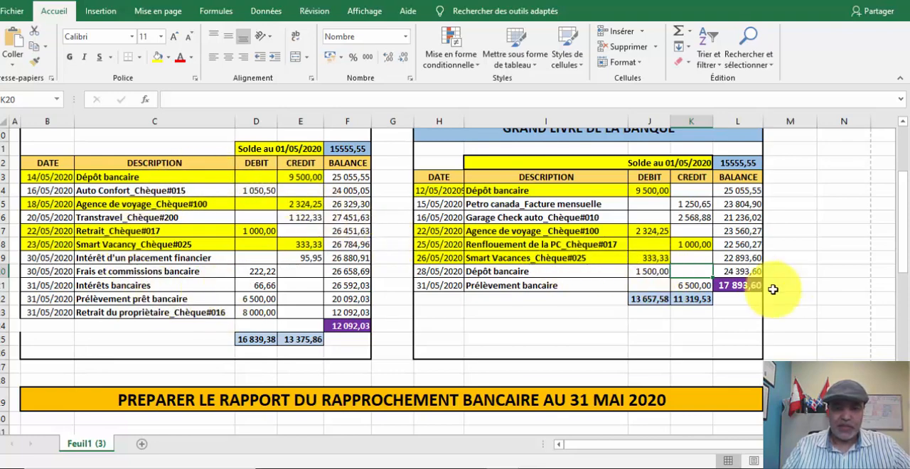
drag(704, 285, 420, 285)
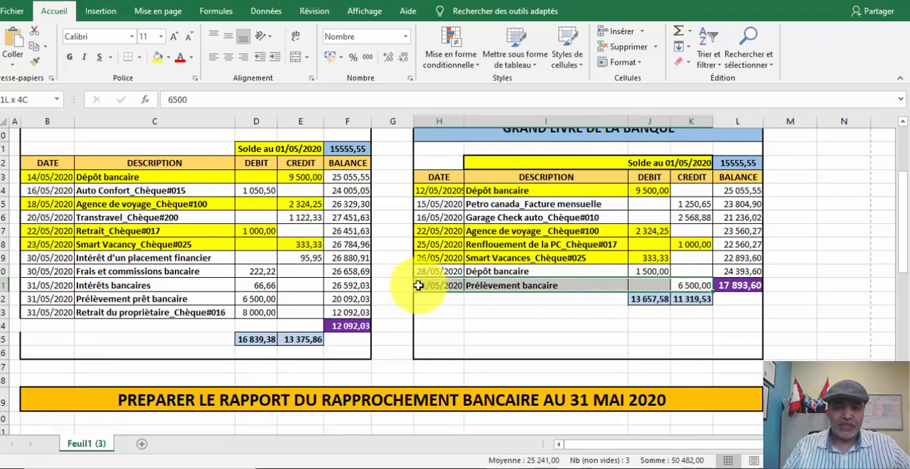
click(158, 57)
click(269, 300)
drag(269, 299, 39, 300)
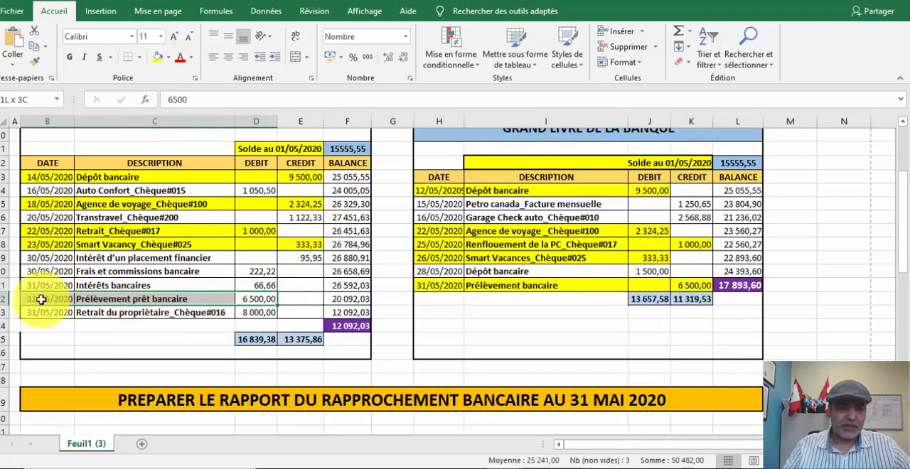
click(160, 57)
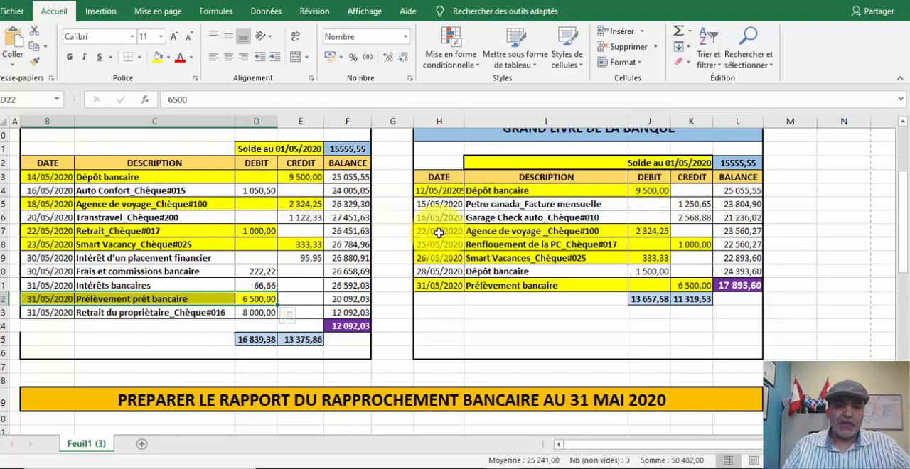
- Fill the ledger's unmatched Petro canada_Facture mensuelle entry light orange, from its date through its credit amount
scroll(439, 233, up, 1)
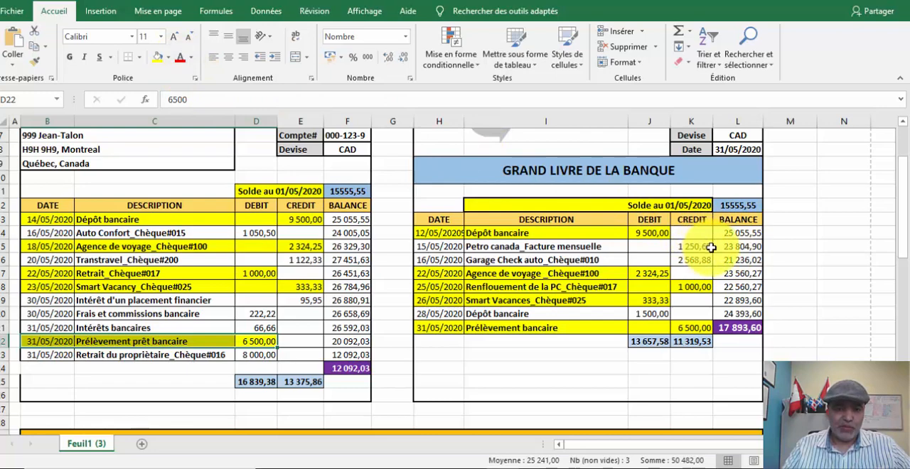
drag(712, 247, 427, 246)
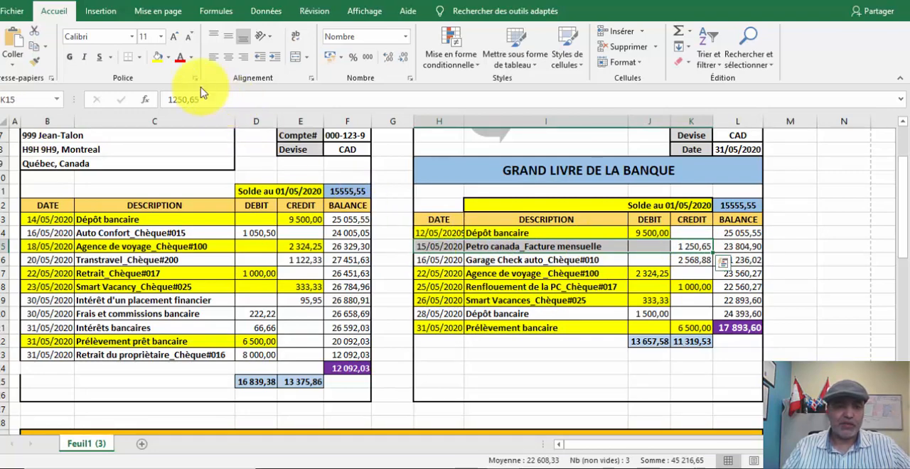
click(168, 57)
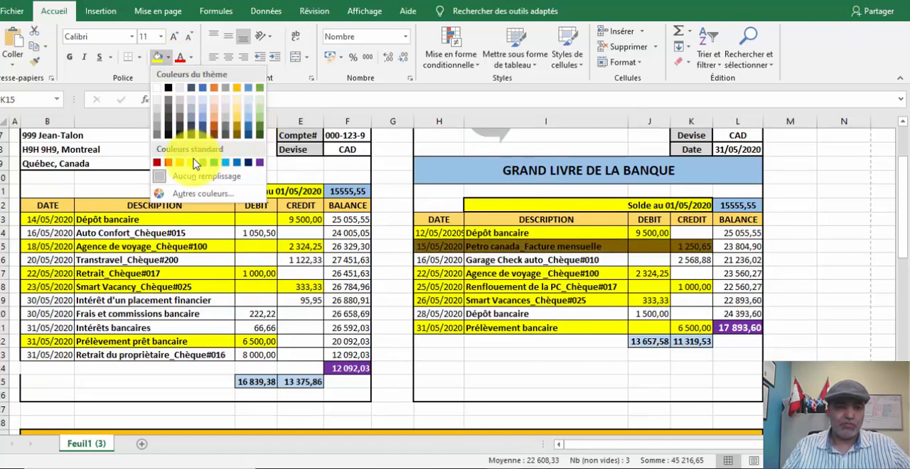
click(216, 121)
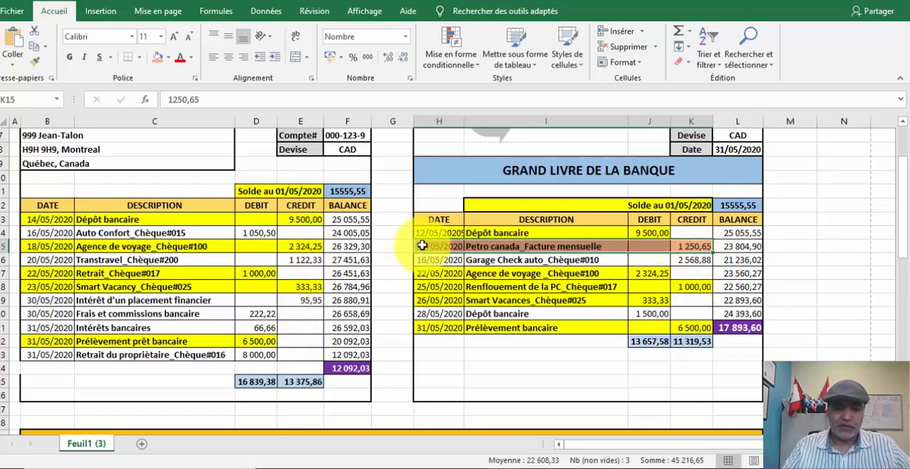
- Copy the Petro canada row's light orange formatting to the ledger's unmatched Garage Check auto_Chèque#010 and 28/05 Dépôt bancaire entries
drag(423, 246, 661, 245)
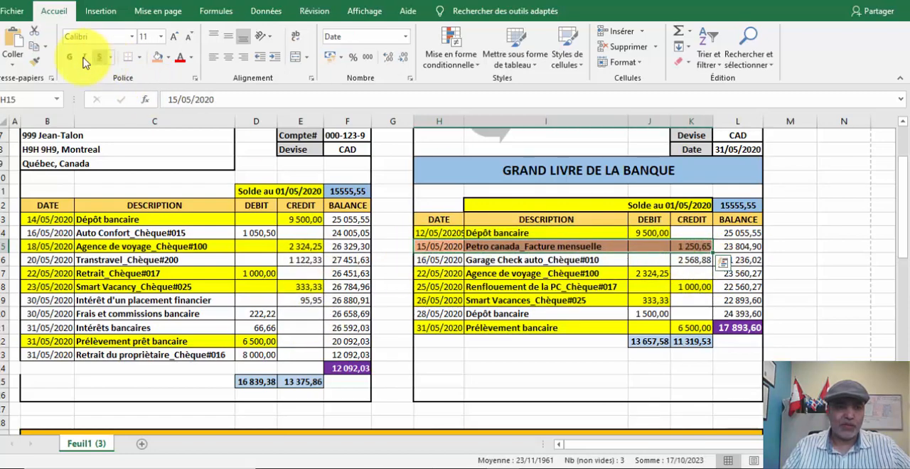
click(34, 62)
drag(708, 260, 423, 260)
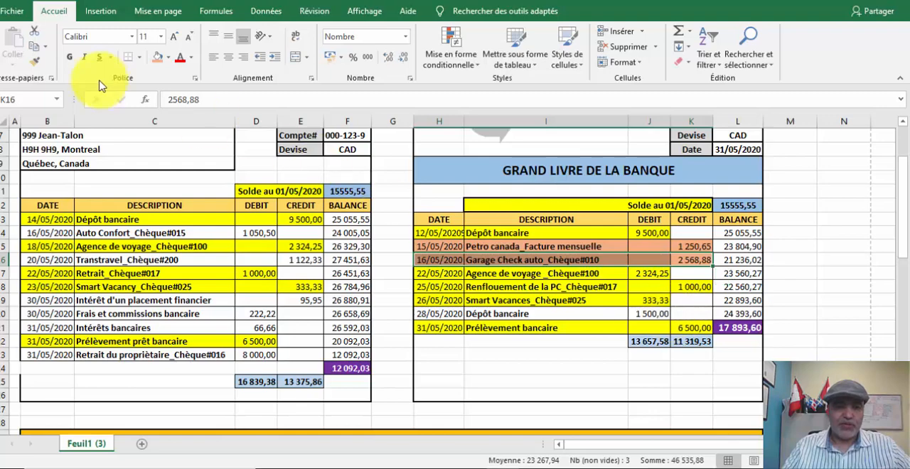
click(36, 67)
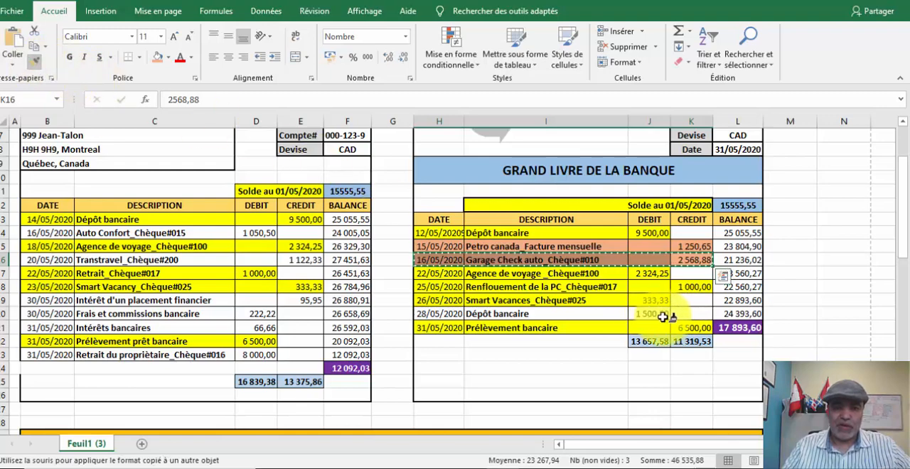
drag(662, 314, 441, 314)
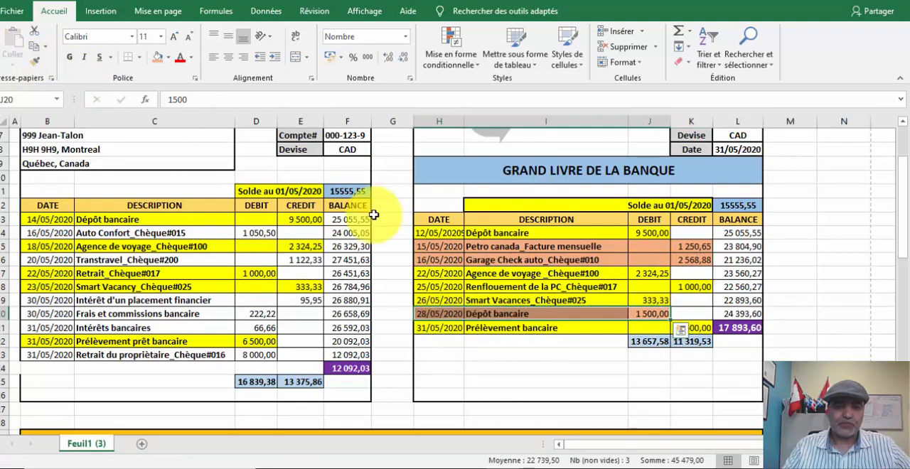
click(542, 381)
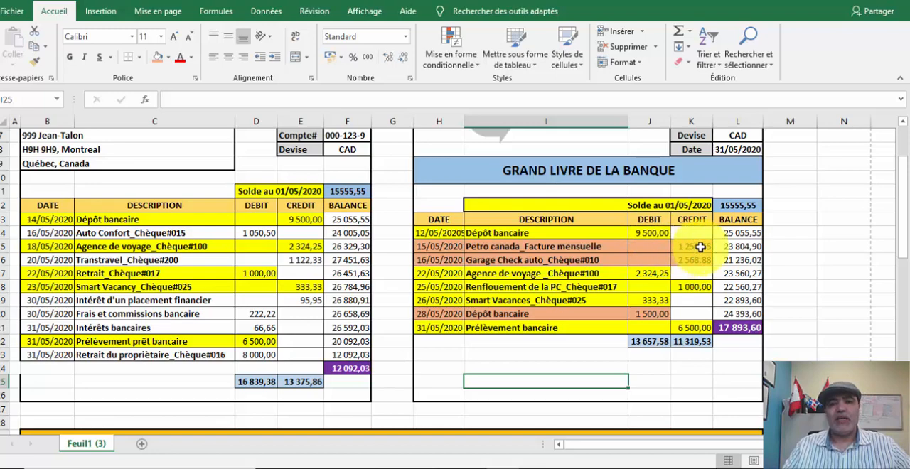
drag(700, 247, 423, 255)
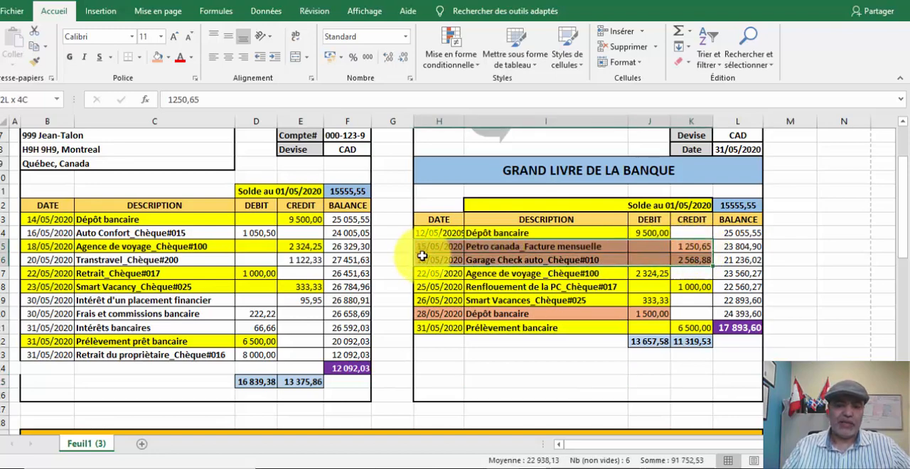
- Fill the statement's unmatched Auto Confort, Transtravel, Intérêt d'un placement financier, Frais et commissions, Intérêts bancaires and Retrait du propriétaire entries purple
click(428, 312)
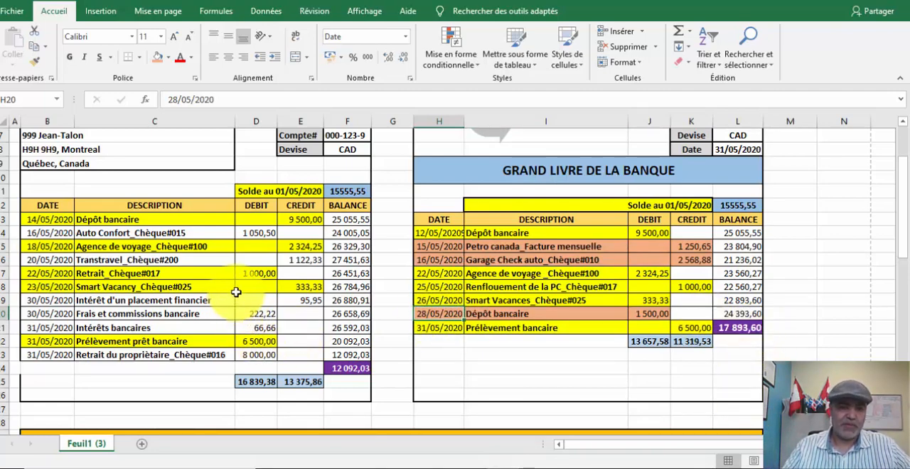
drag(26, 232, 289, 233)
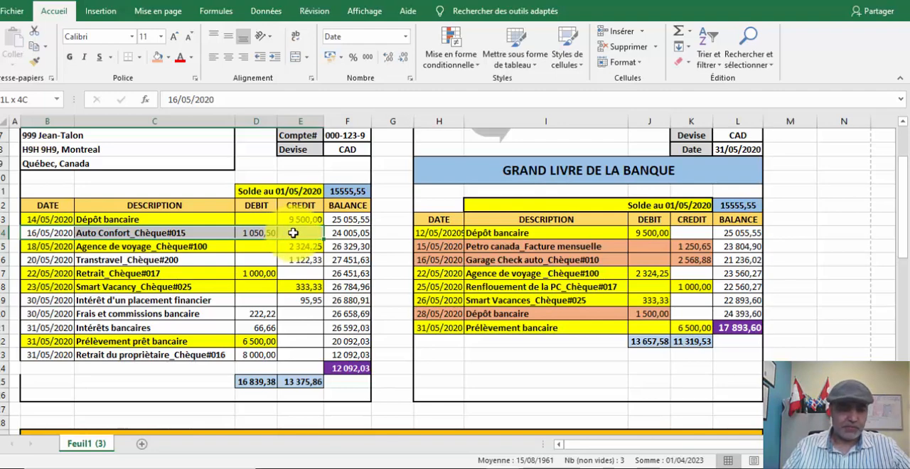
mouse_move(293, 232)
mouse_down()
mouse_move(45, 230)
mouse_move(295, 235)
mouse_up()
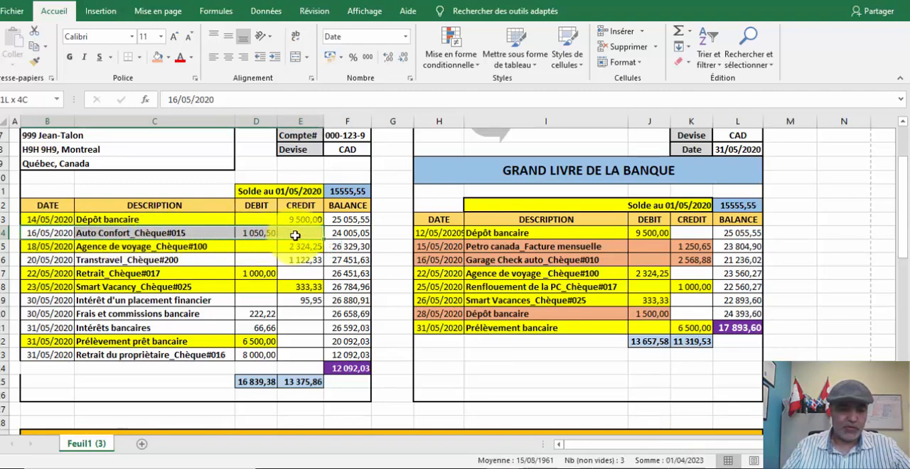
ctrl+click(37, 260)
drag(37, 260, 309, 261)
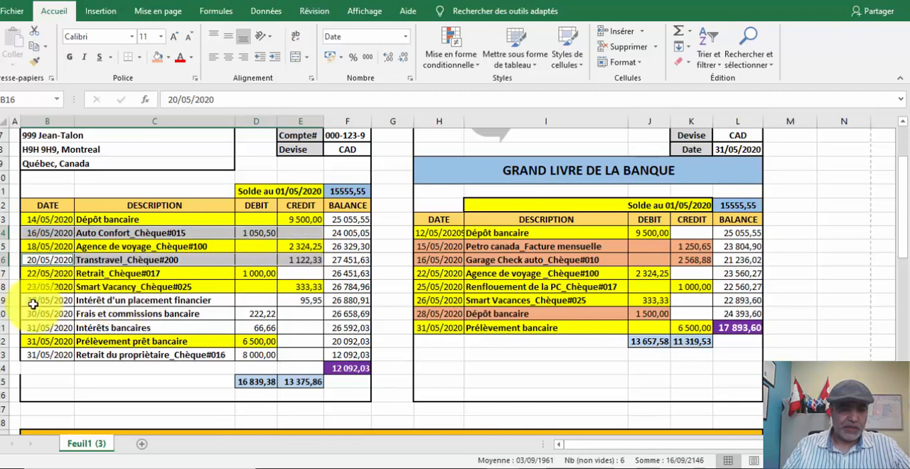
drag(42, 301, 90, 316)
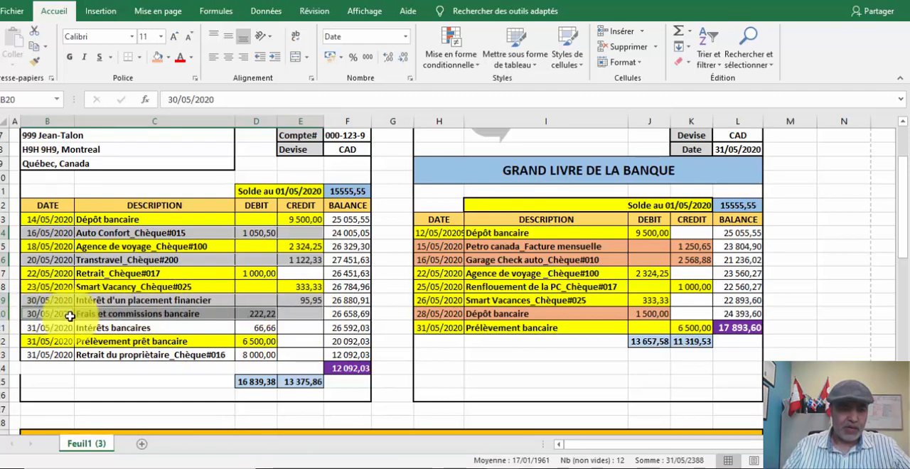
drag(26, 327, 261, 325)
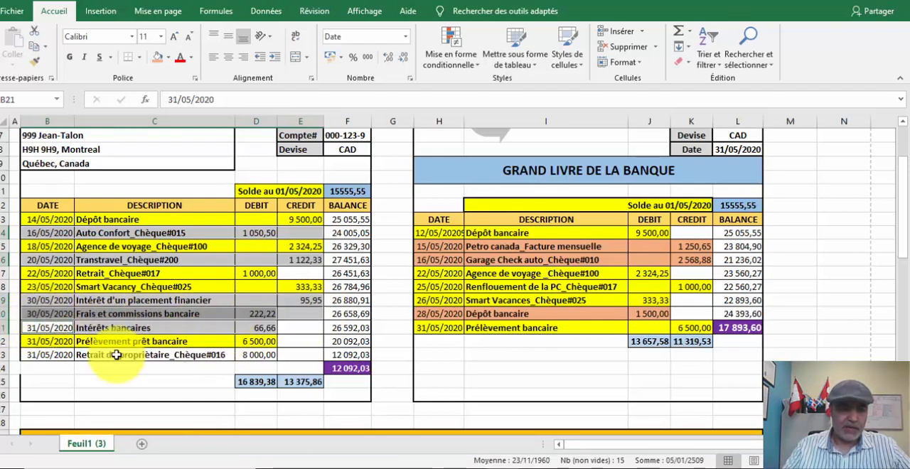
drag(30, 355, 248, 357)
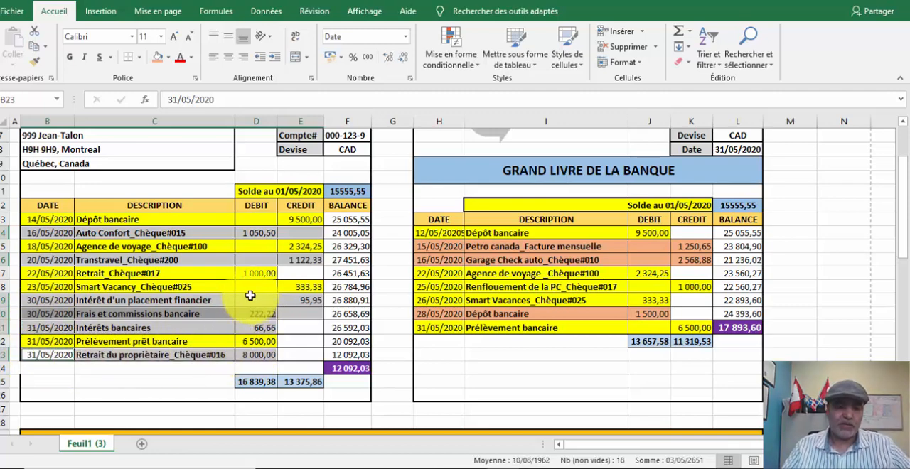
click(170, 57)
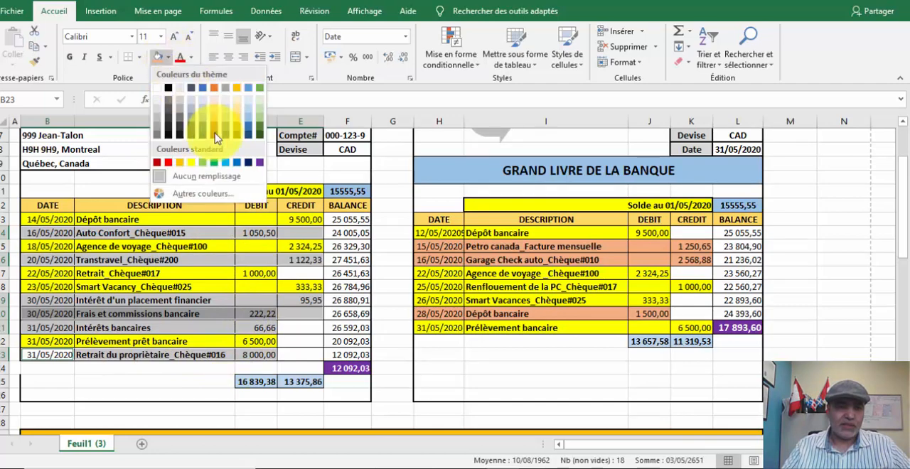
click(260, 164)
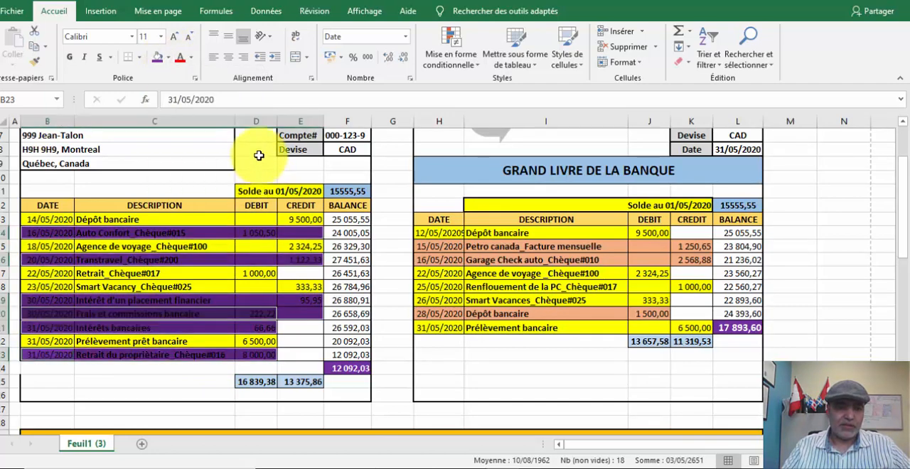
- Make the text of the purple bank statement entries white and bold
click(191, 59)
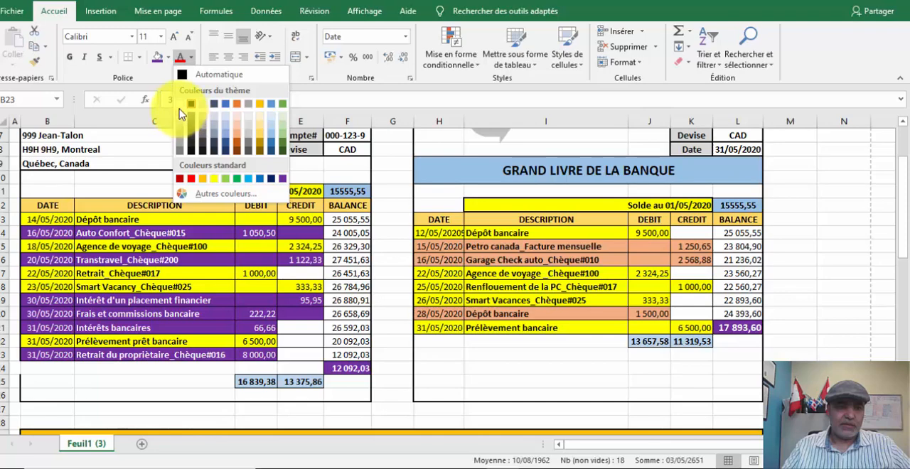
click(180, 106)
click(68, 60)
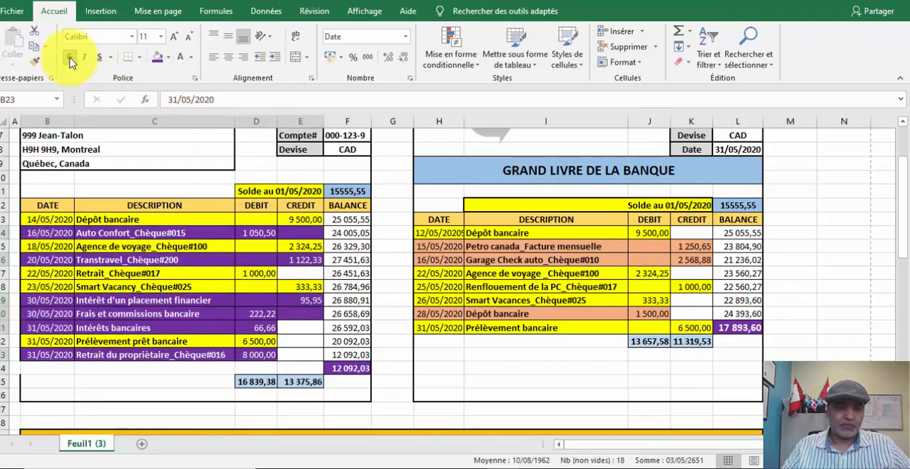
click(826, 192)
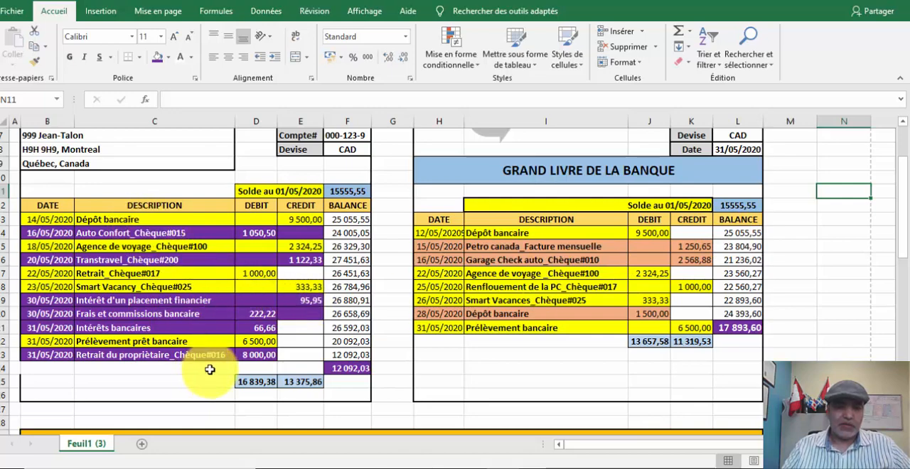
- Compare the opening and closing balances of the statement and the ledger, and examine the unmatched statement debits and credits
click(343, 192)
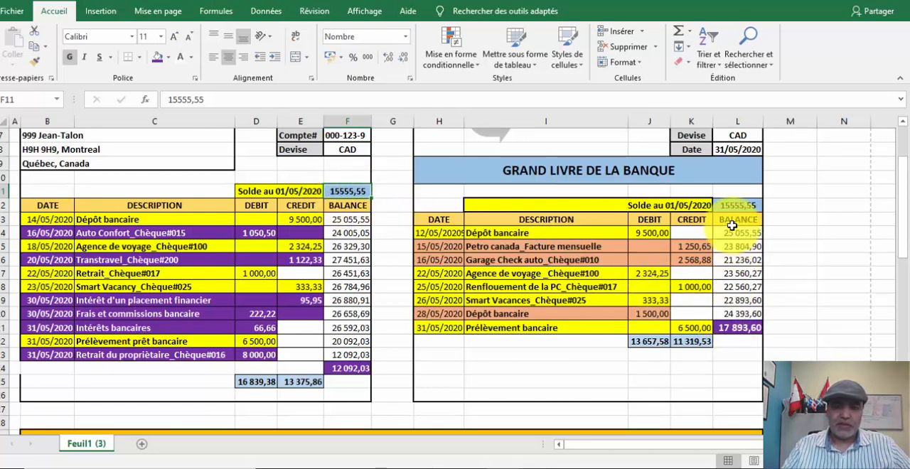
click(736, 330)
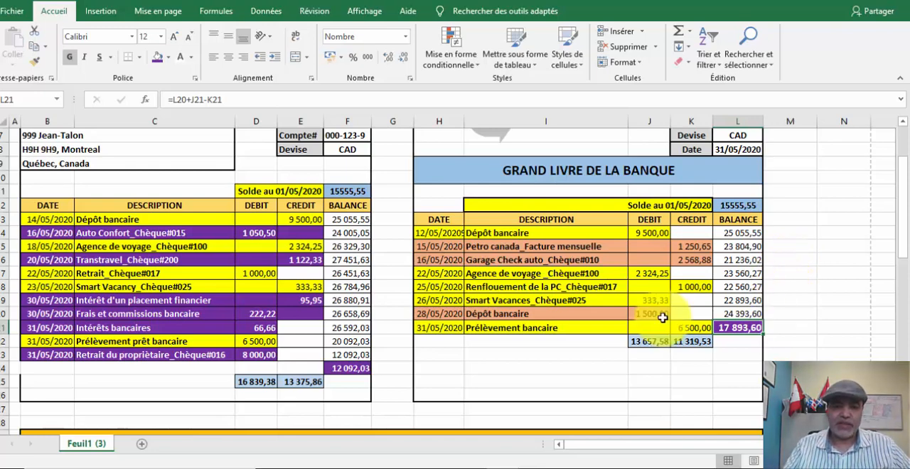
click(345, 371)
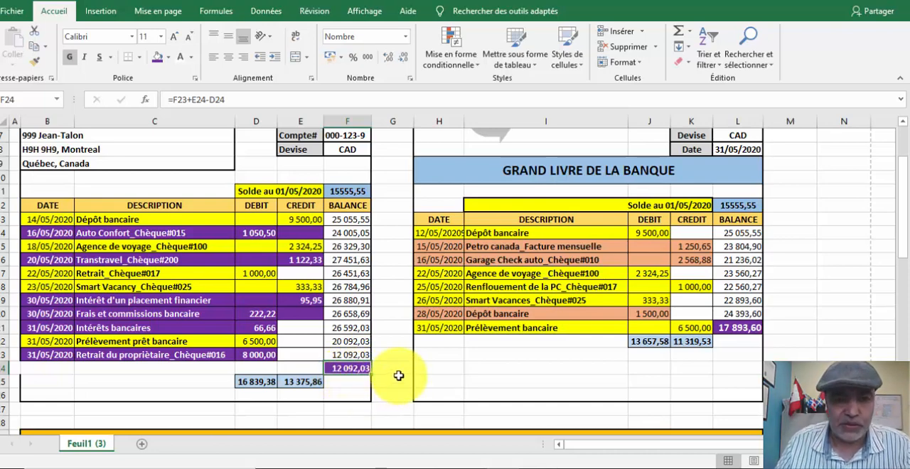
click(455, 367)
scroll(455, 363, down, 2)
scroll(455, 365, up, 2)
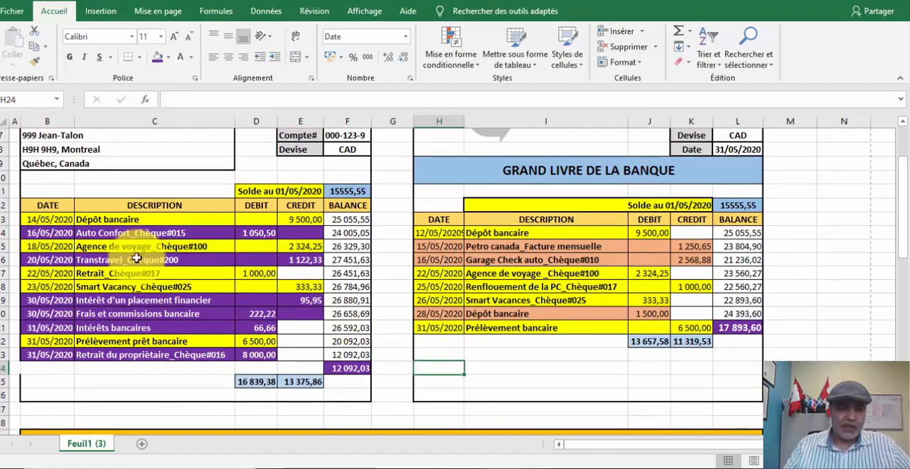
drag(32, 233, 260, 230)
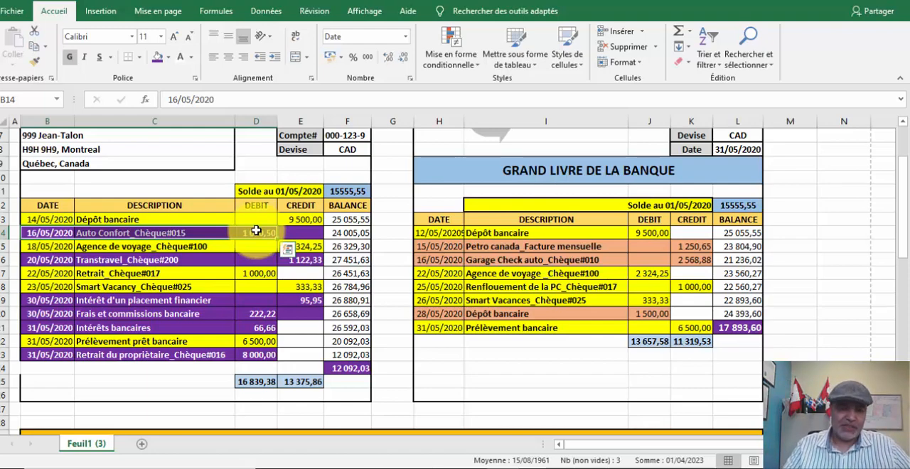
click(305, 300)
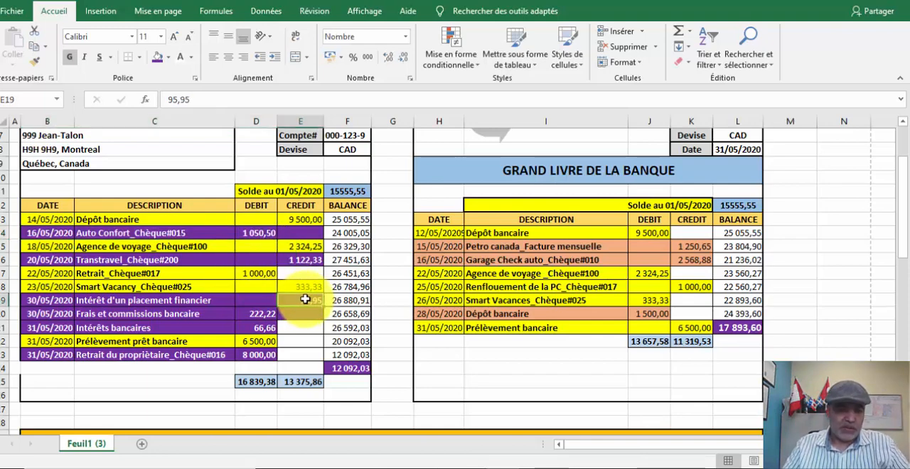
click(301, 260)
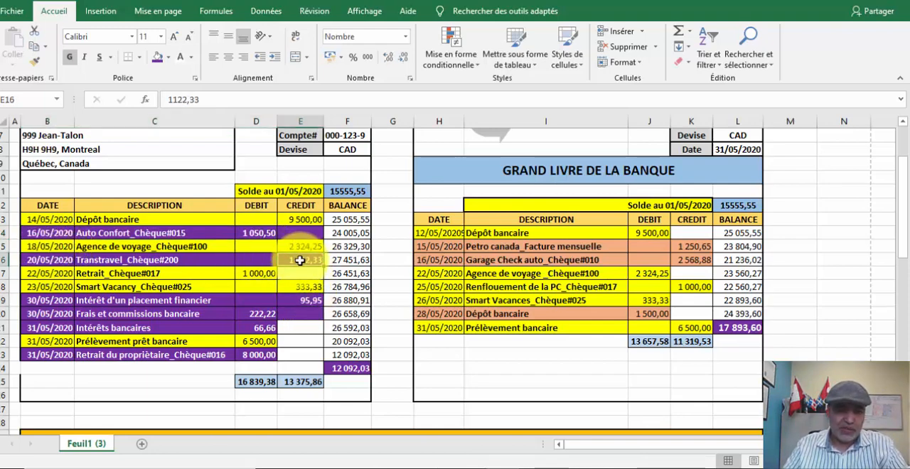
- Set the text of the unmatched statement debits red: Auto Confort, Frais et commissions bancaire, Intérêts bancaires and Retrait du propriétaire
click(253, 234)
drag(58, 234, 270, 239)
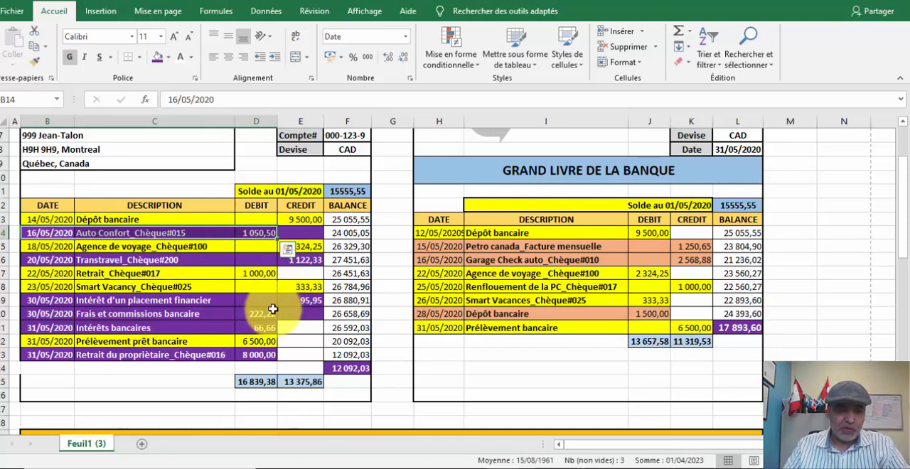
drag(273, 315, 43, 324)
click(193, 60)
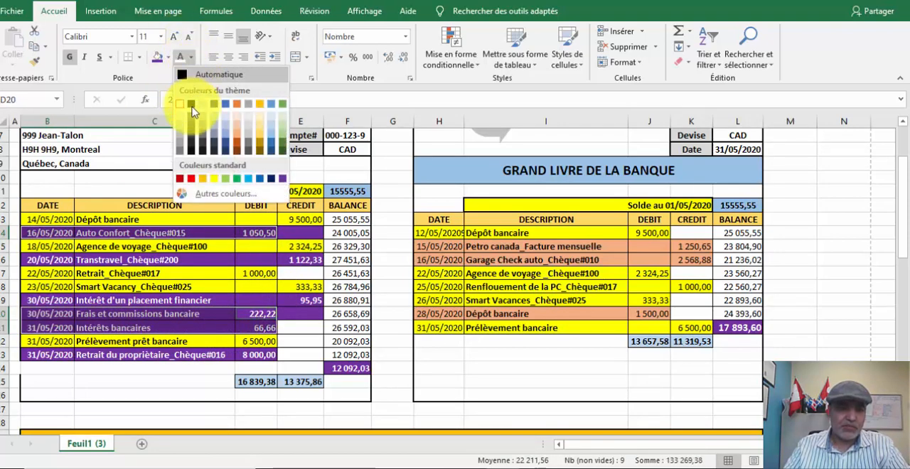
click(181, 178)
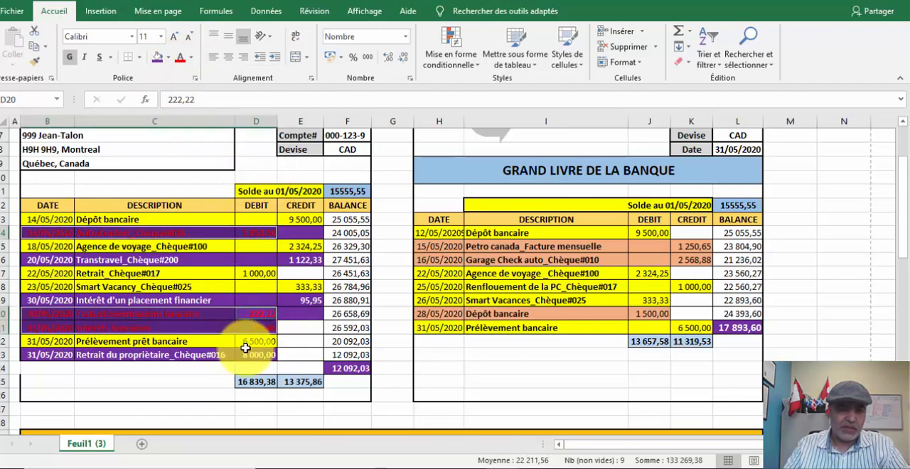
drag(264, 355, 41, 357)
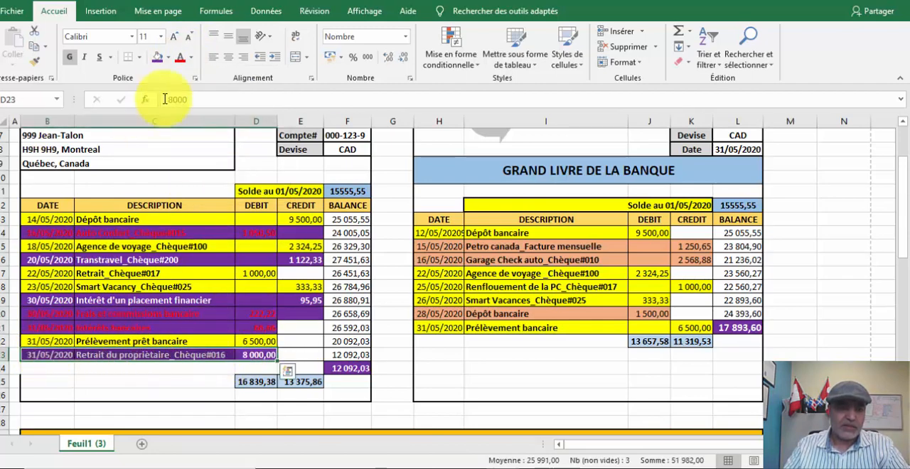
click(180, 57)
click(474, 378)
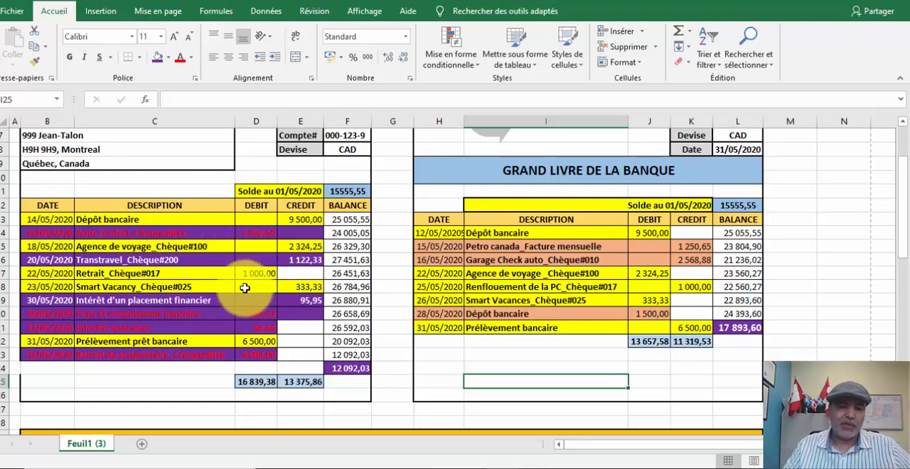
- Review the unmatched statement credits for Intérêt d'un placement financier and Transtravel
click(296, 300)
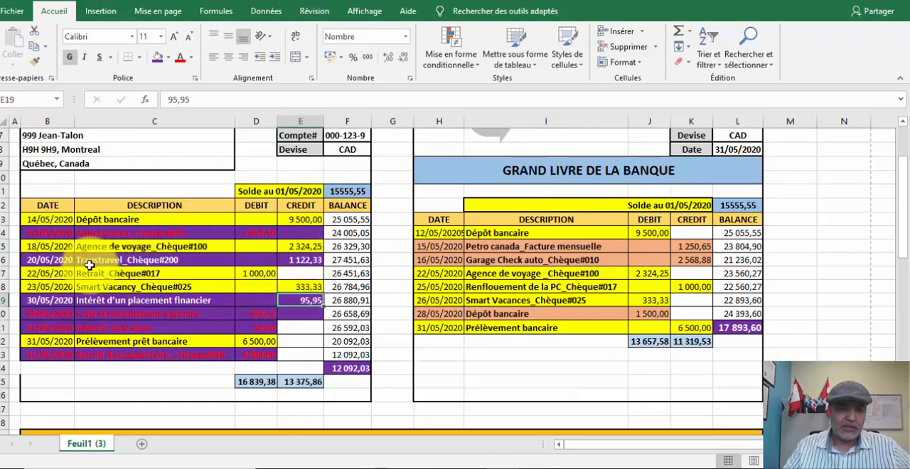
click(307, 259)
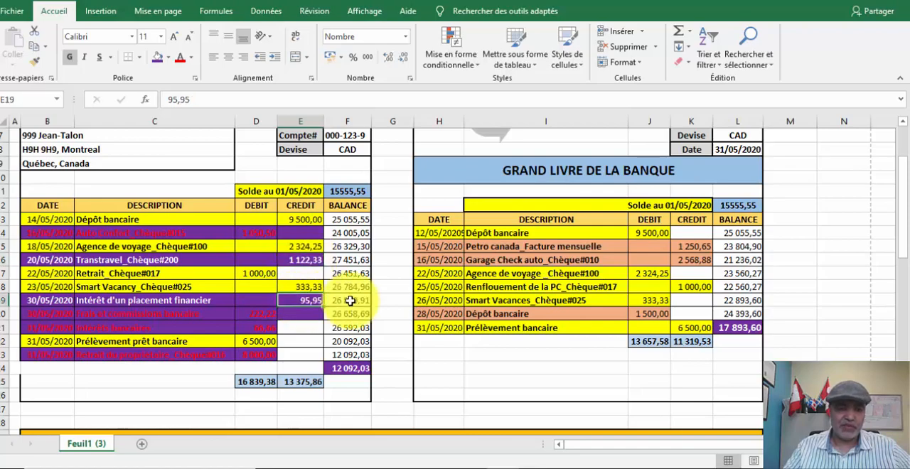
scroll(349, 322, down, 3)
scroll(350, 323, up, 3)
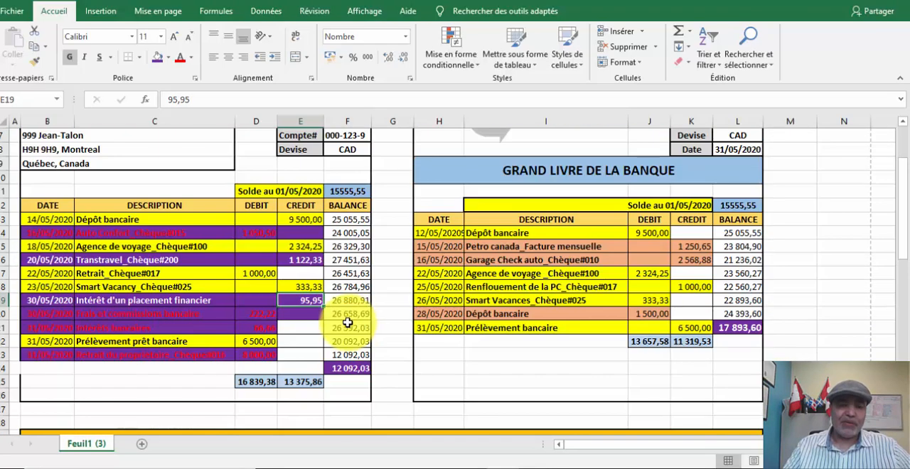
- Trace the report's balance per bank statement in G43 to its source in the statement's closing balance
scroll(348, 291, down, 8)
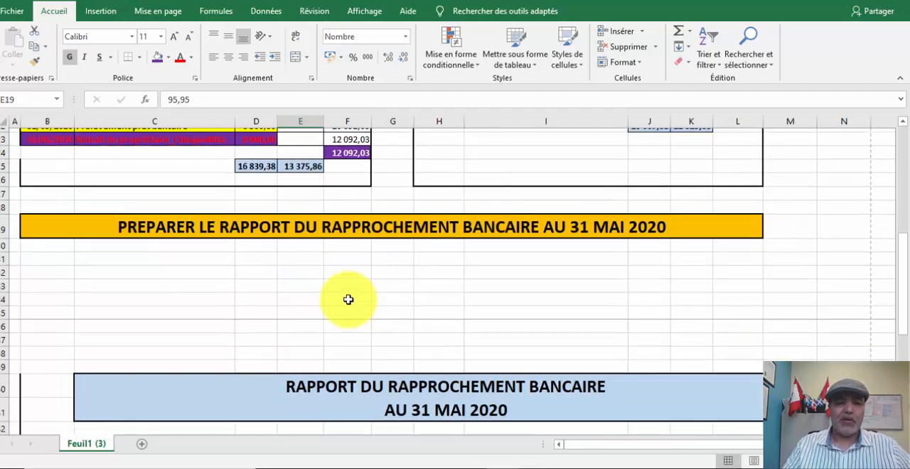
scroll(350, 294, down, 2)
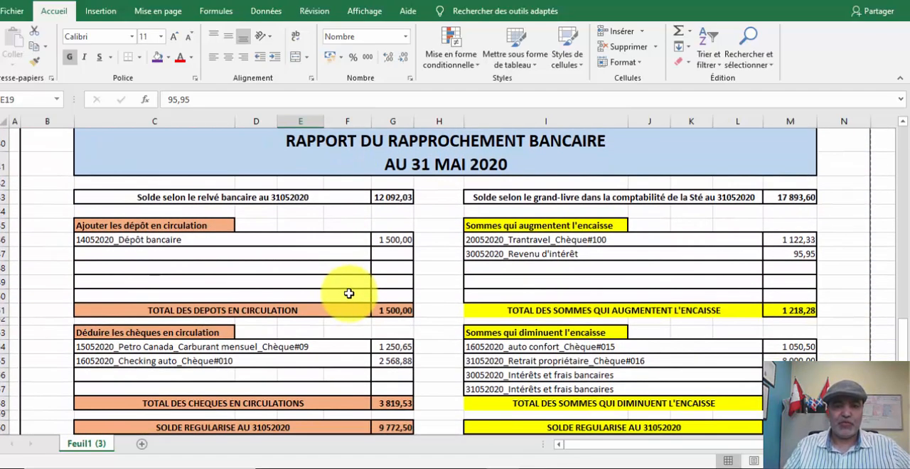
click(387, 199)
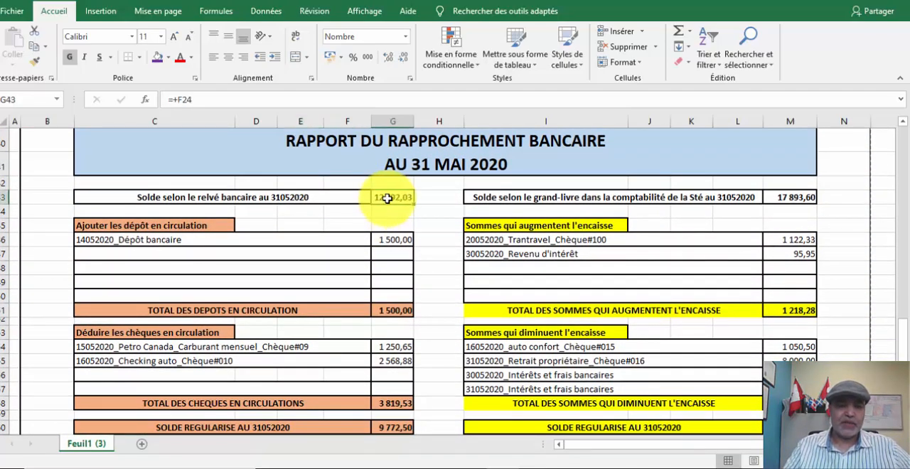
key(ctrl+bracketleft)
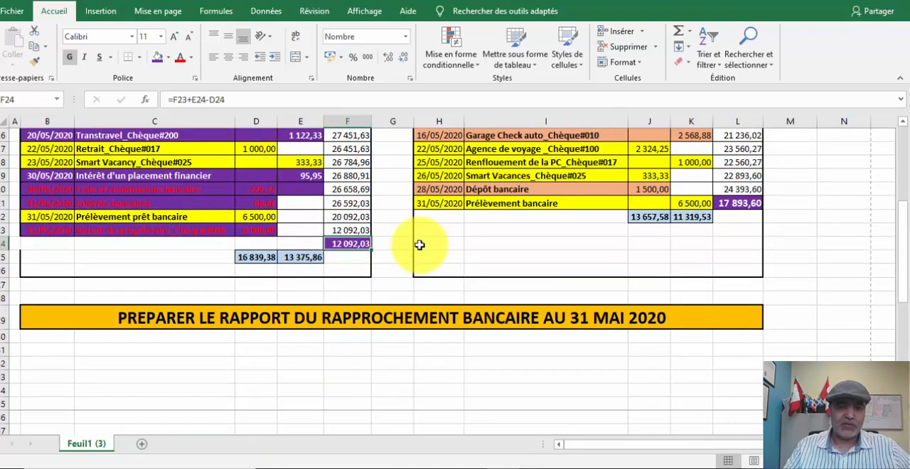
scroll(420, 245, down, 6)
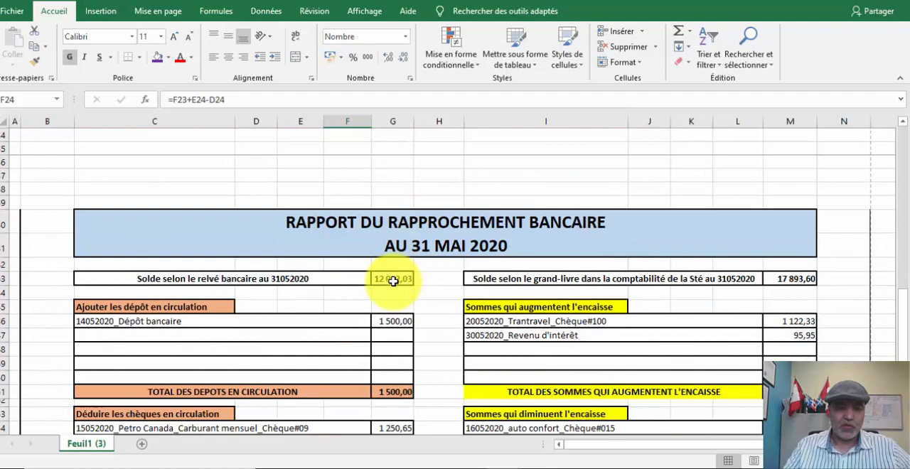
click(393, 281)
scroll(394, 281, down, 2)
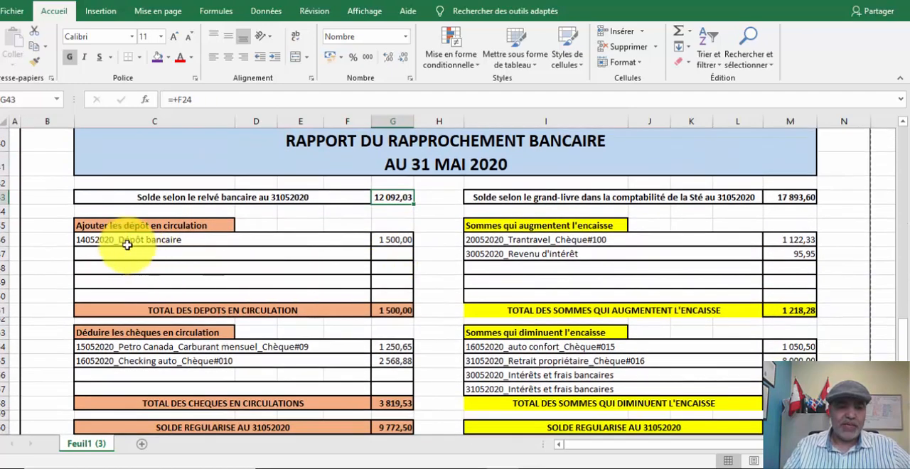
- Compare the report's deposit in transit with the unmatched 28/05/2020 deposit in the bank ledger
click(402, 242)
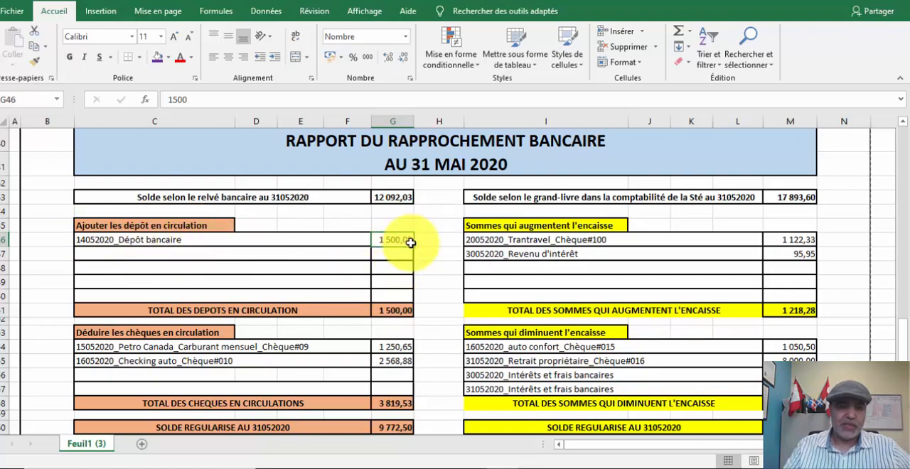
scroll(410, 244, up, 6)
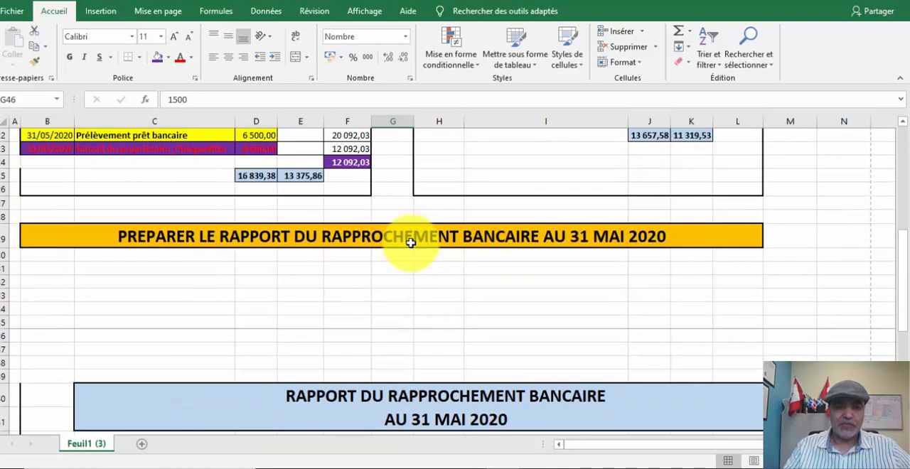
scroll(410, 243, up, 4)
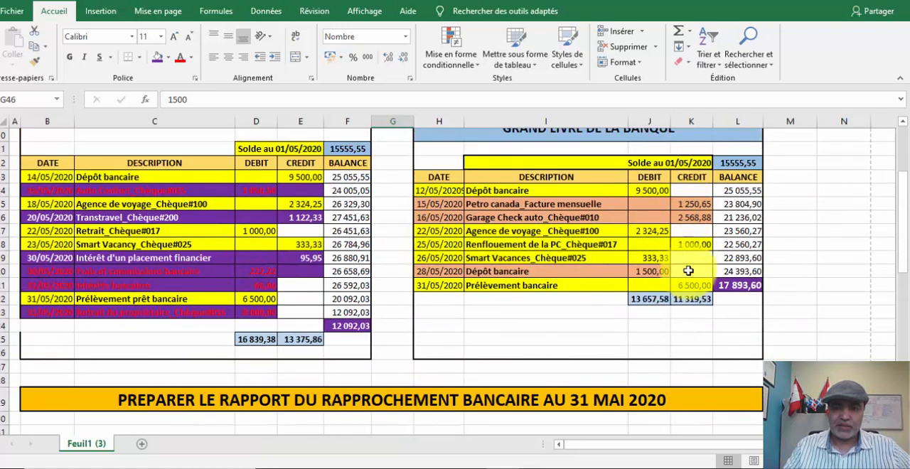
click(644, 270)
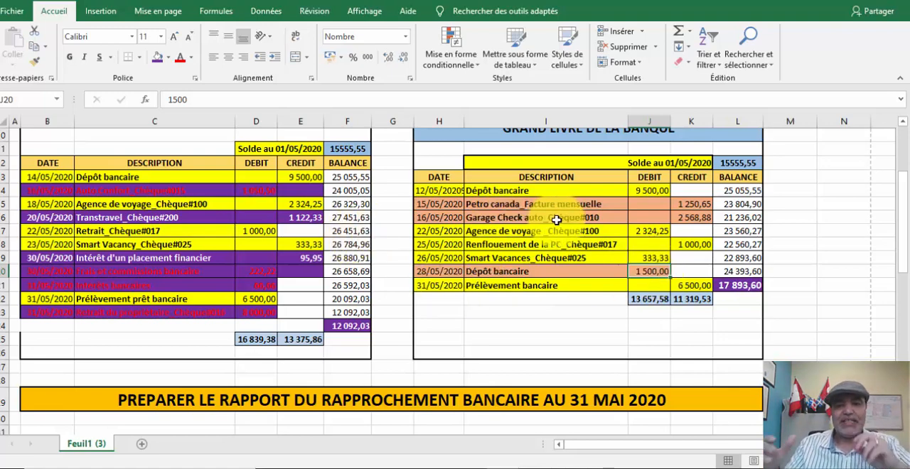
scroll(566, 228, down, 9)
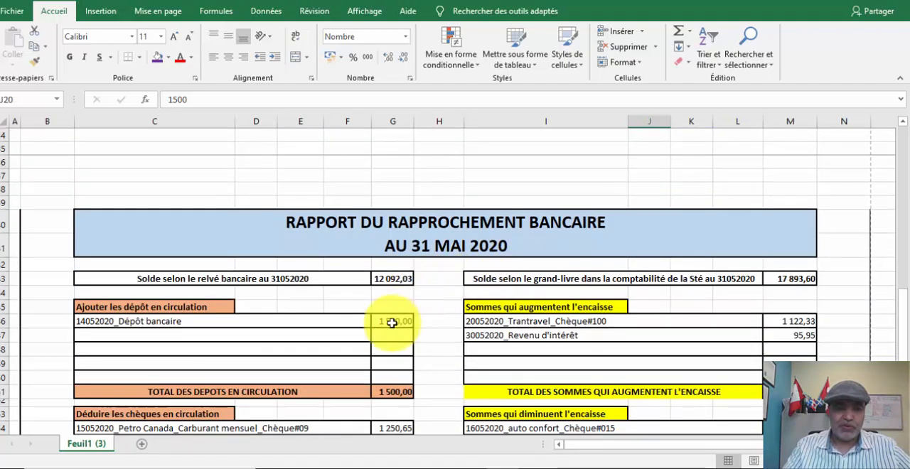
- Link the Dépôt bancaire amount under the deposits in transit to the ledger's 28/05/2020 deposit with the formula +J20
click(392, 322)
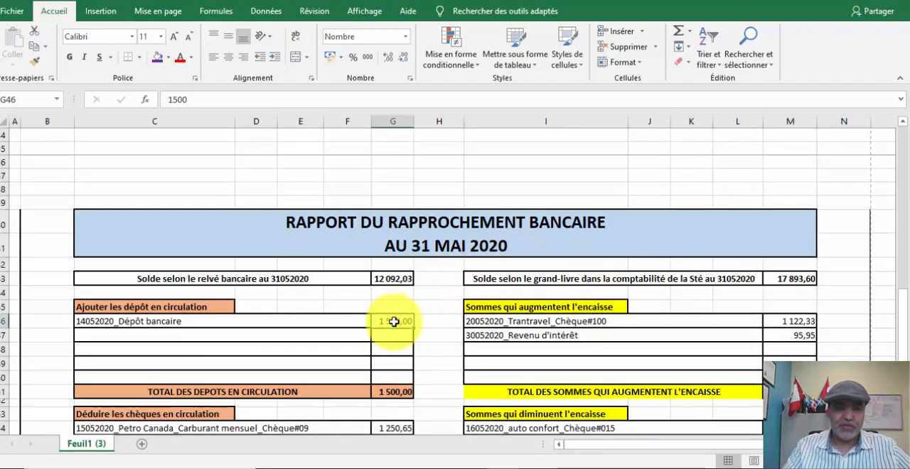
text(+)
scroll(671, 259, up, 4)
scroll(671, 260, up, 3)
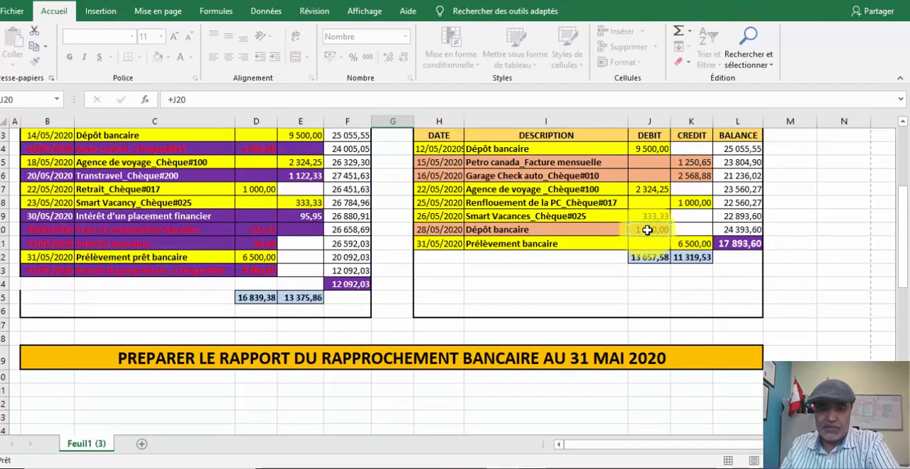
key(Return)
scroll(602, 289, down, 3)
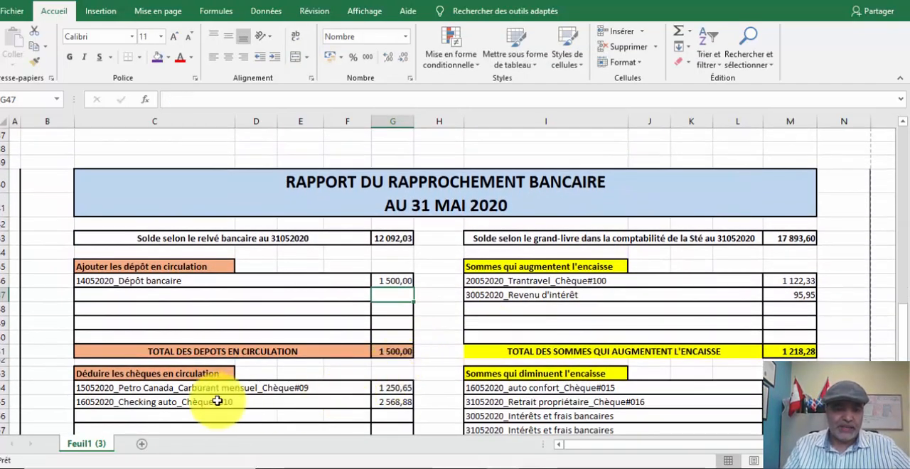
- Compare the report's outstanding cheques with the ledger's unmatched credits, and check the total formulas for deposits and cheques in transit
scroll(595, 275, up, 5)
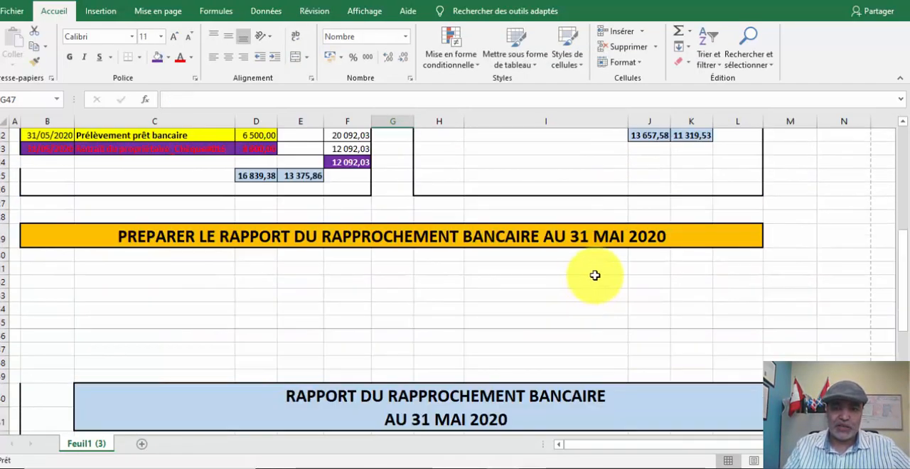
scroll(595, 275, up, 5)
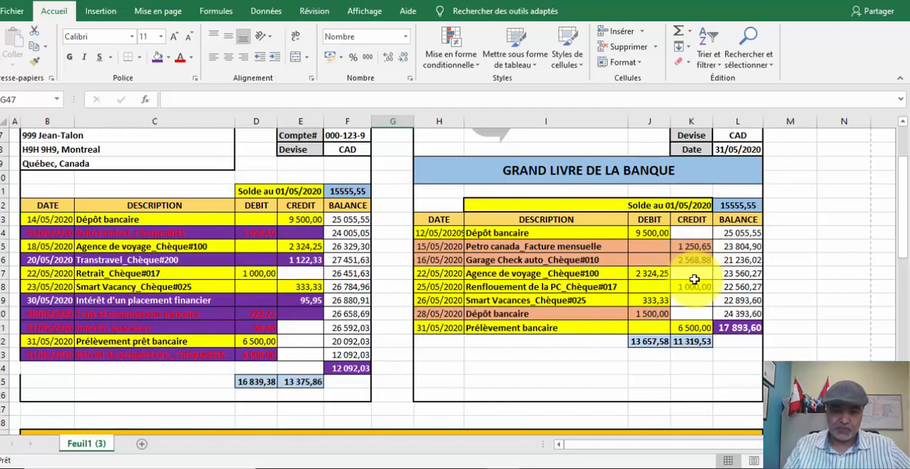
scroll(691, 280, down, 10)
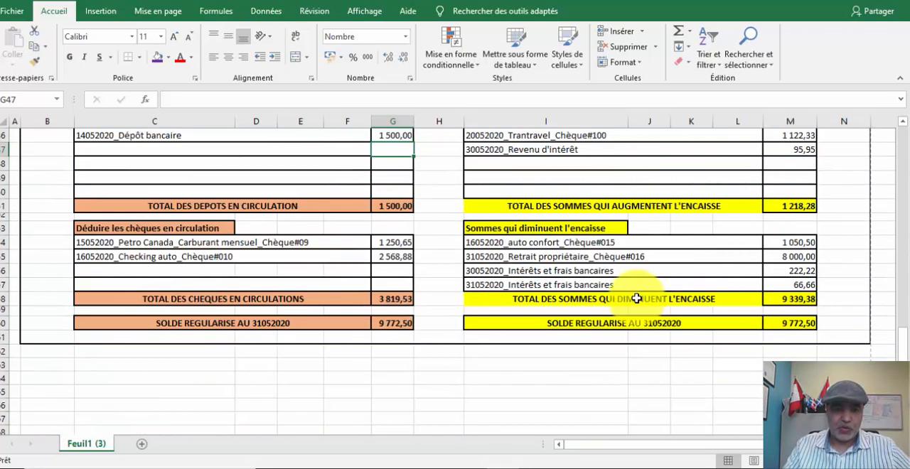
click(394, 243)
scroll(756, 204, up, 10)
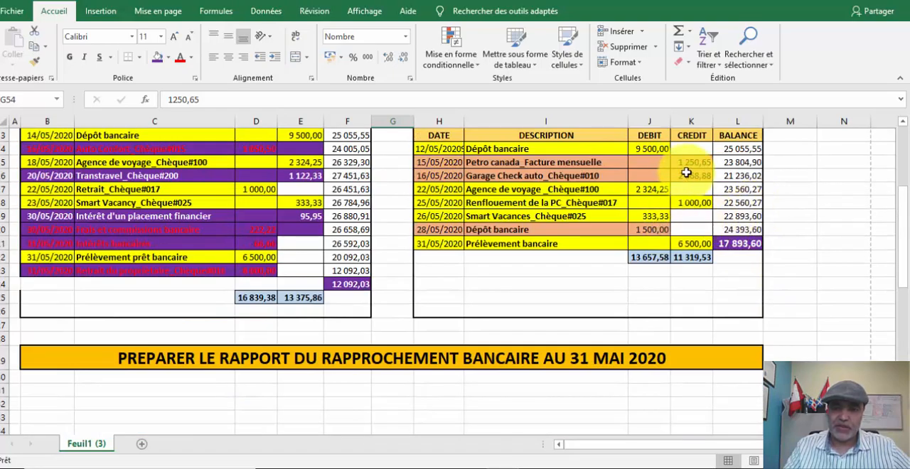
scroll(640, 268, down, 4)
scroll(391, 304, down, 7)
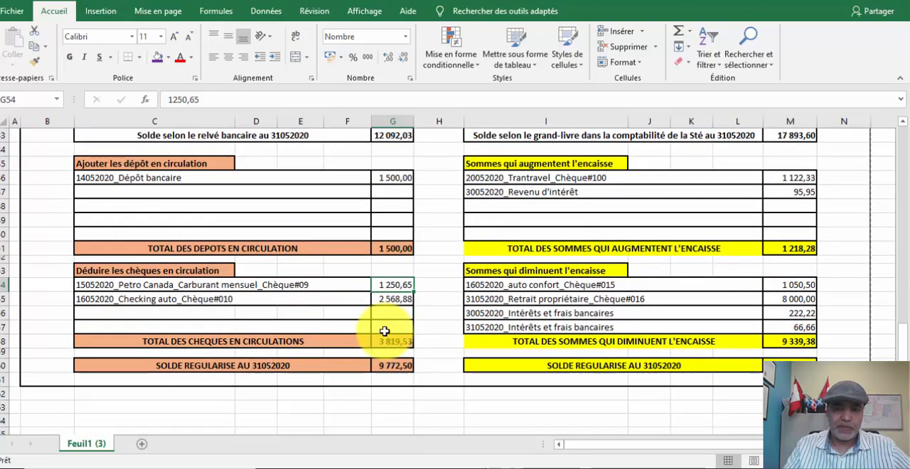
click(383, 249)
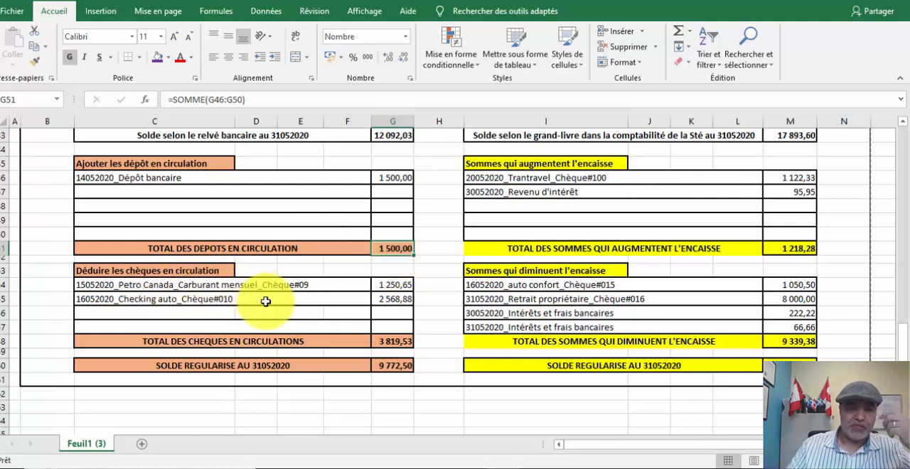
click(377, 340)
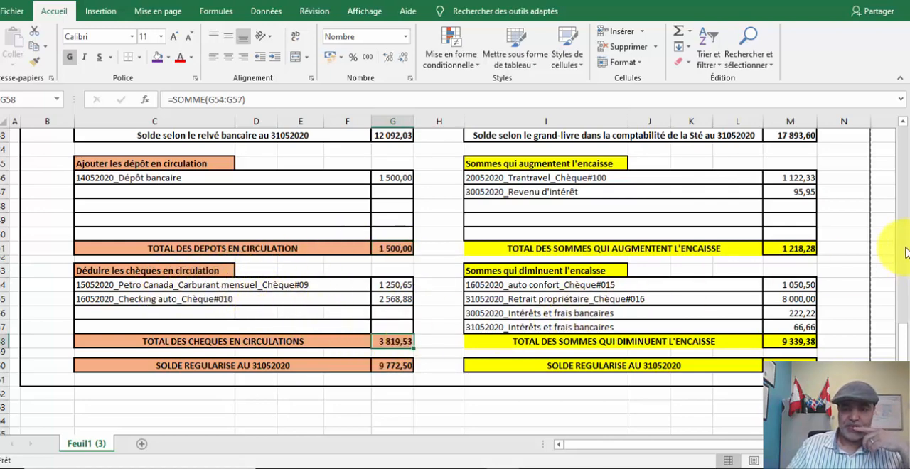
- Compare the unmatched red statement debits with the report's Sommes qui diminuent l'encaisse section and check its total formula
scroll(890, 246, up, 1)
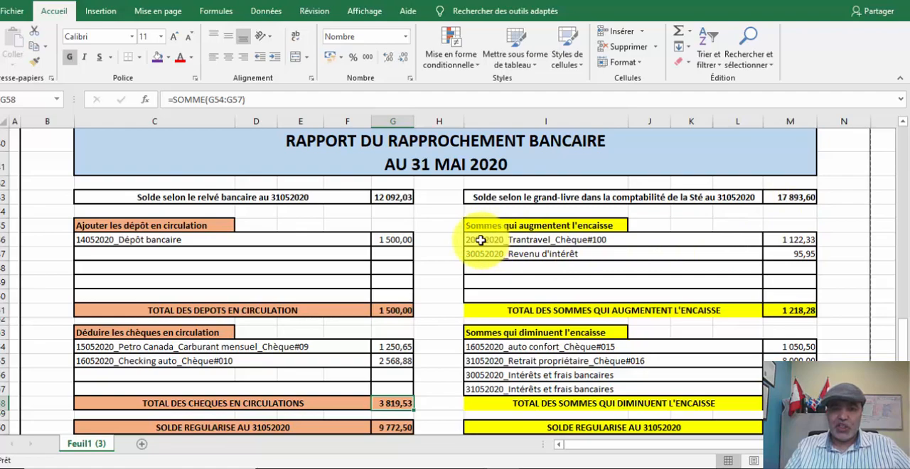
scroll(481, 240, up, 15)
scroll(482, 239, down, 2)
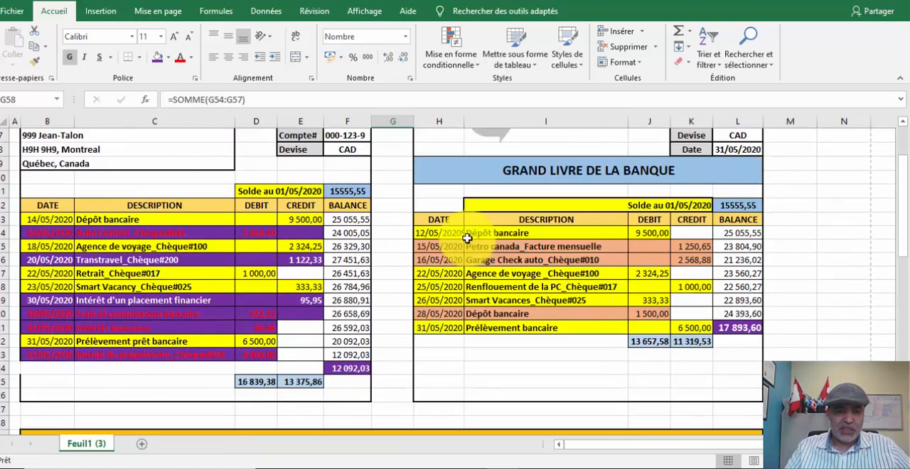
click(259, 234)
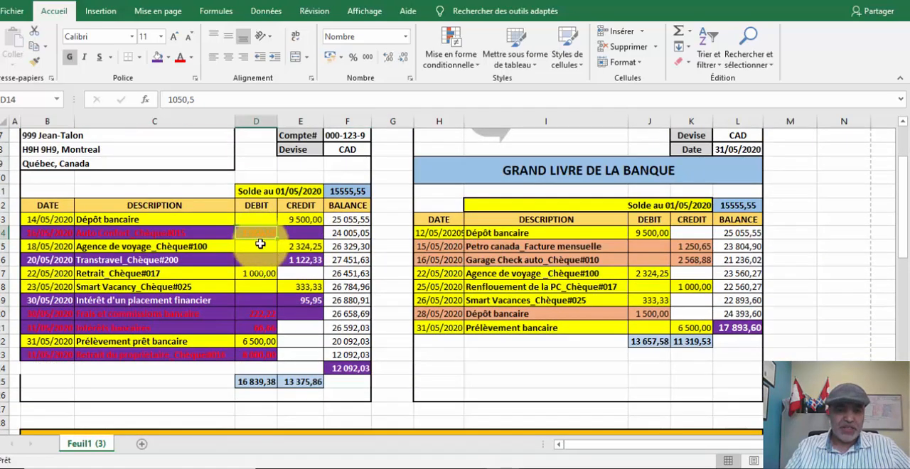
click(247, 329)
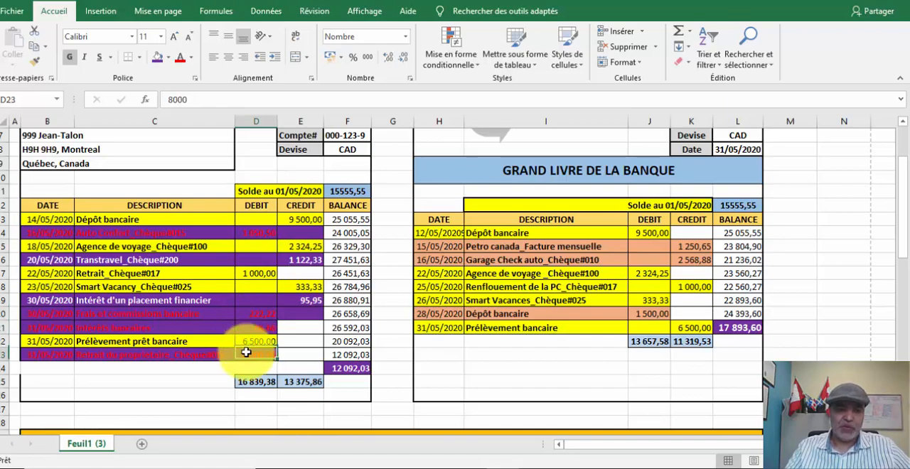
click(246, 355)
scroll(675, 267, down, 1)
scroll(675, 267, down, 13)
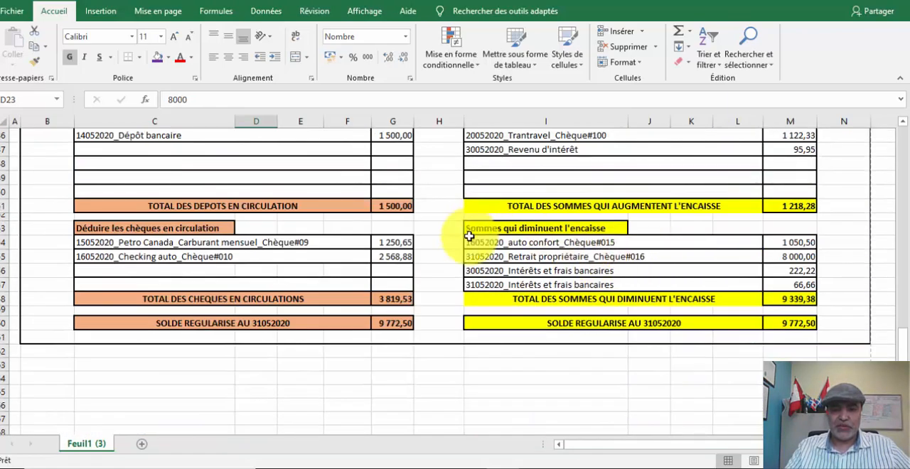
drag(469, 237, 798, 285)
click(795, 299)
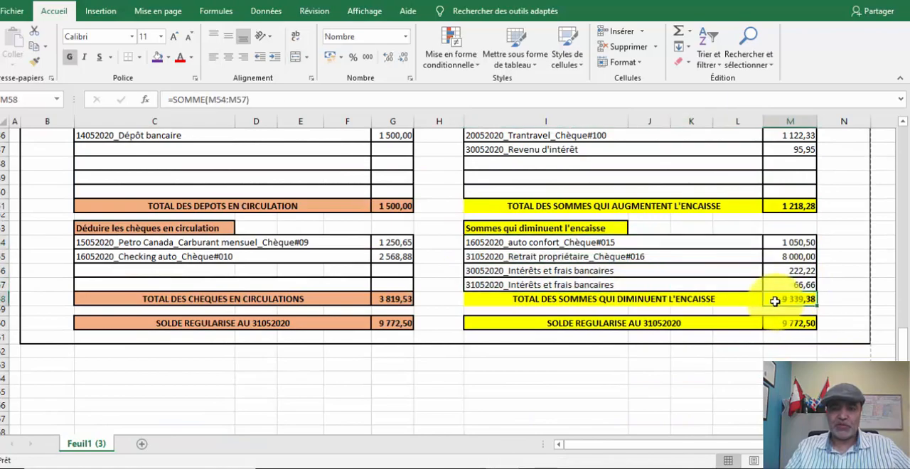
- Compare the unmatched Transtravel and investment interest credits on the statement with the report's Sommes qui augmentent l'encaisse entries
scroll(738, 285, up, 5)
scroll(738, 284, up, 11)
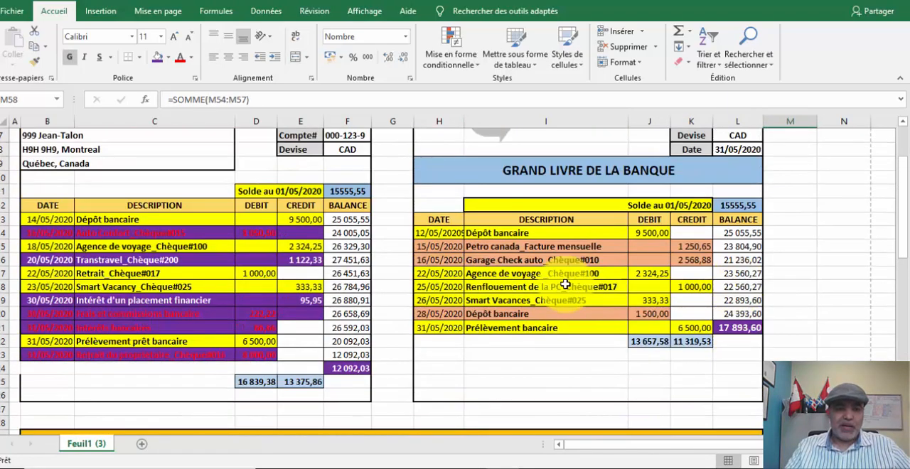
click(296, 260)
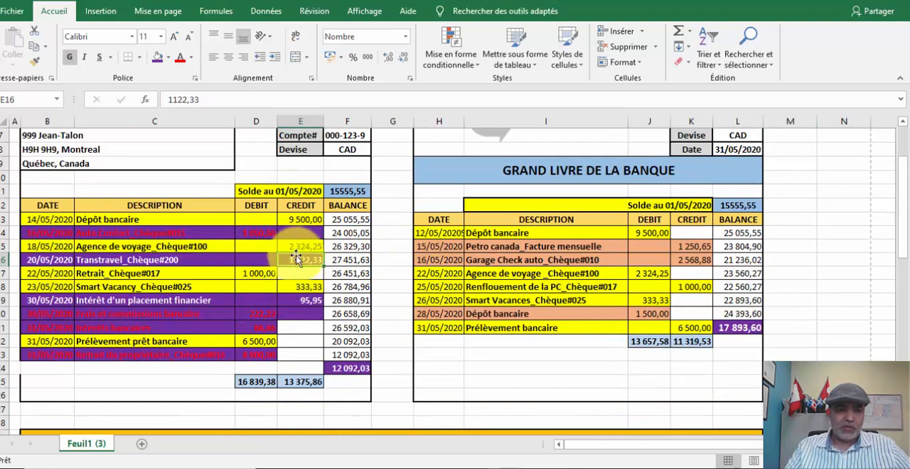
click(296, 302)
click(298, 261)
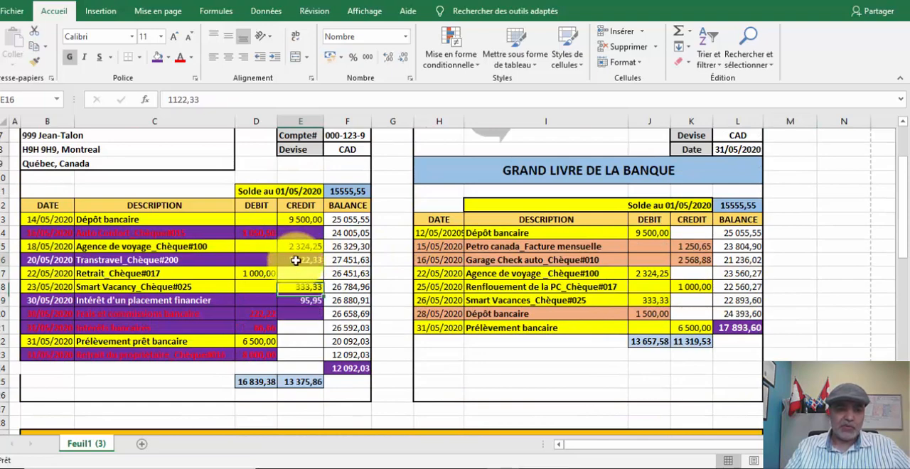
click(297, 297)
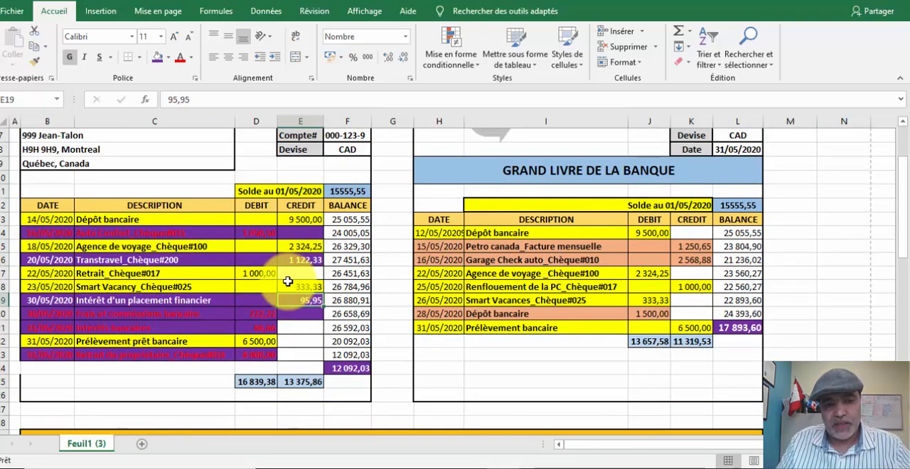
scroll(498, 292, down, 7)
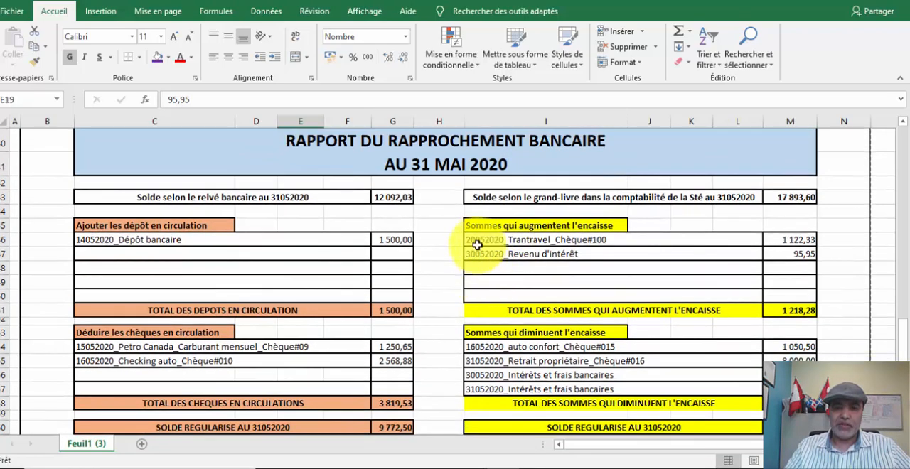
drag(476, 240, 809, 256)
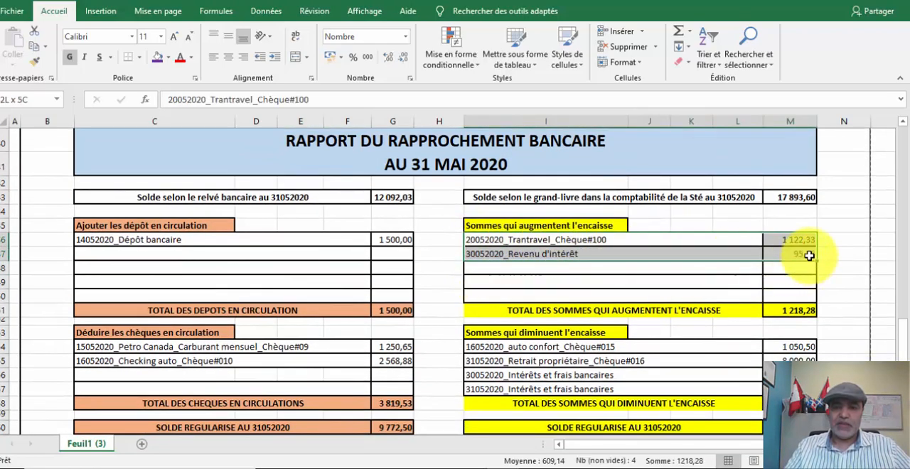
scroll(670, 238, down, 3)
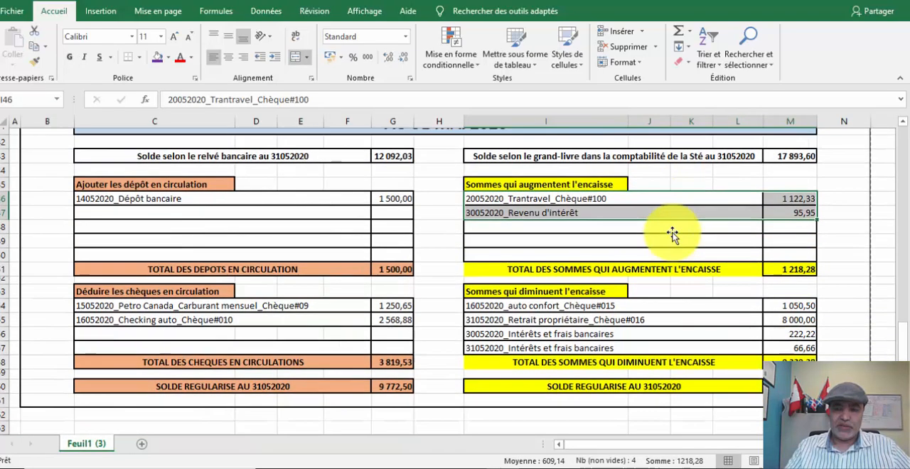
scroll(381, 285, up, 8)
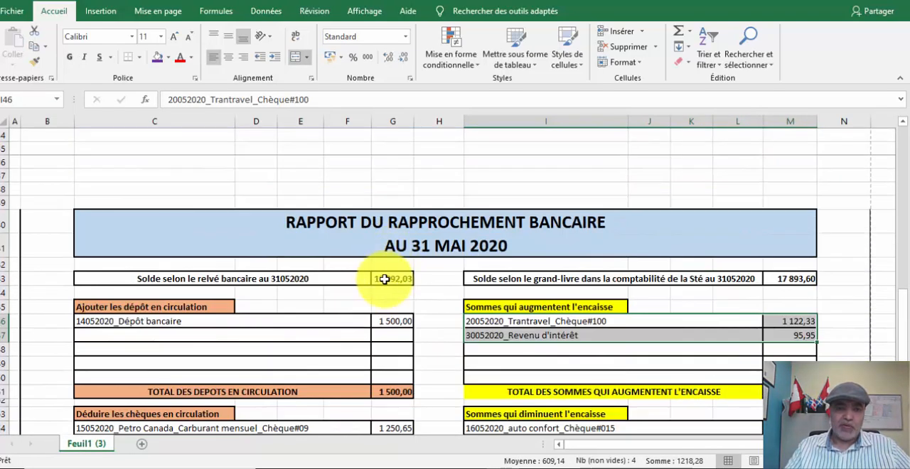
- Check the formulas behind the bank statement balance and the deposits in transit total, and review both columns of the reconciliation report
click(386, 279)
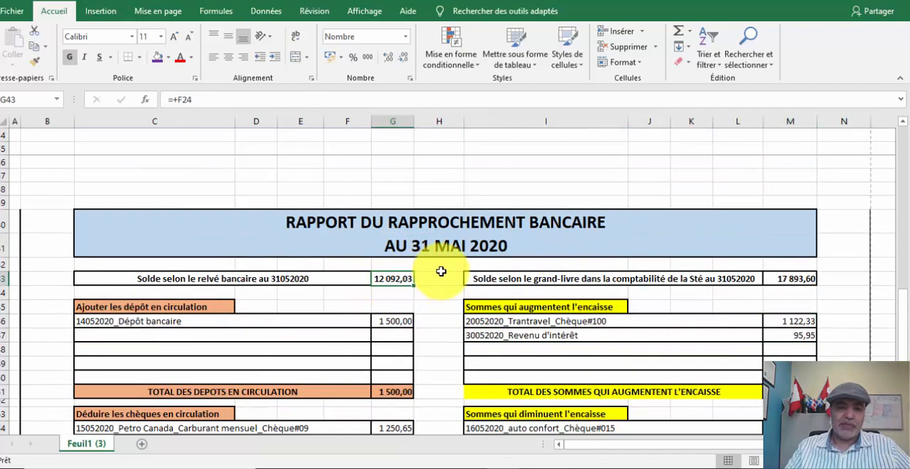
scroll(438, 271, down, 2)
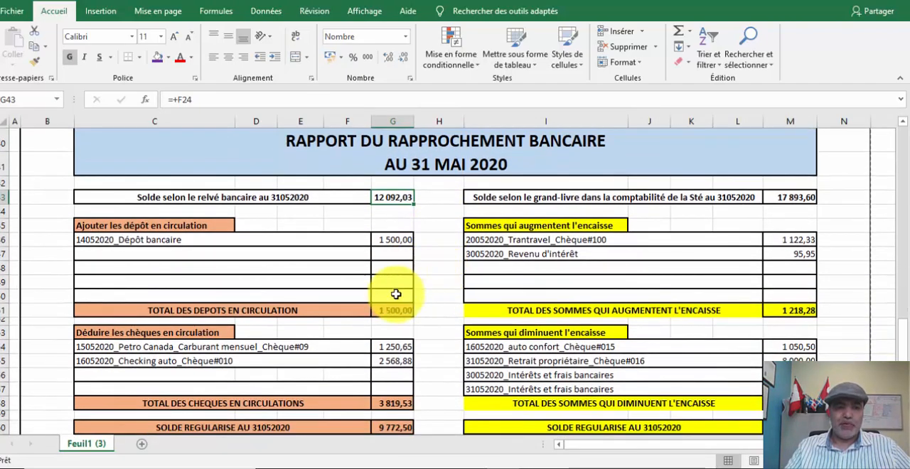
click(387, 311)
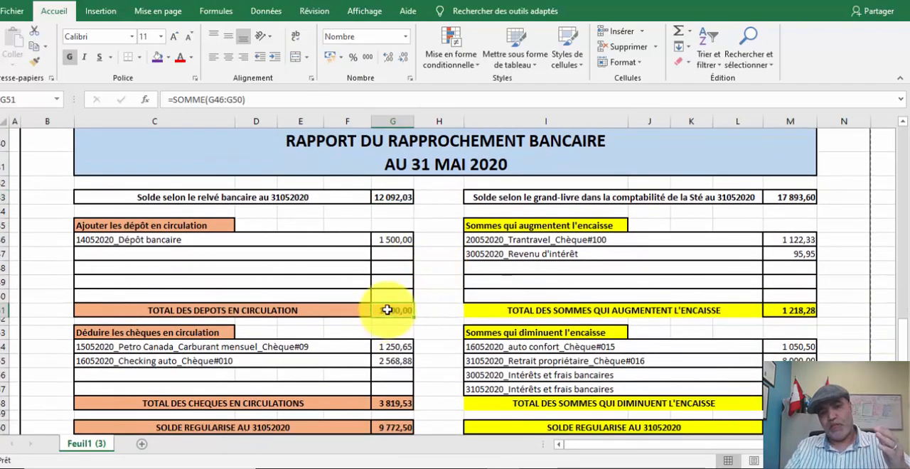
scroll(387, 310, down, 3)
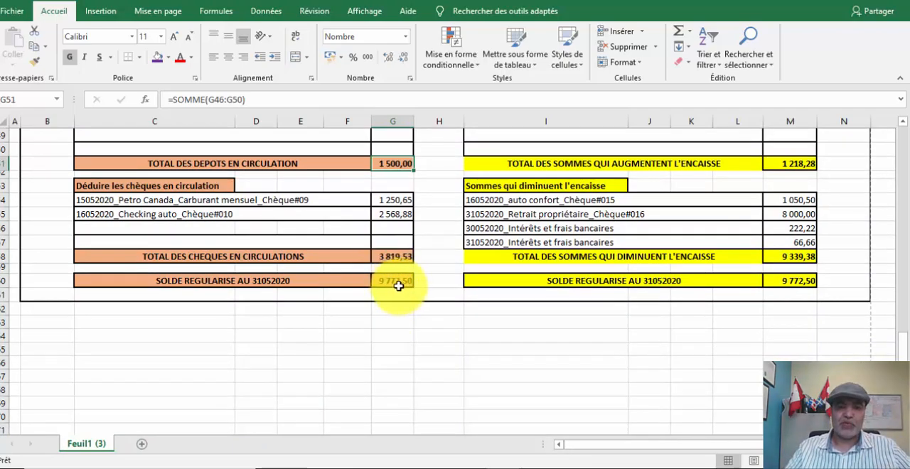
scroll(552, 280, up, 15)
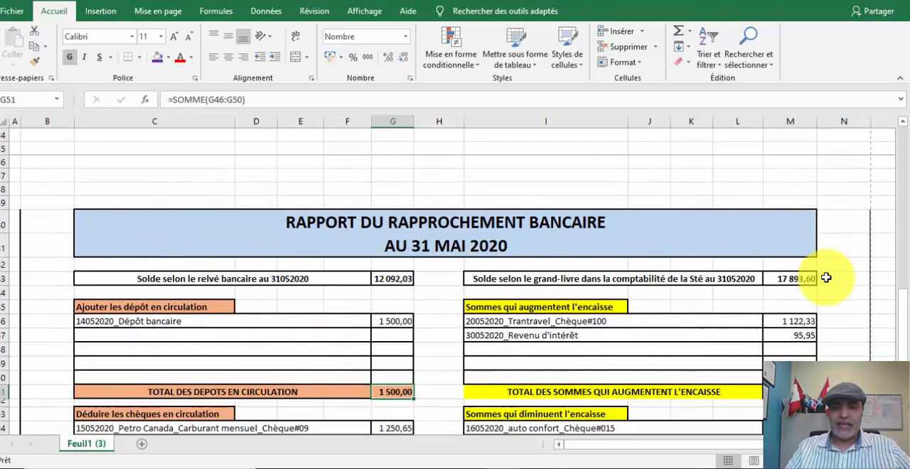
scroll(800, 279, down, 1)
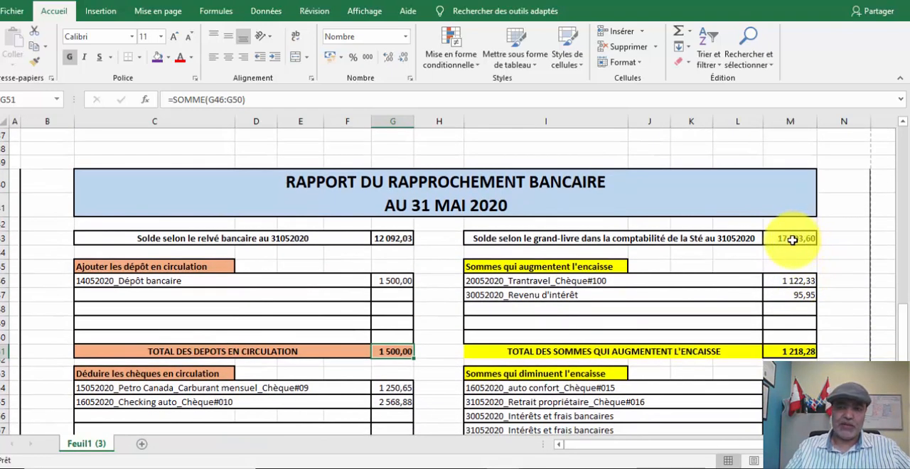
scroll(827, 242, down, 3)
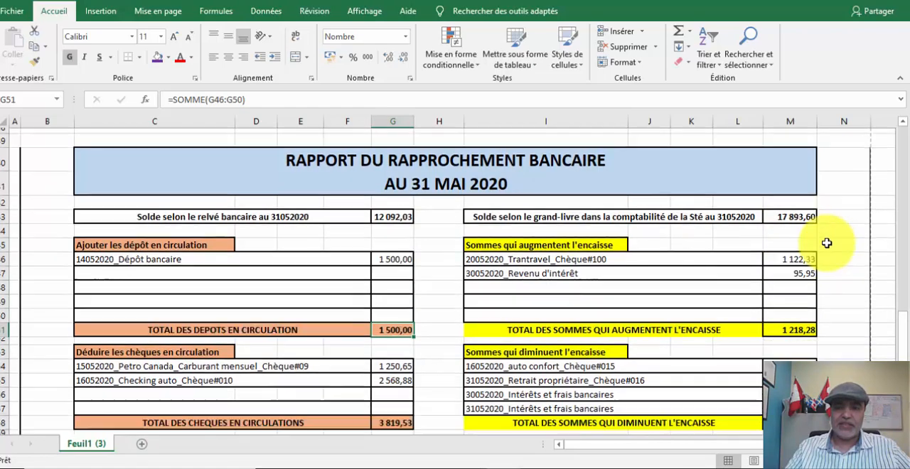
- Check the total formulas for sums increasing and decreasing the encaisse, and compare the two SOLDE REGULARISE AU 31052020 amounts
click(789, 211)
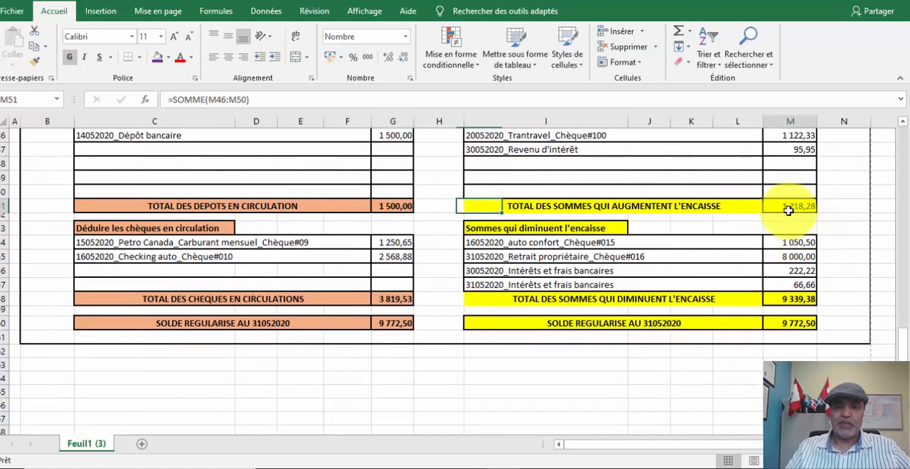
click(785, 300)
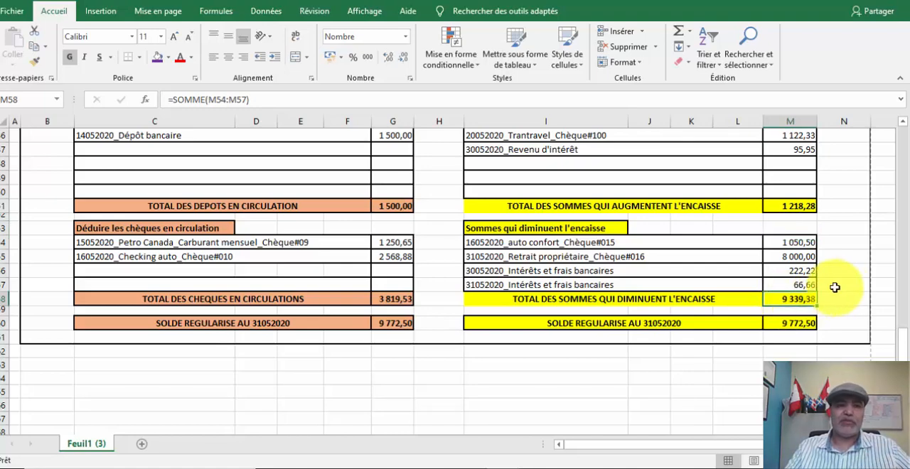
click(801, 324)
click(390, 329)
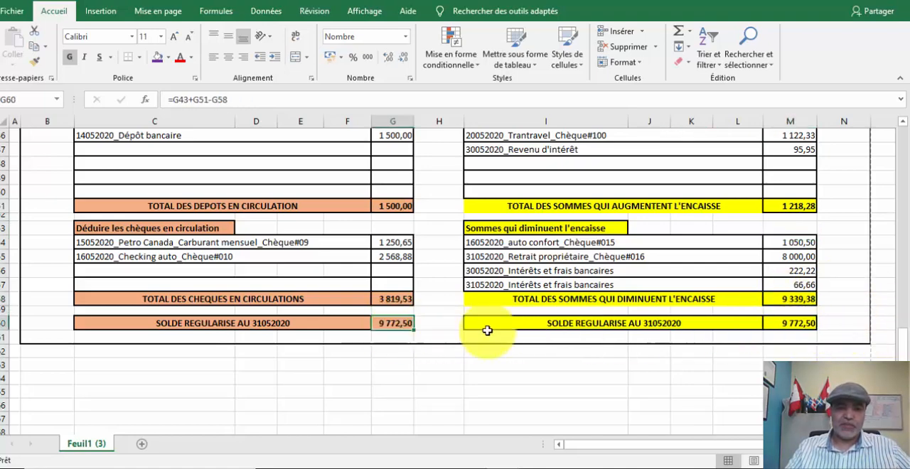
click(813, 323)
click(381, 323)
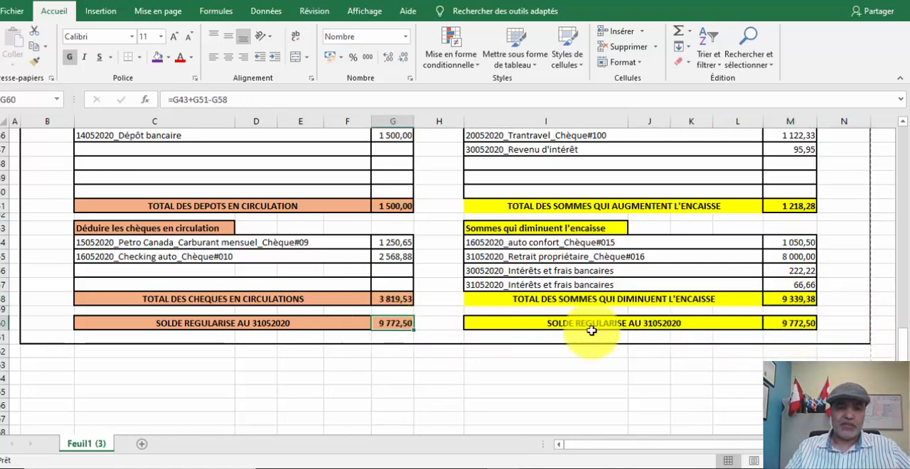
click(798, 323)
click(390, 326)
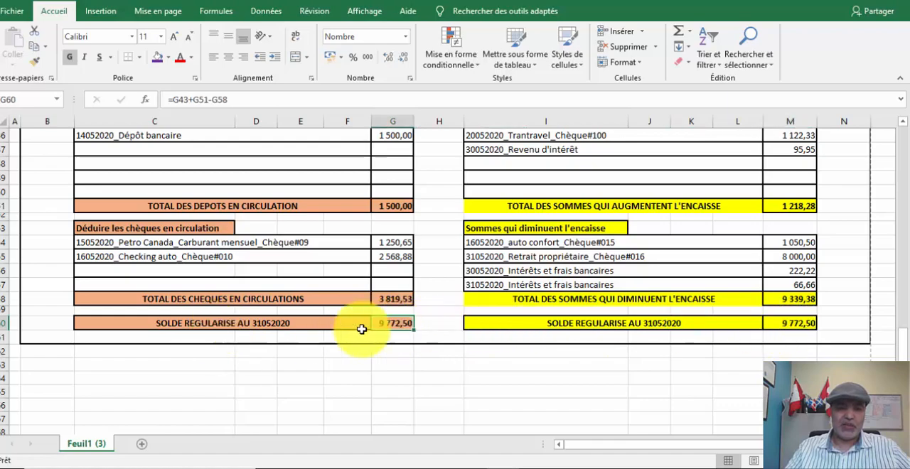
scroll(497, 345, up, 5)
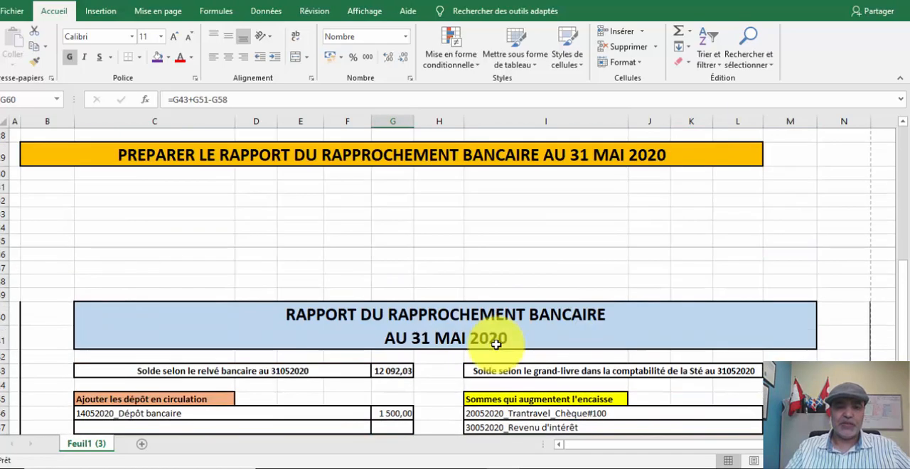
scroll(491, 349, down, 4)
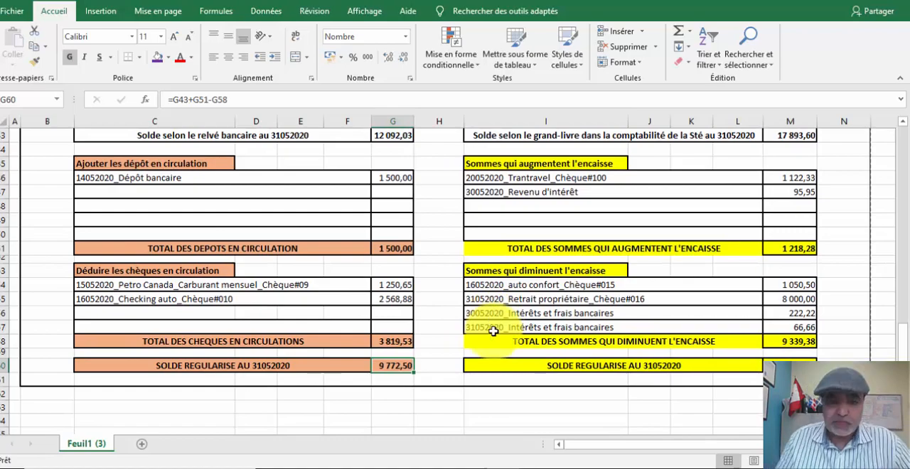
scroll(492, 392, up, 2)
scroll(496, 391, down, 3)
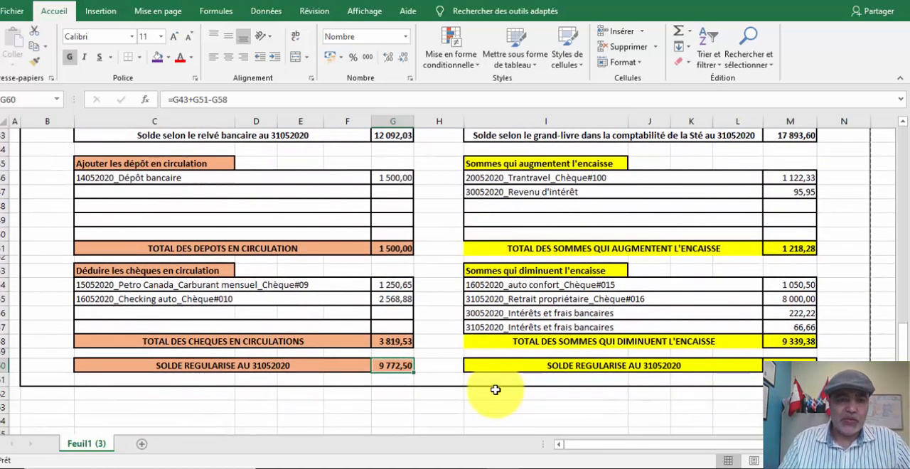
scroll(478, 367, up, 1)
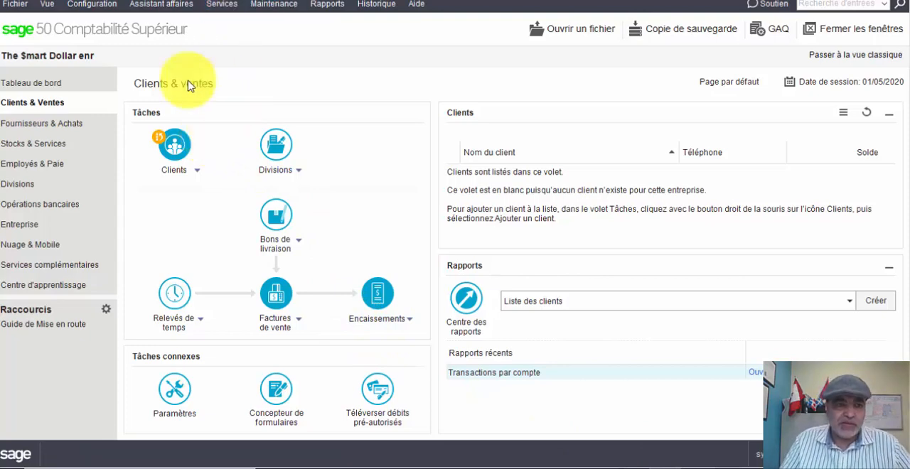
- Switch to Sage 50, display the company's chart of accounts and find the balance of account 1060 Desjardins_Compte courant
click(52, 206)
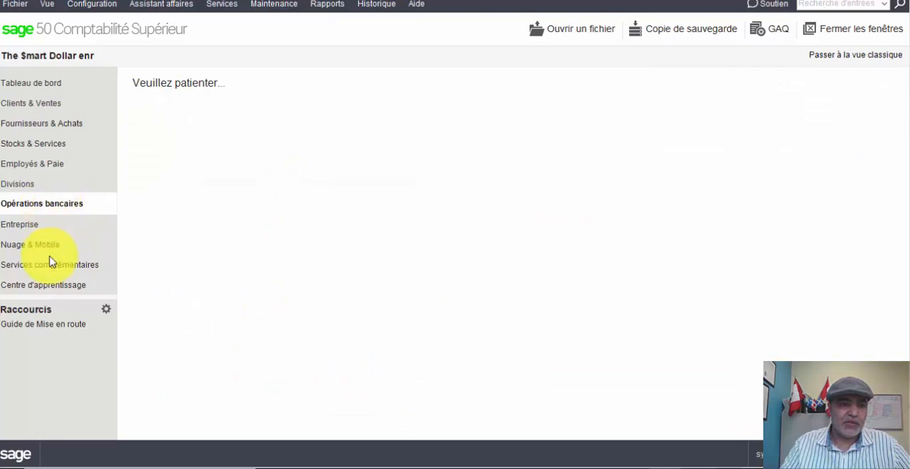
click(23, 226)
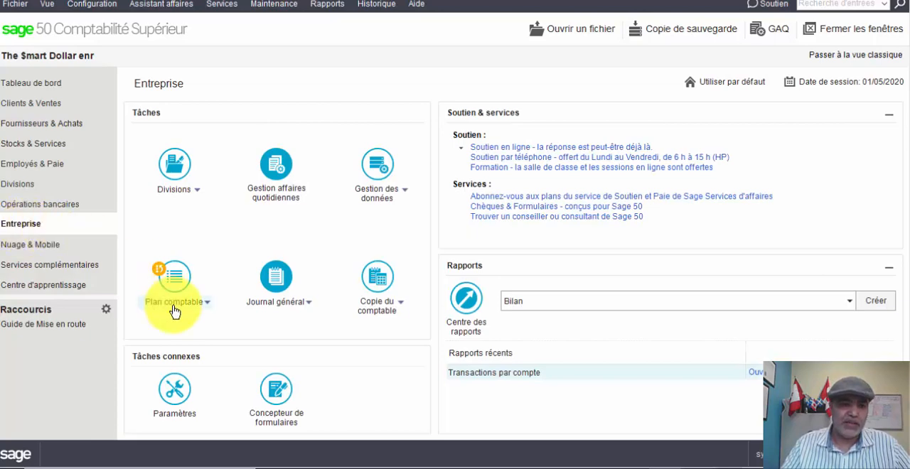
click(206, 303)
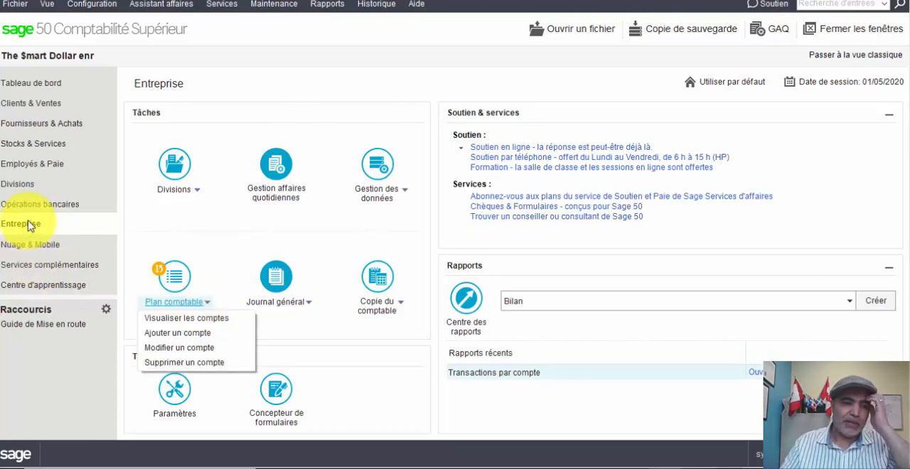
click(204, 303)
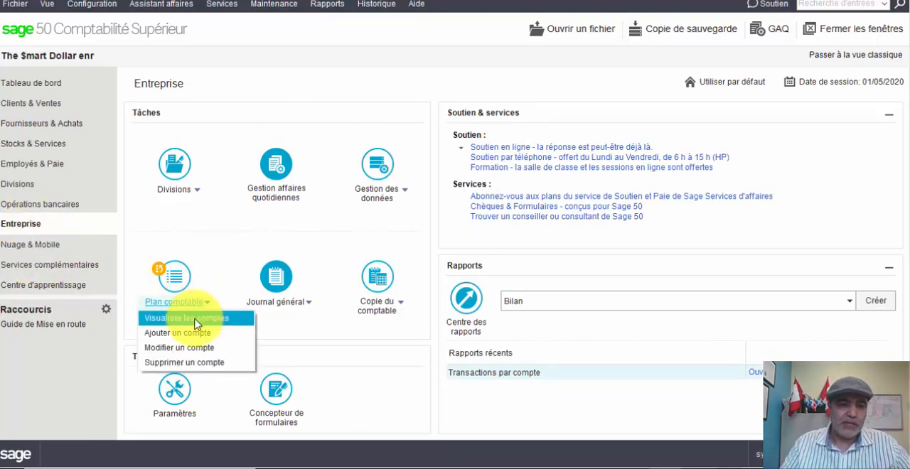
click(193, 319)
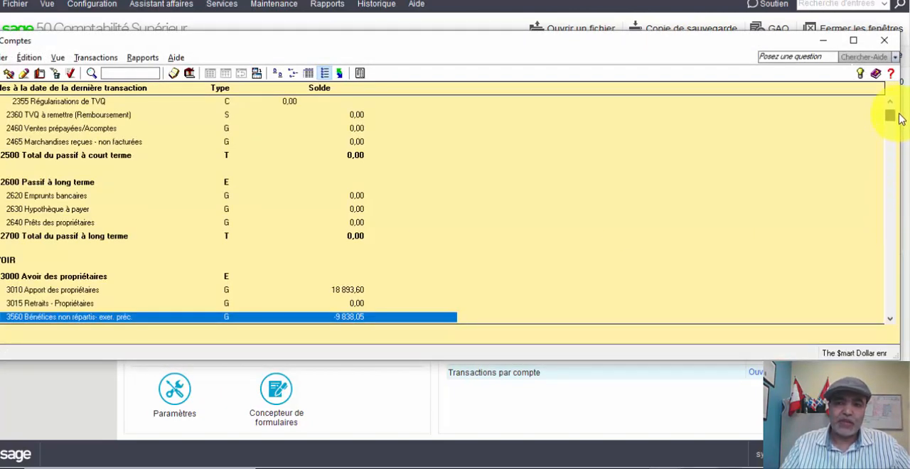
scroll(897, 118, up, 10)
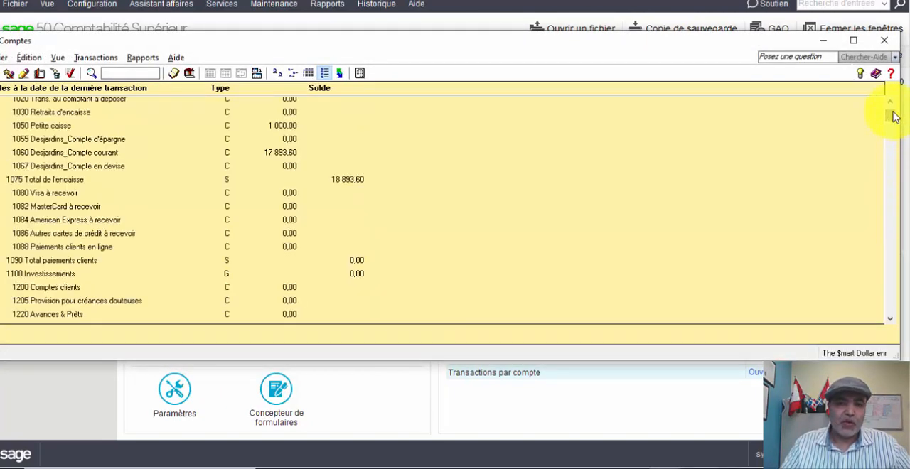
click(66, 155)
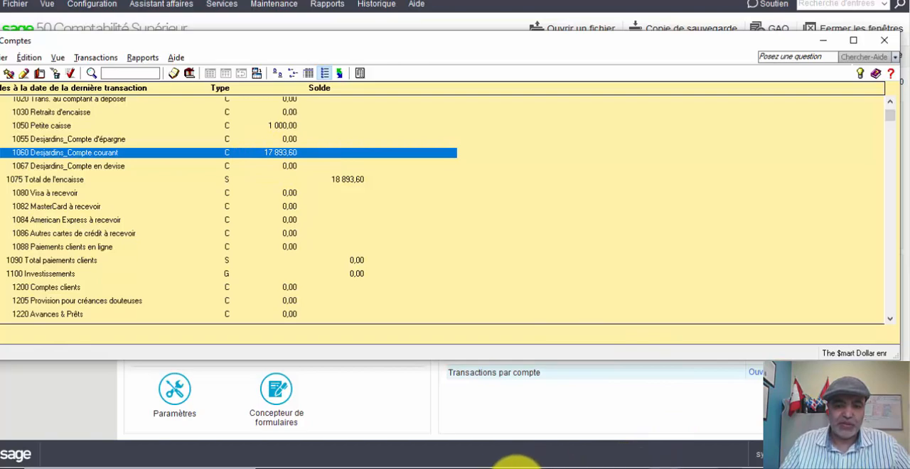
- Switch back to Excel and trace the report's grand-livre balance to the ledger's final running balance on 31/05/2020
click(518, 466)
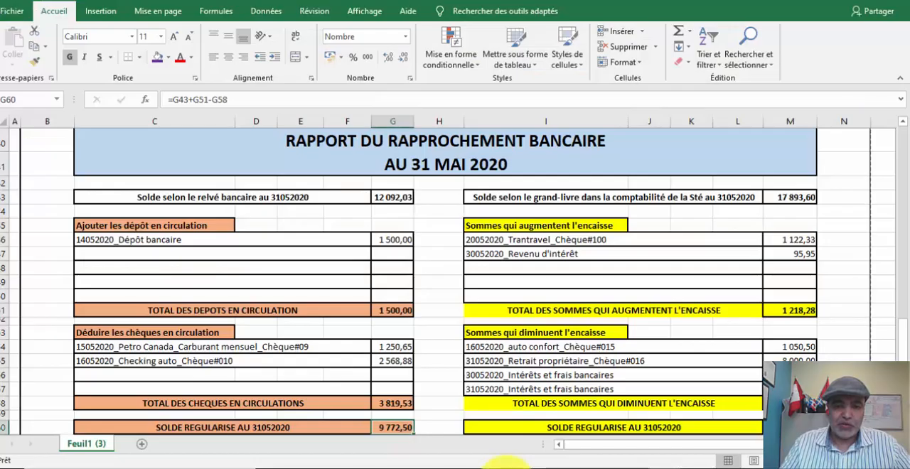
click(795, 197)
scroll(722, 181, up, 11)
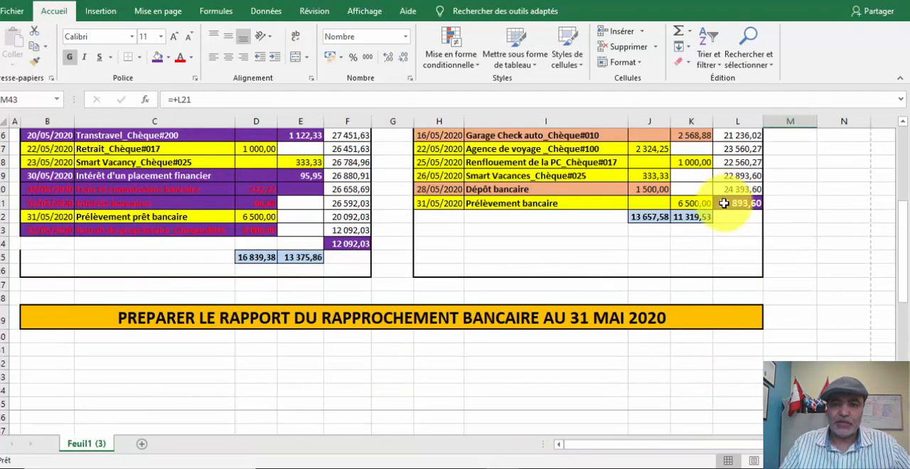
click(724, 204)
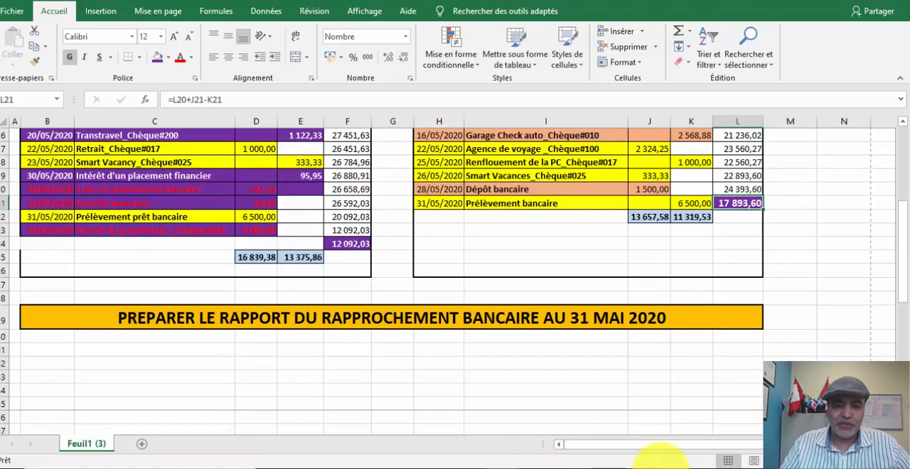
- Return to Sage 50, view the Rapprochement & dépôts settings of account 1060 Desjardins_Compte courant, and close the record and accounts list
click(641, 466)
click(720, 435)
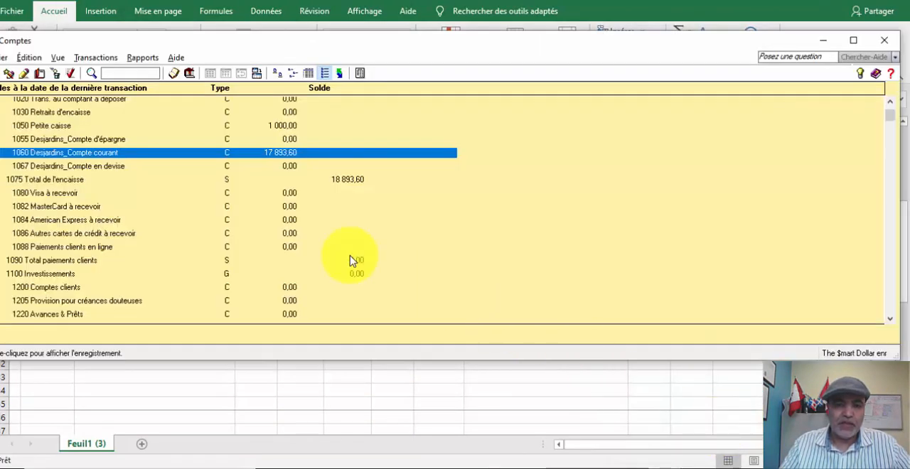
double_click(89, 152)
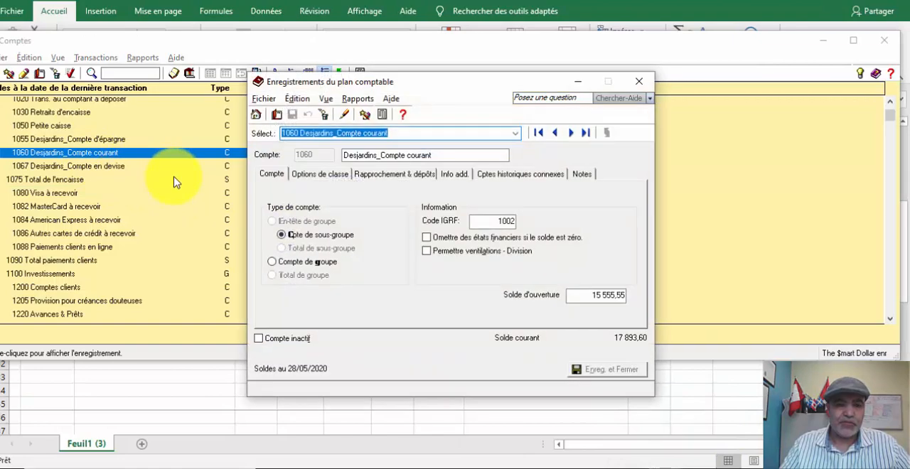
click(386, 174)
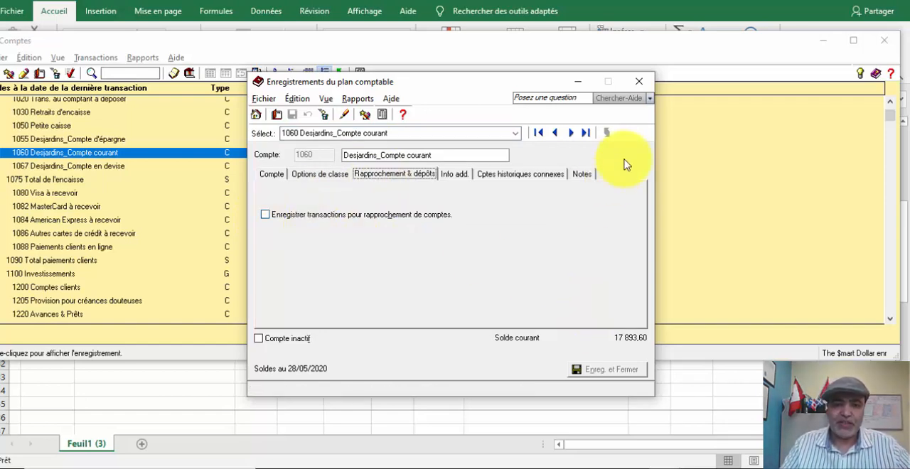
click(638, 81)
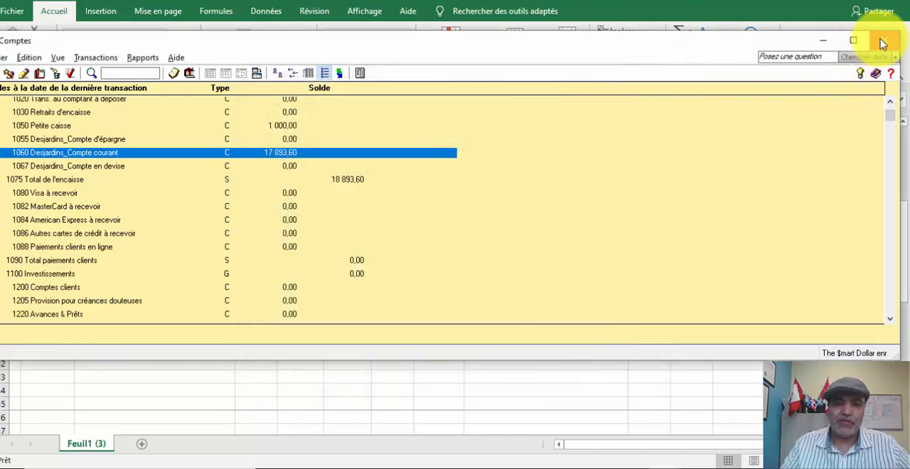
click(882, 44)
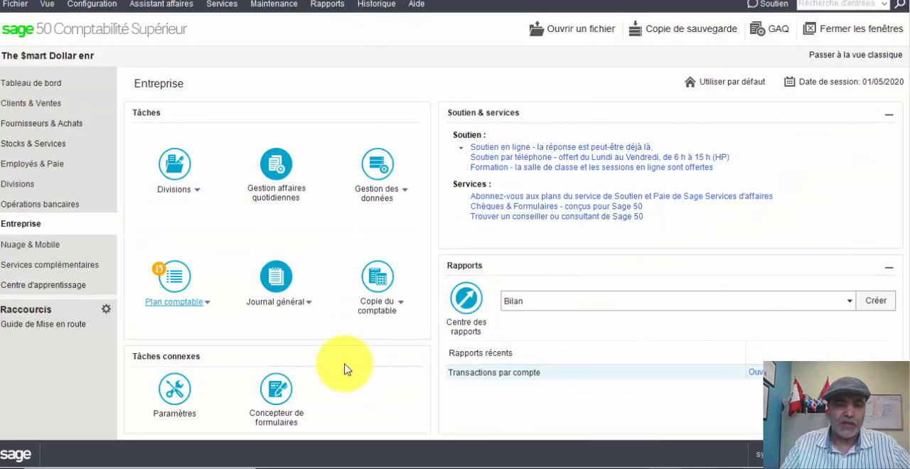
- Open the account reconciliation form from Opérations bancaires, look at the accounts available to reconcile, and close the form
click(21, 204)
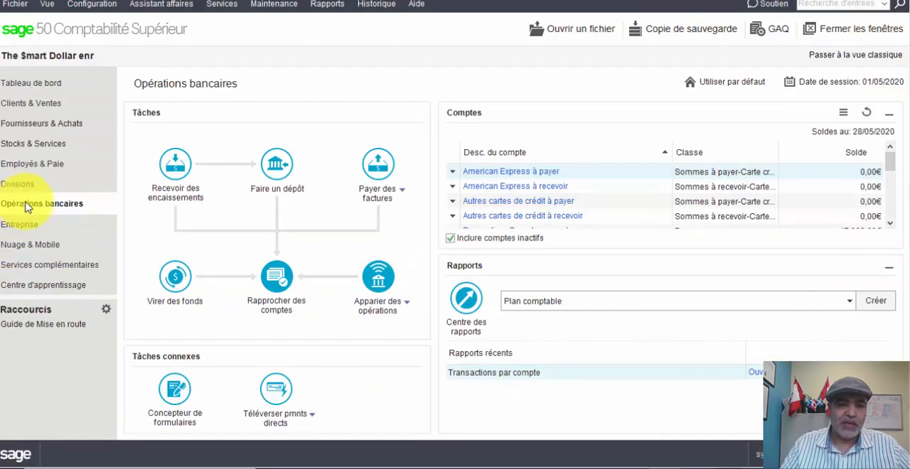
click(279, 291)
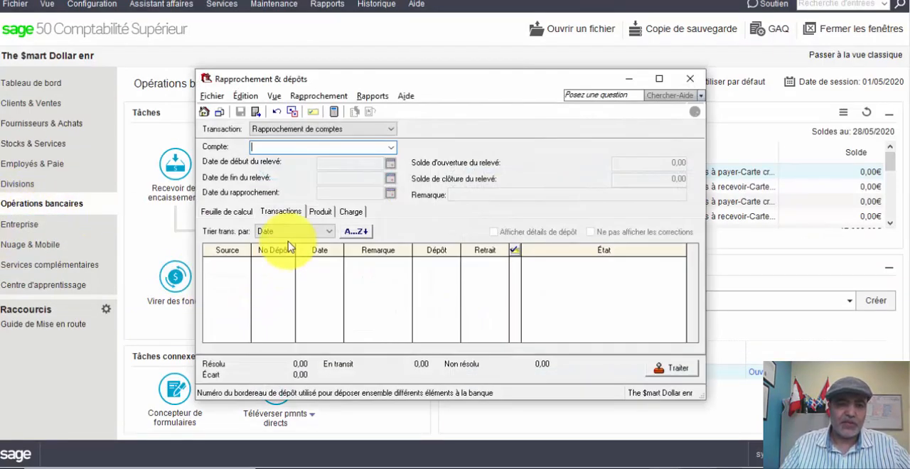
click(393, 148)
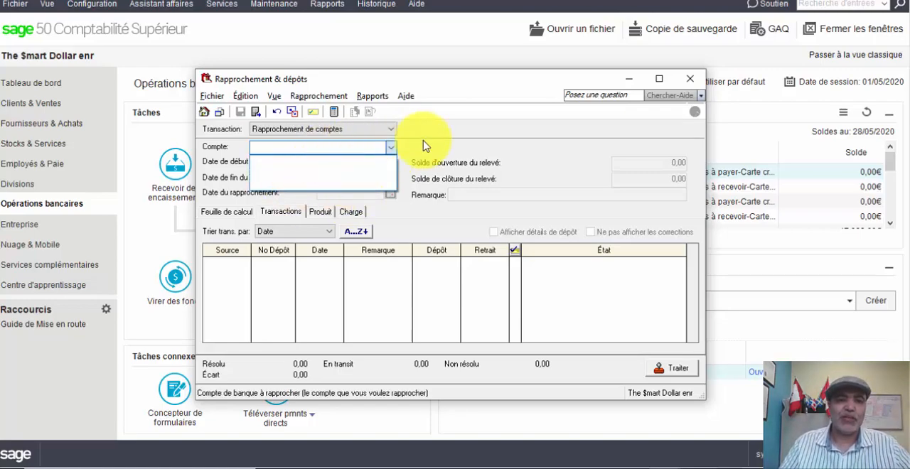
click(688, 83)
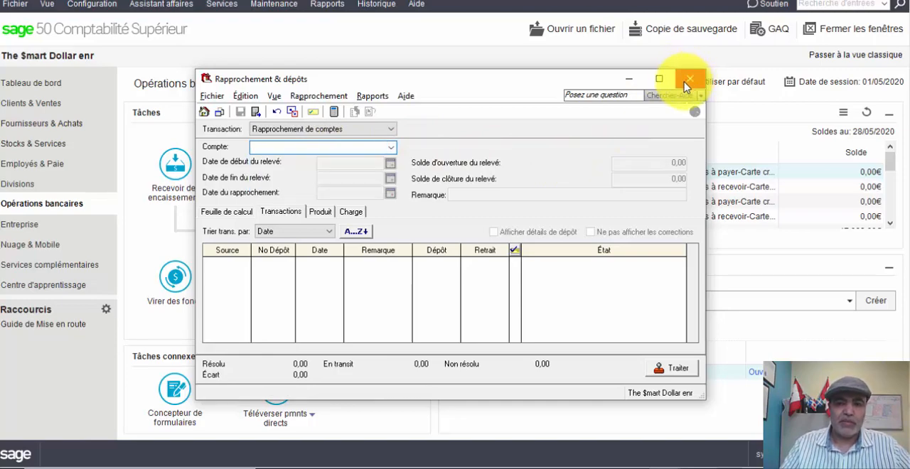
- Close the reconciliation form, open account 1060 Desjardins_Compte courant from the chart of accounts, and enable recording transactions for account reconciliation
click(688, 83)
click(75, 222)
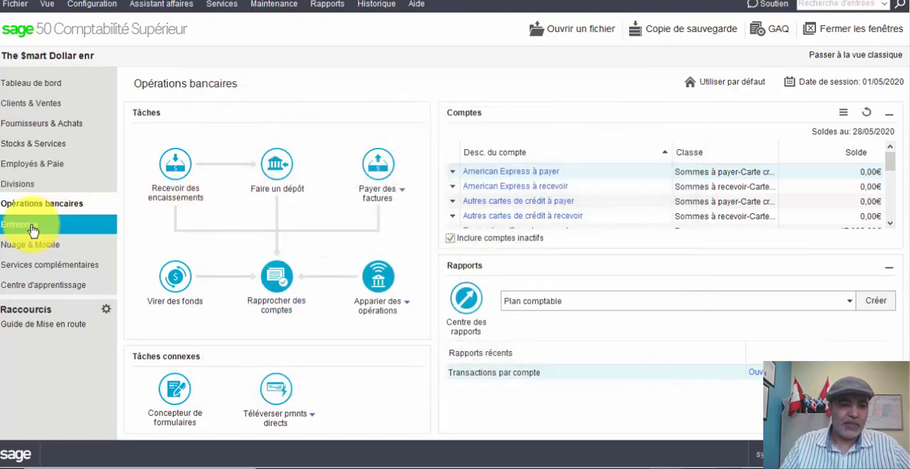
click(180, 308)
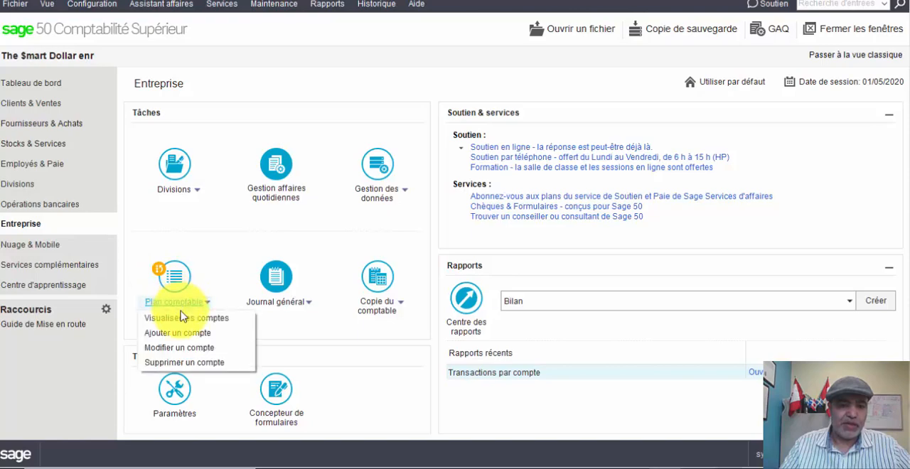
click(182, 315)
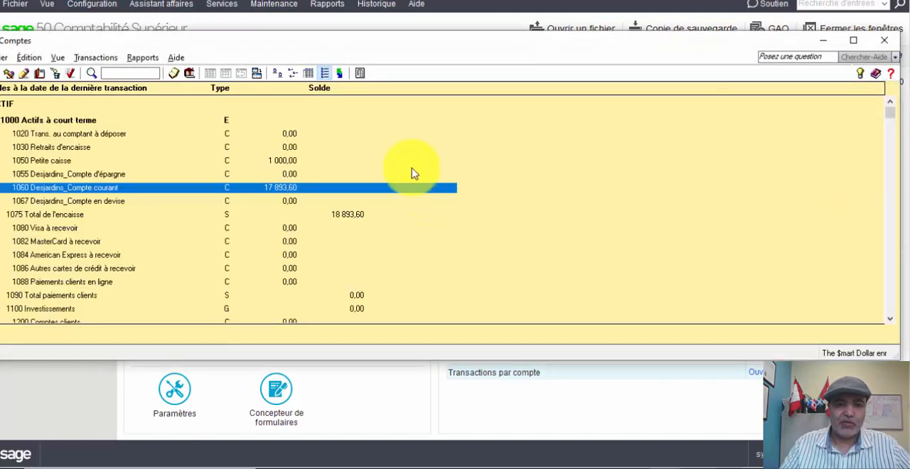
double_click(288, 187)
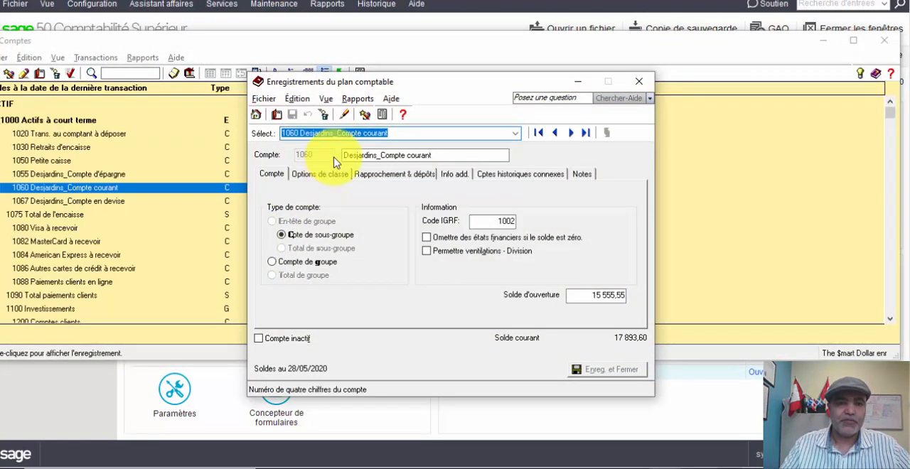
click(384, 175)
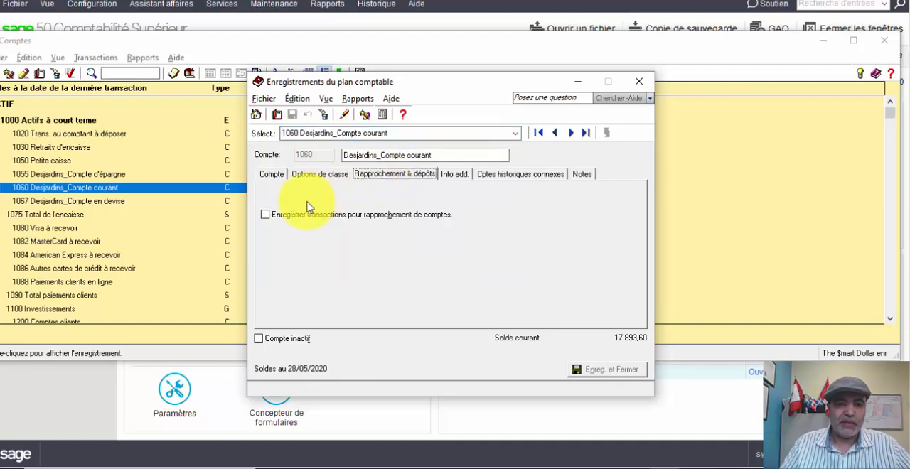
click(265, 216)
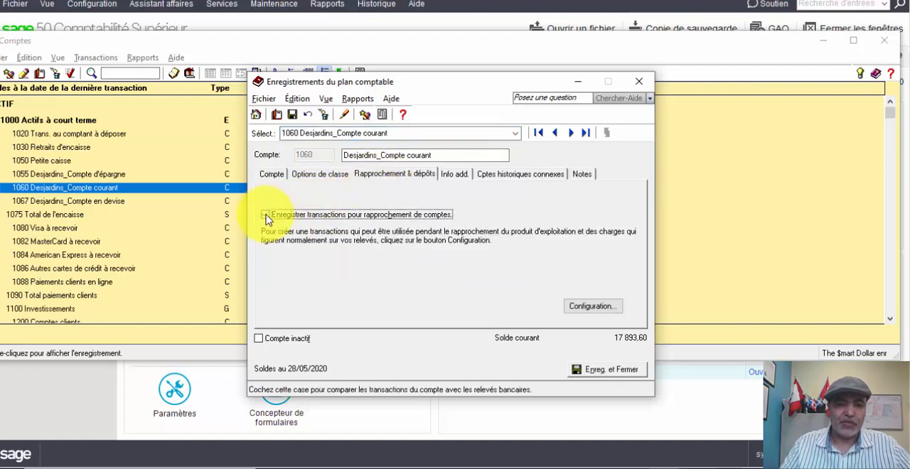
- Link Frais bancaires to account 5690 and Intérêts créditeurs to 4440 in the reconciliation configuration, save it and close the account record
click(590, 306)
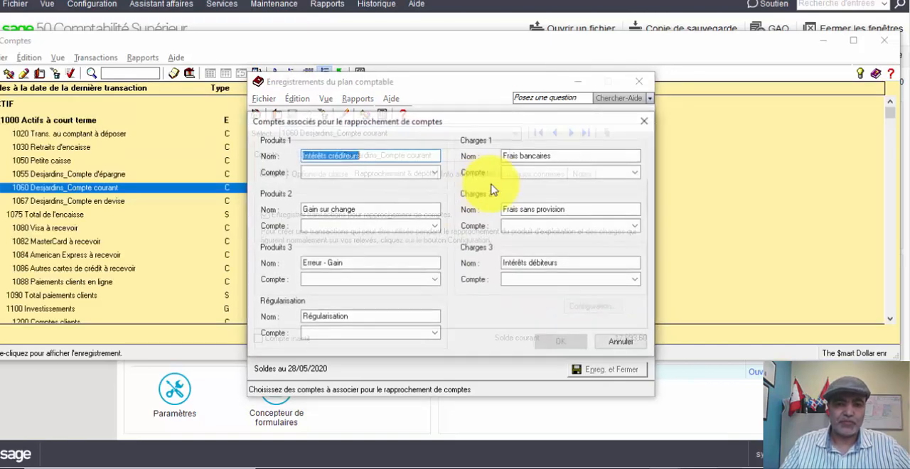
click(518, 173)
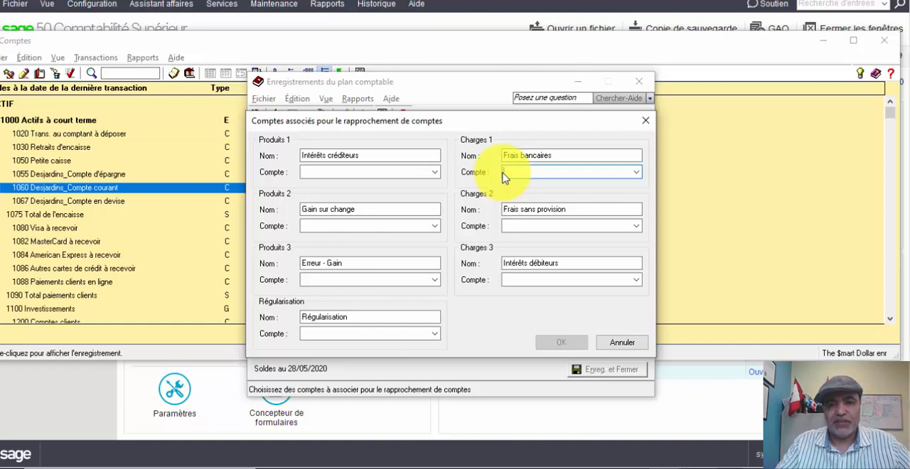
text(5690)
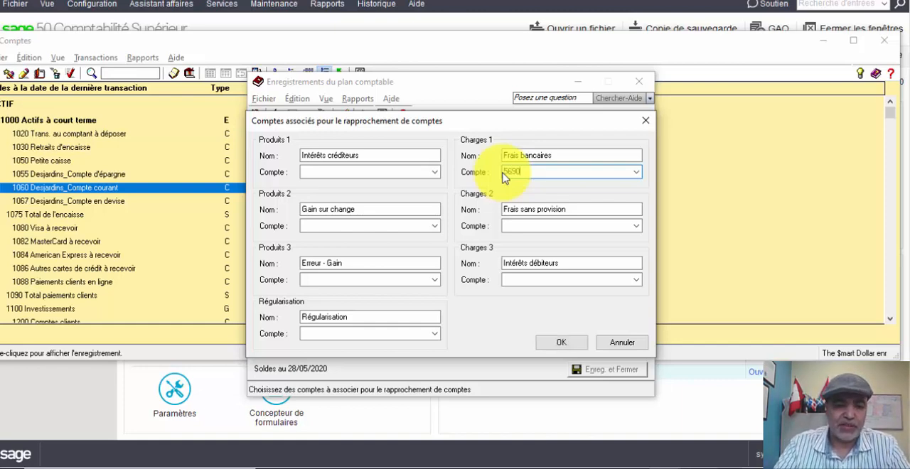
key(Tab)
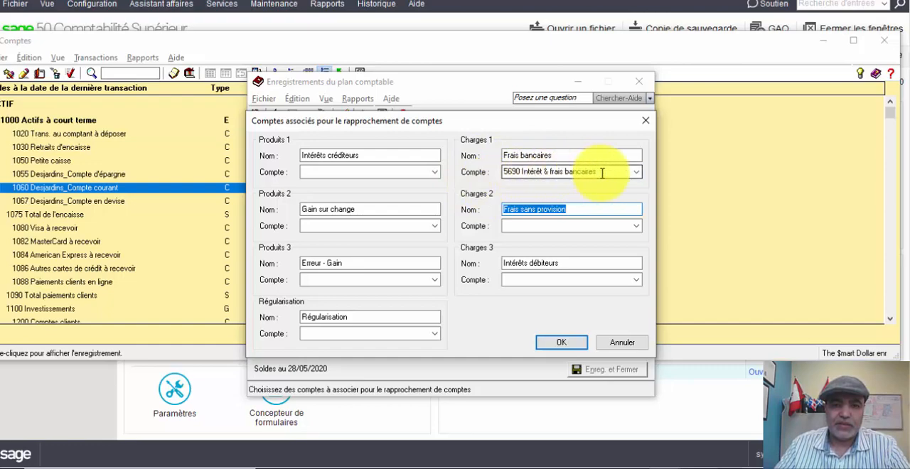
click(368, 173)
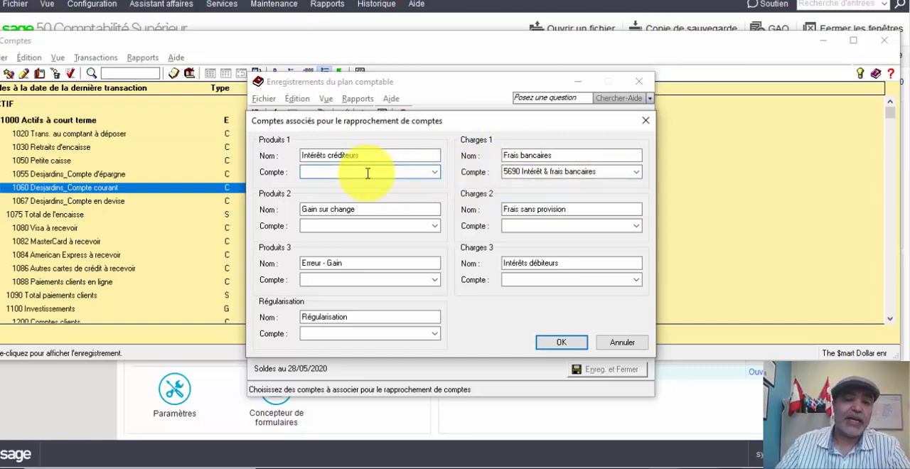
text(4440)
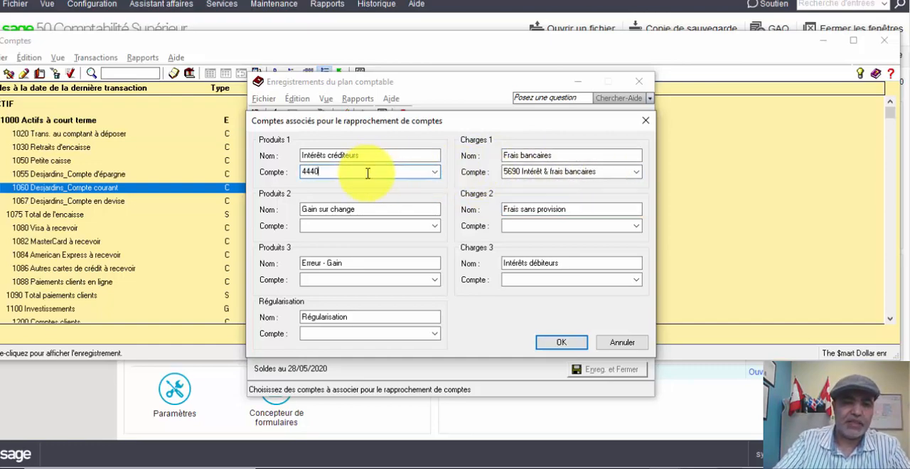
key(Tab)
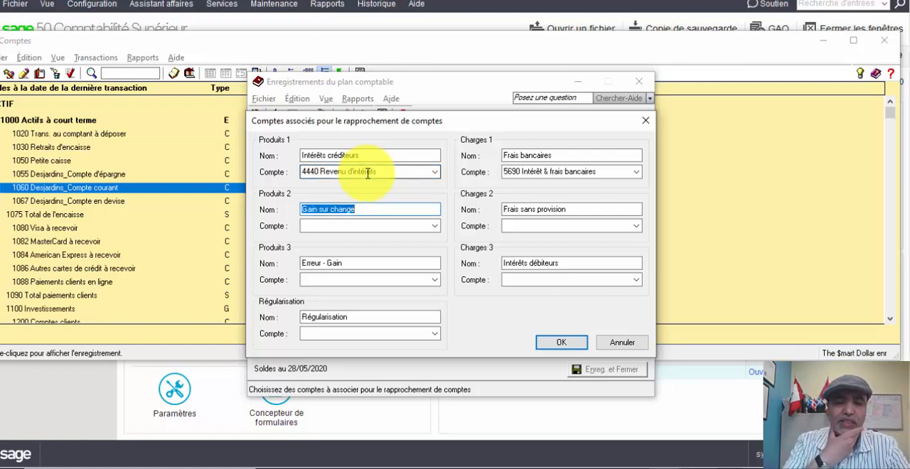
click(561, 345)
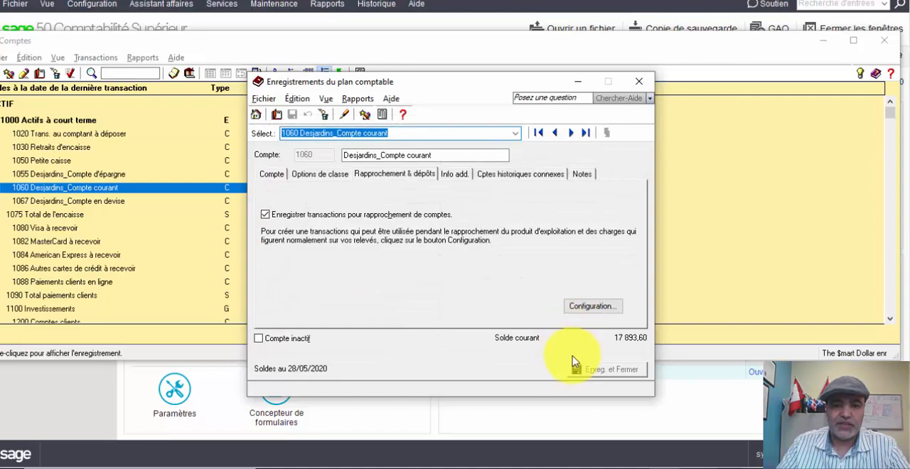
click(639, 81)
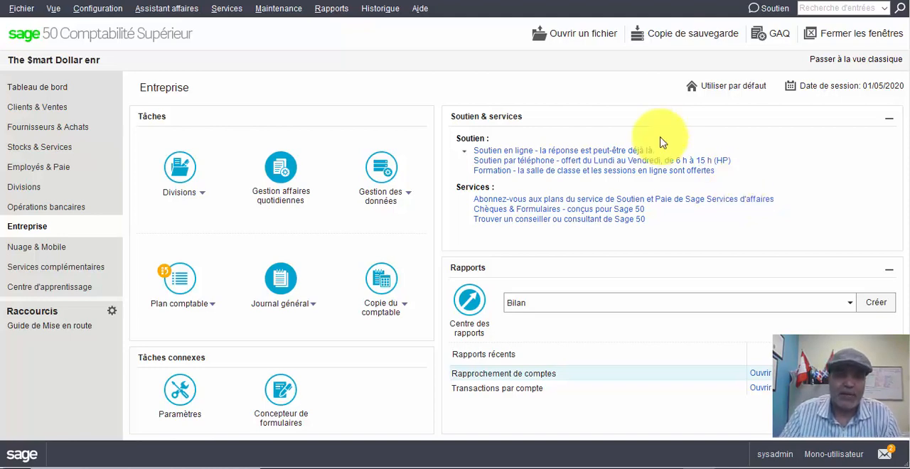
- Finish the company's history entry and proceed without making a backup
click(379, 12)
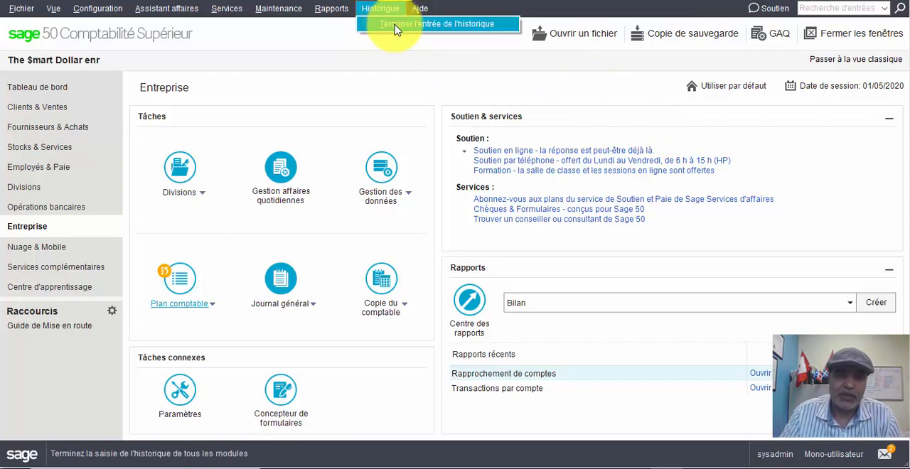
click(396, 24)
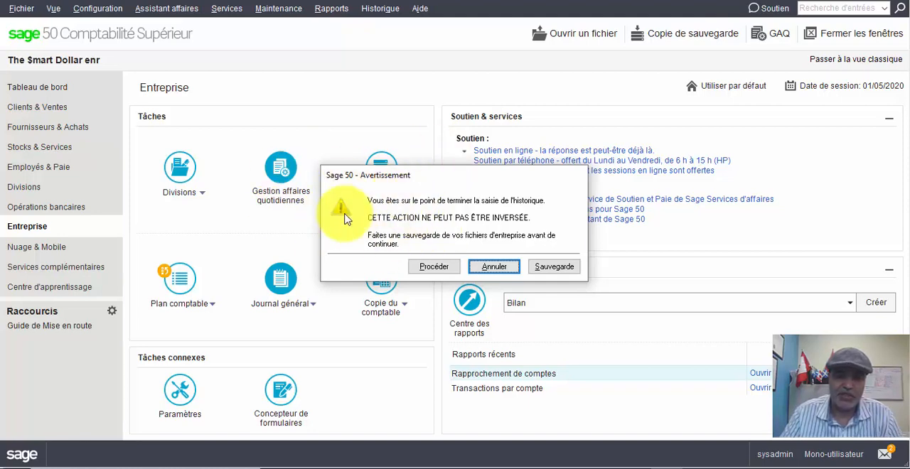
click(439, 269)
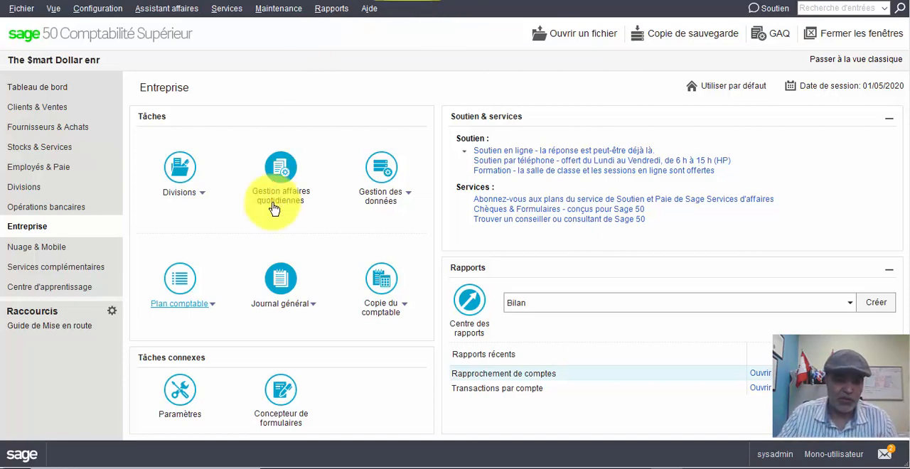
click(215, 310)
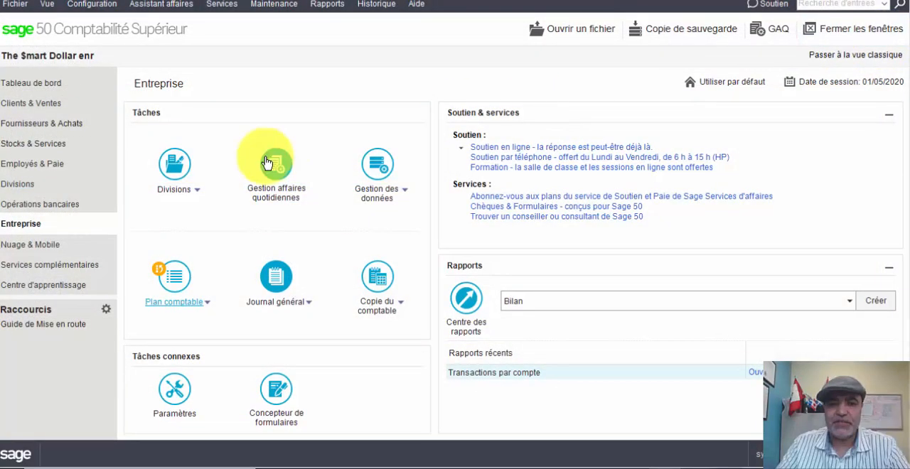
- Open the account reconciliation form from Opérations bancaires and choose account 1060 Desjardins_Compte courant
click(24, 209)
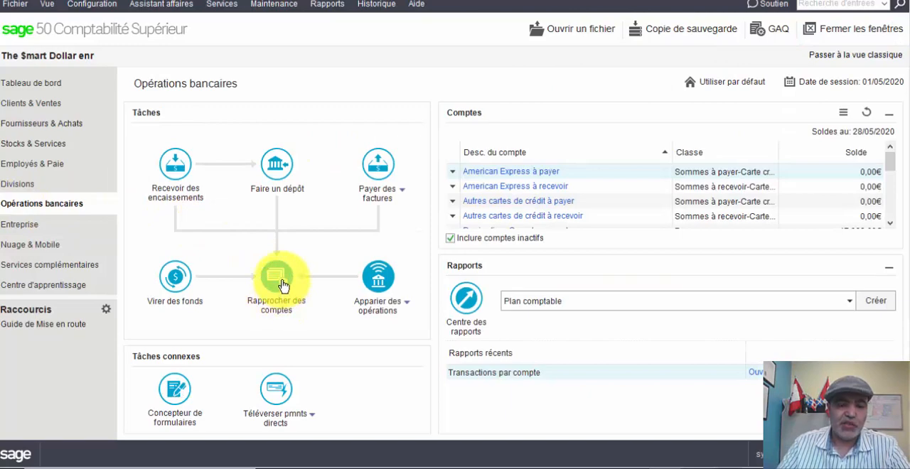
click(283, 284)
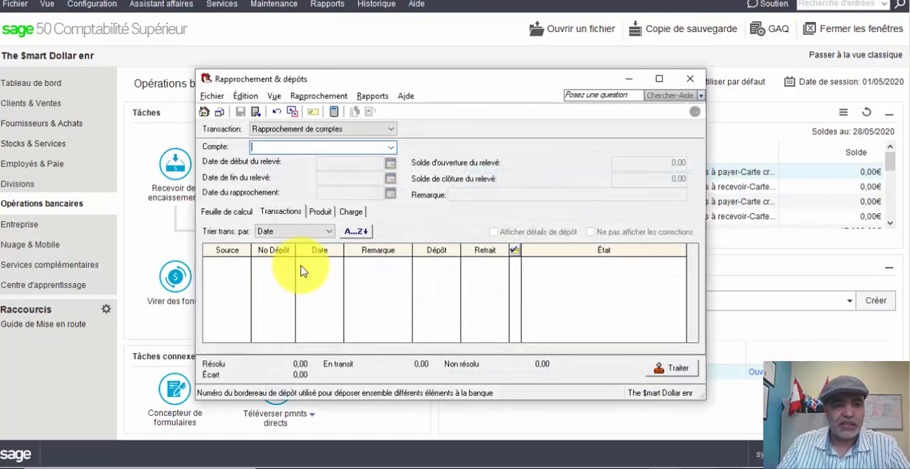
click(390, 147)
click(362, 160)
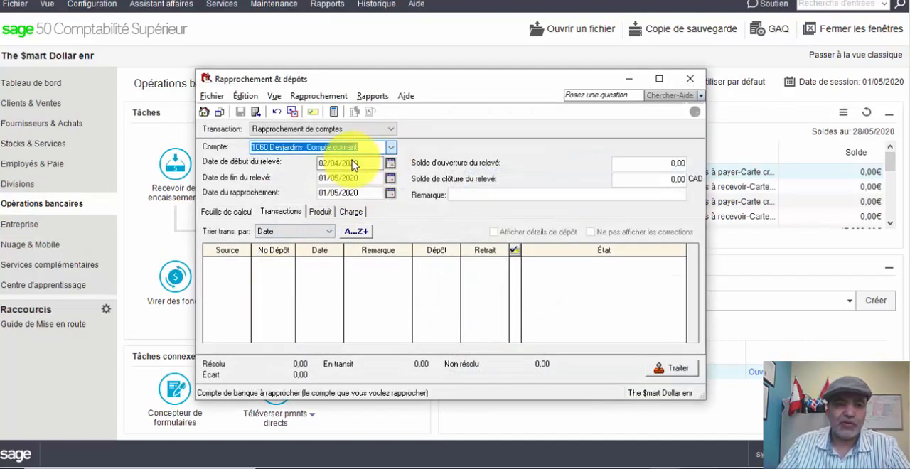
- Set the statement start date to 01/05/2020 and the statement end date to 31/05/2020
click(391, 164)
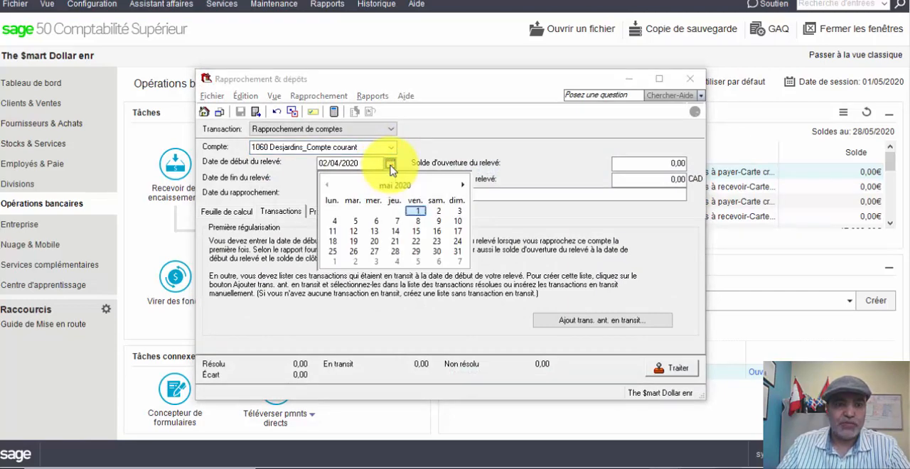
click(416, 215)
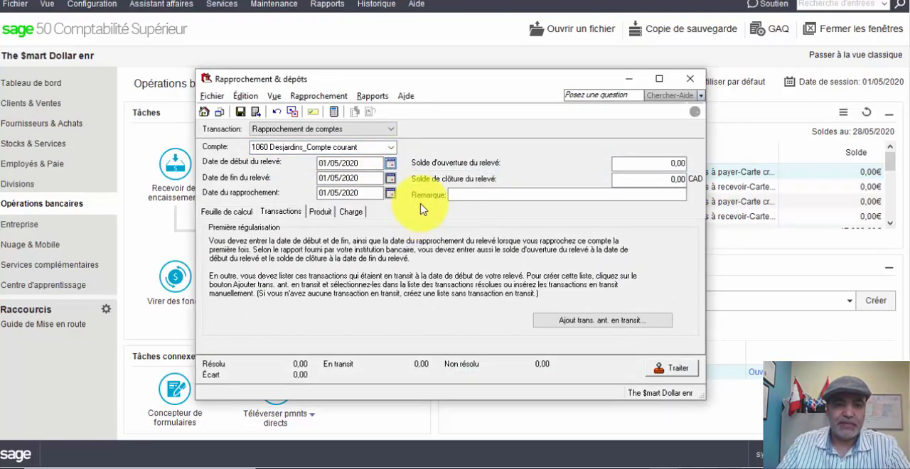
click(391, 180)
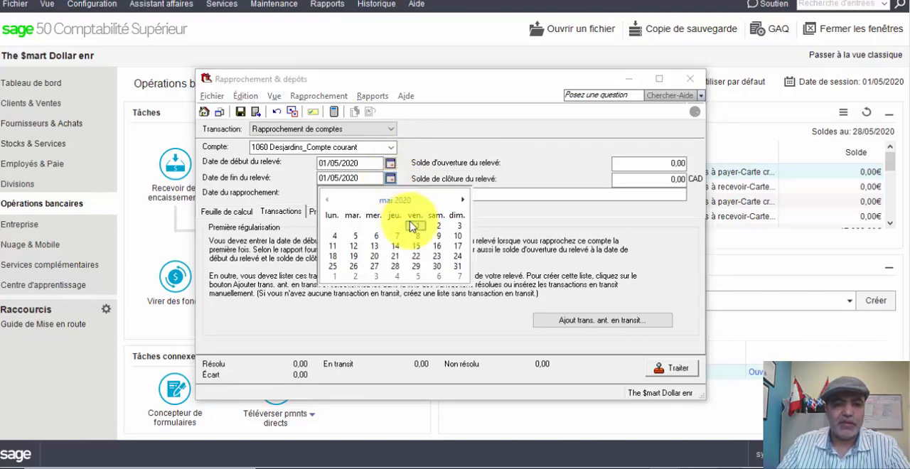
click(457, 267)
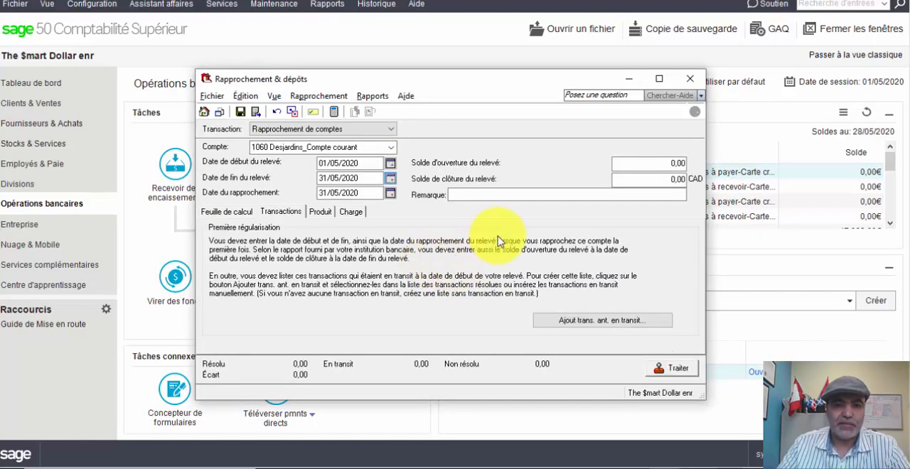
- Set the statement's opening balance (Solde d'ouverture du relevé) to 15 555,55
click(679, 164)
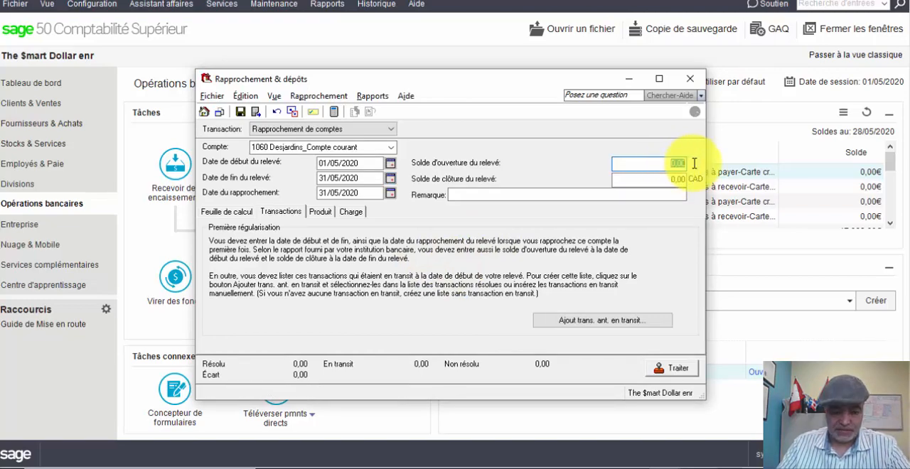
text(15)
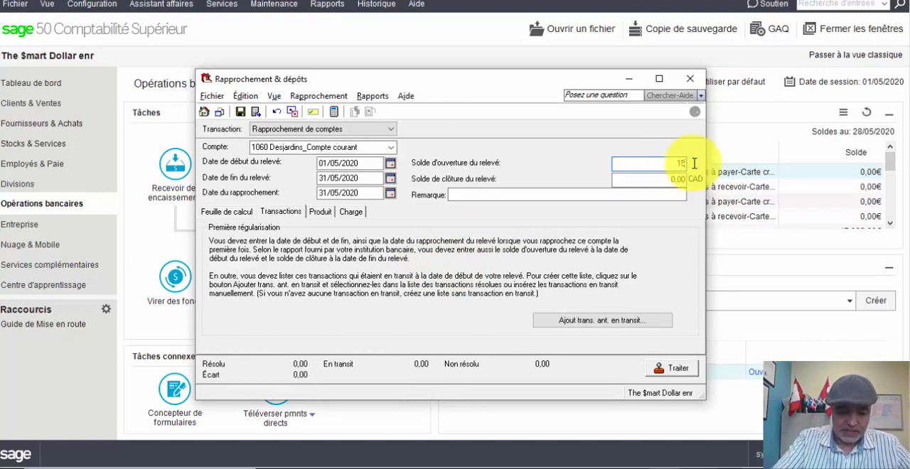
text(555)
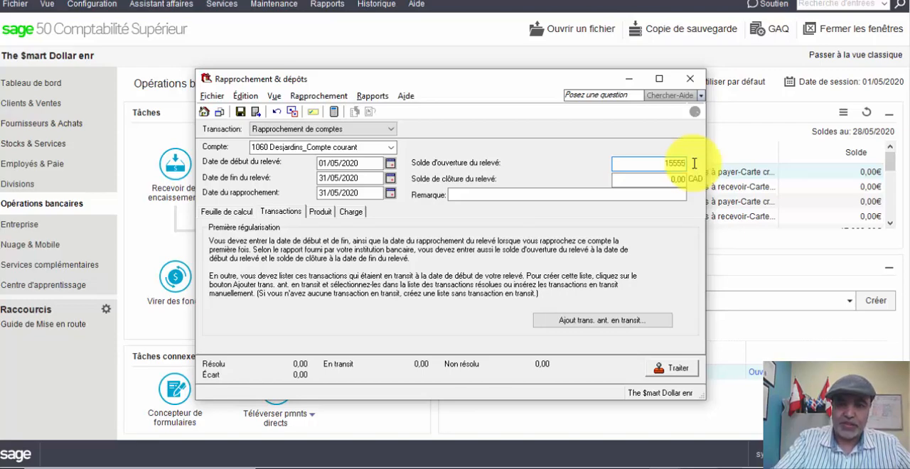
text(55)
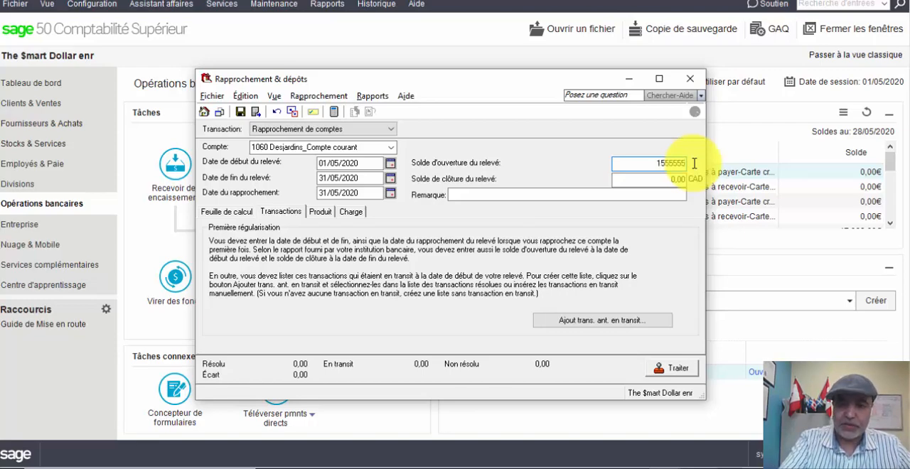
key(BackSpace)
key(BackSpace)
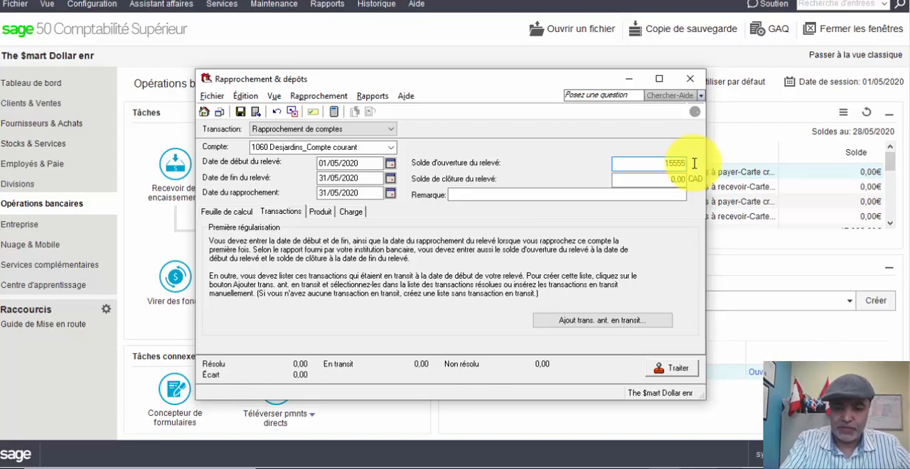
text(,55)
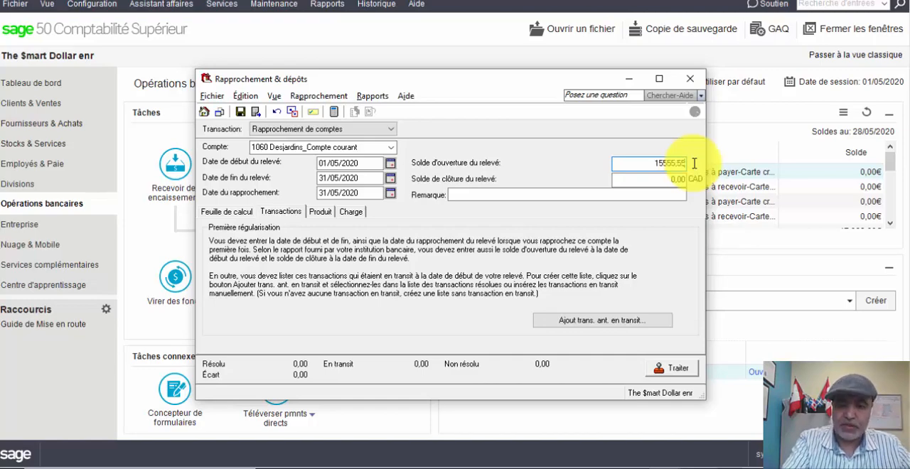
key(Tab)
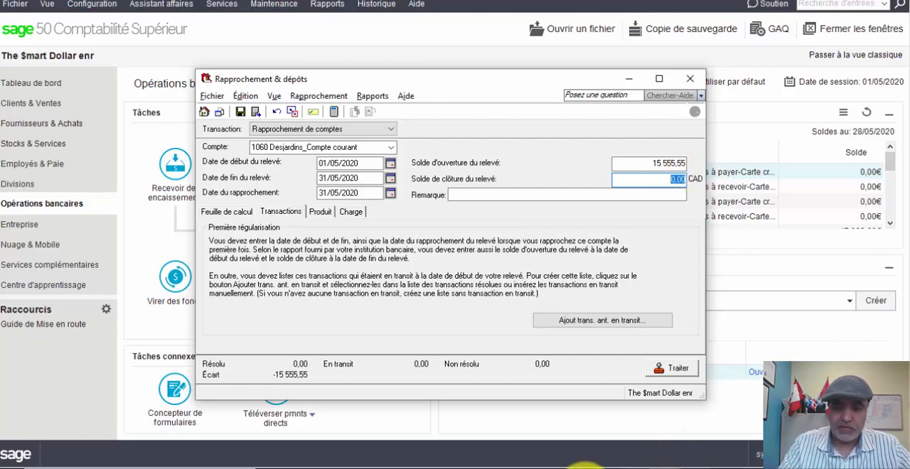
- Switch to Excel and check the Solde au 01/05/2020 on the Desjardins statement
click(502, 464)
scroll(386, 248, up, 5)
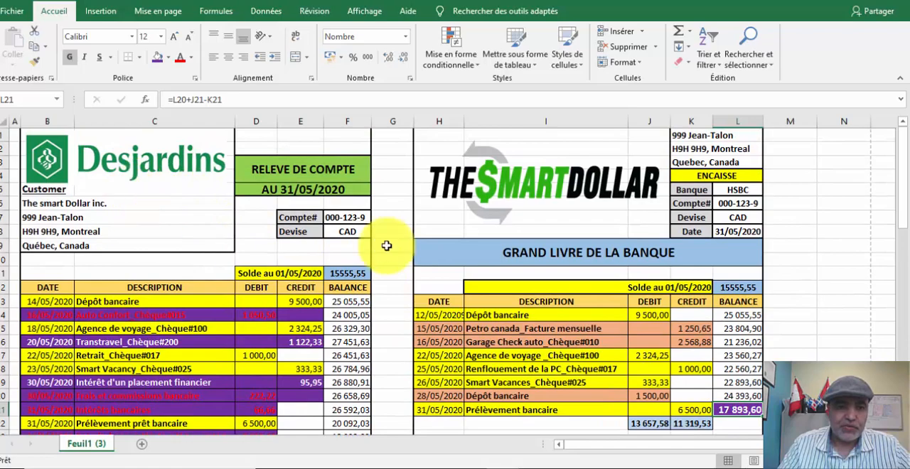
click(338, 275)
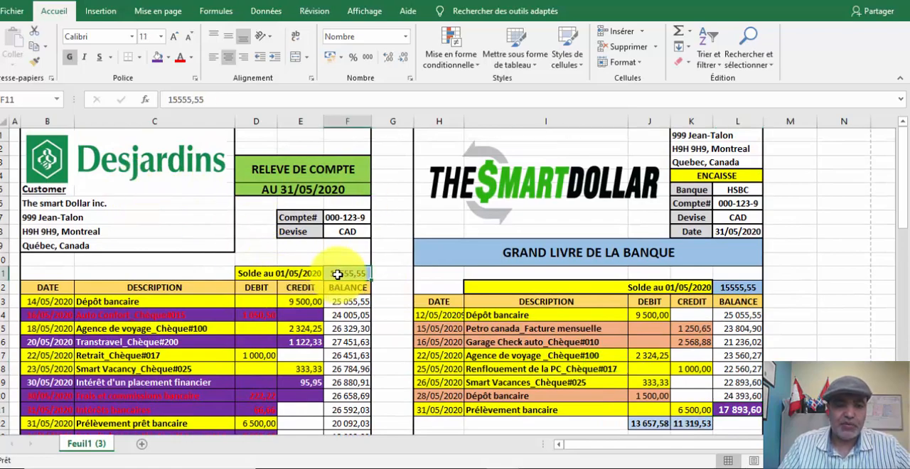
- Check the statement's final balance in Excel, and set the Solde de clôture du relevé to 12 092,03 in Sage 50's maximized reconciliation window
scroll(345, 283, down, 5)
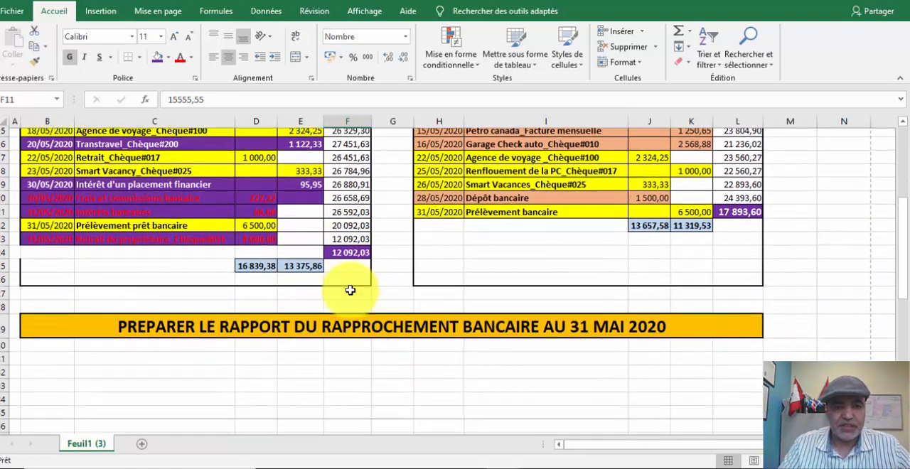
scroll(350, 291, down, 1)
click(348, 244)
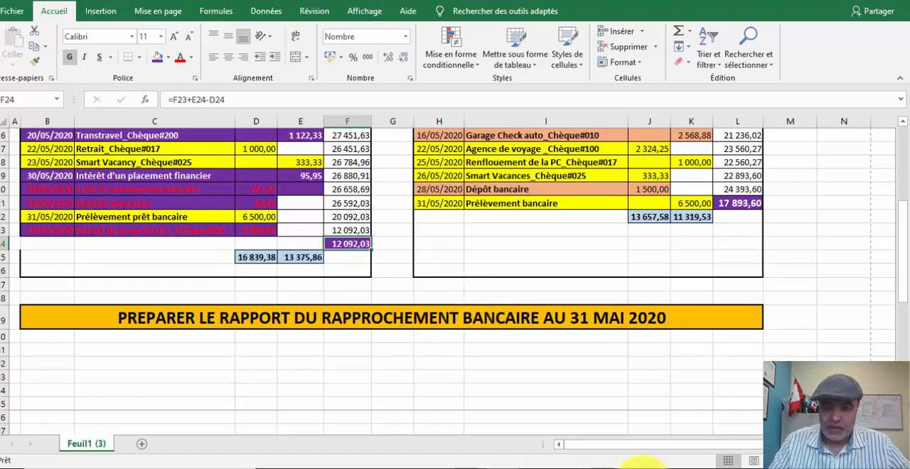
click(666, 468)
click(714, 420)
click(620, 179)
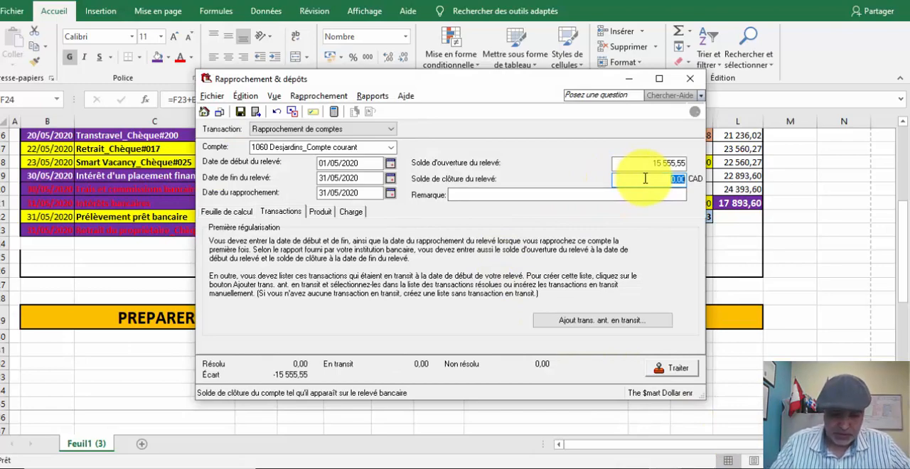
text(12092)
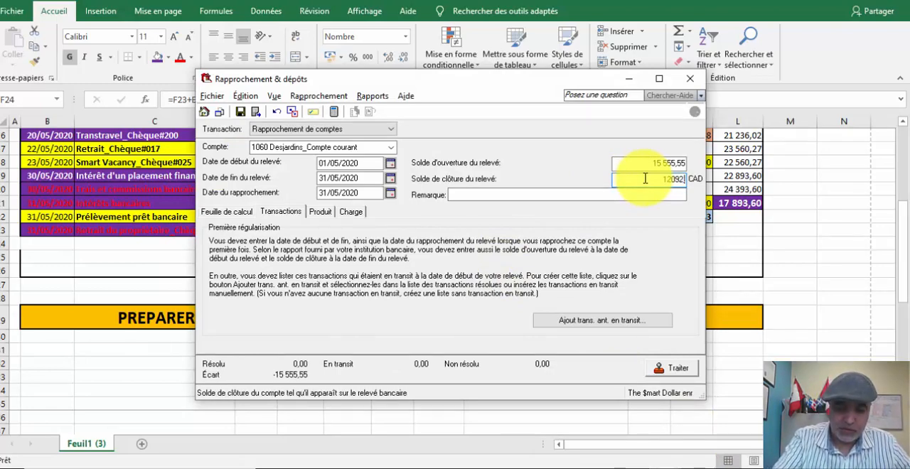
text(,03)
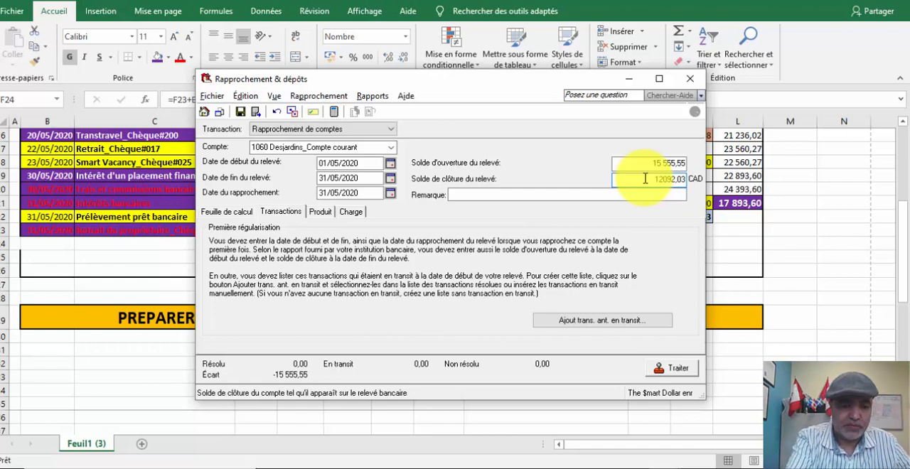
click(659, 78)
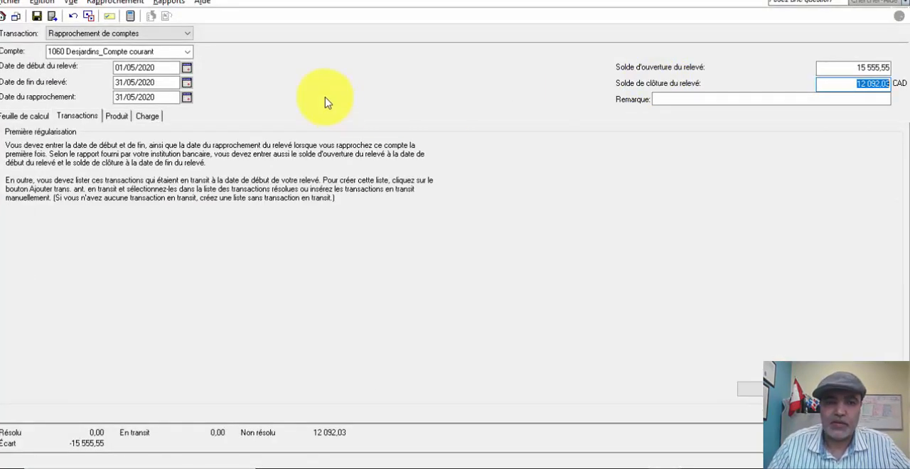
- Check the placement interest on the Excel statement, and enter Relevé bancairz as the source of Sage 50's Intérêts créditeurs income line
click(115, 118)
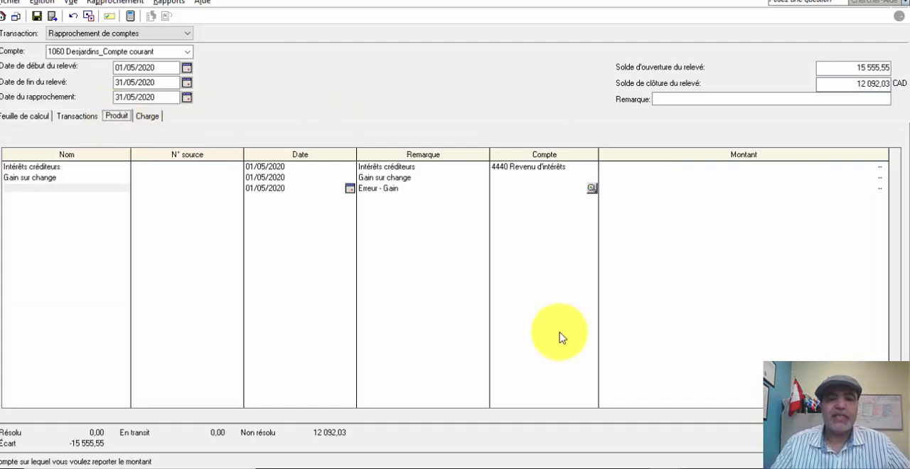
click(513, 468)
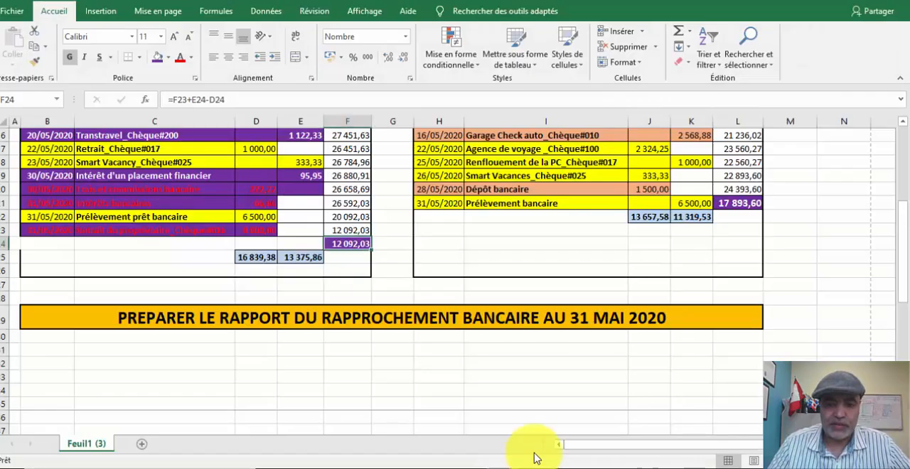
scroll(626, 301, up, 5)
click(295, 387)
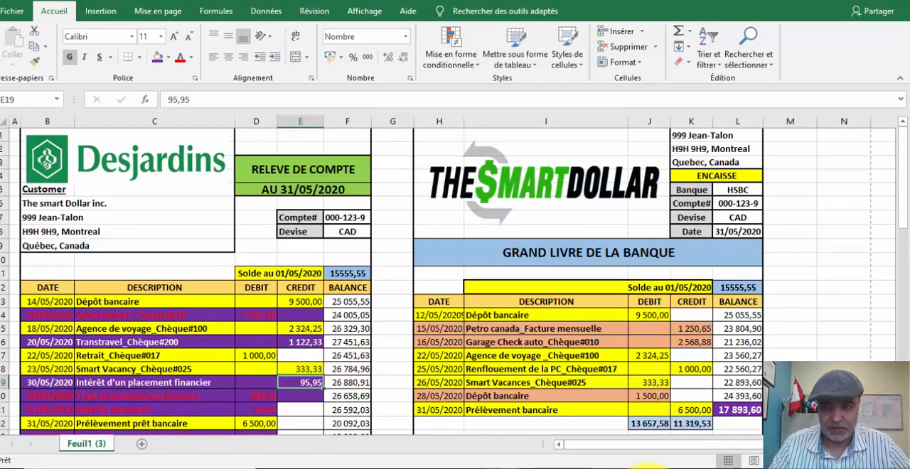
click(702, 442)
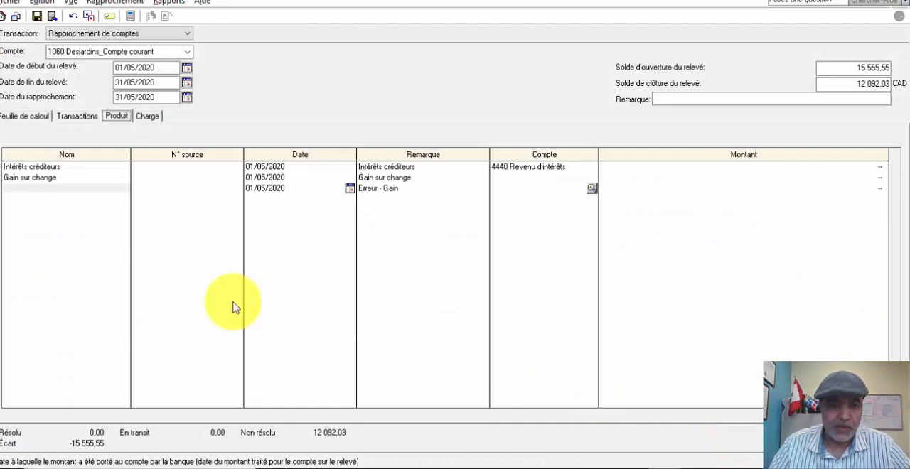
click(181, 167)
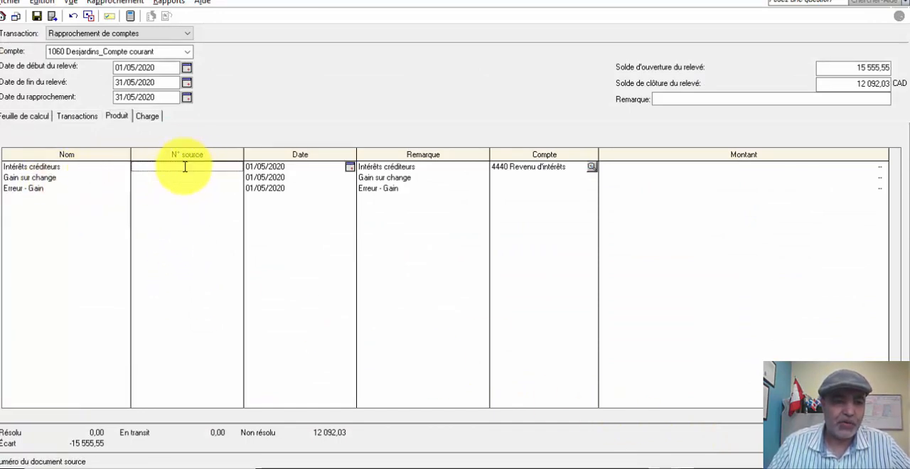
text(R)
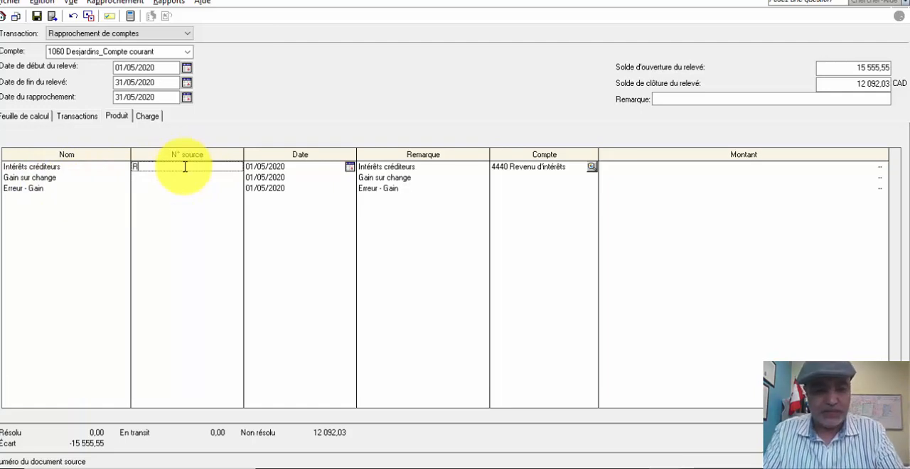
text(elevé b)
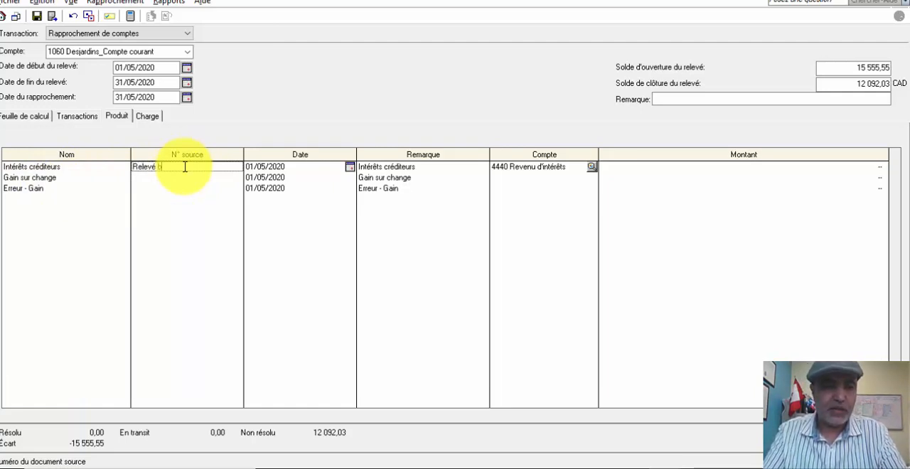
text(ancaire)
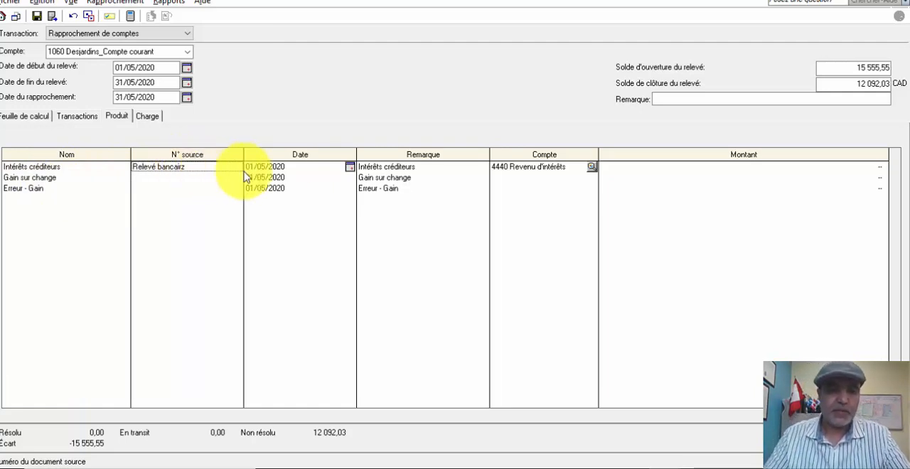
- Check the placement interest's date in Excel, and set the Intérêts créditeurs line's date to 30/05/2020 in Sage 50
click(306, 169)
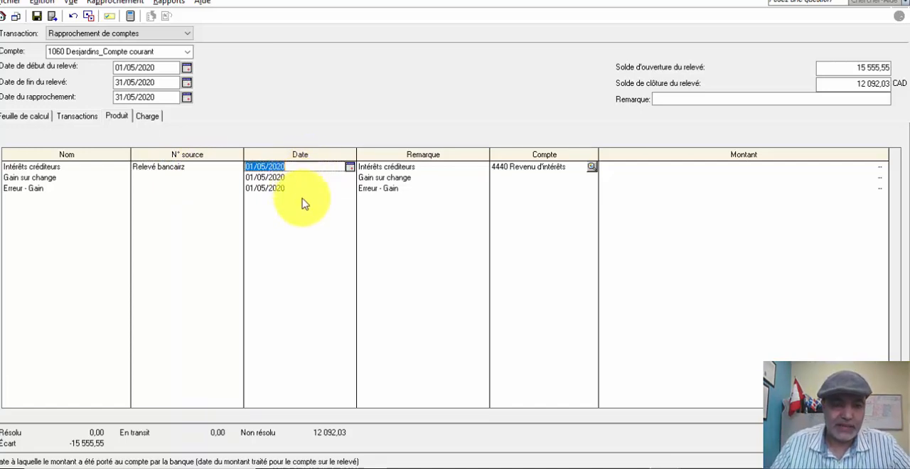
mouse_move(498, 463)
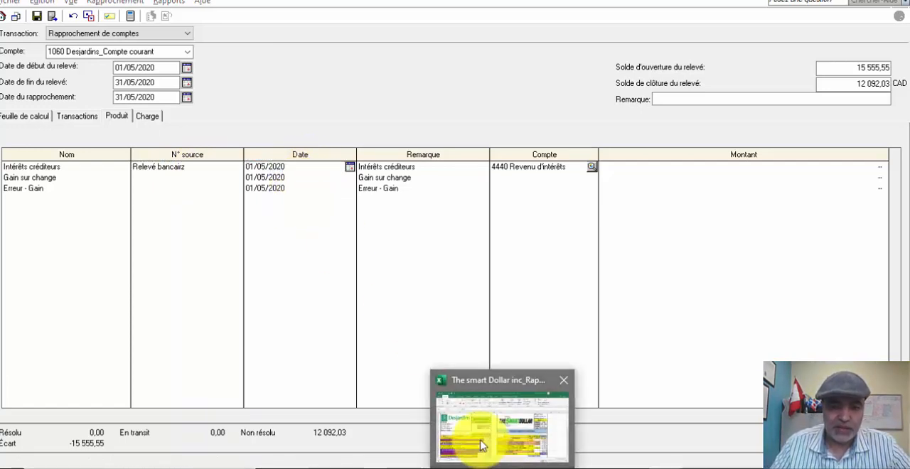
click(451, 446)
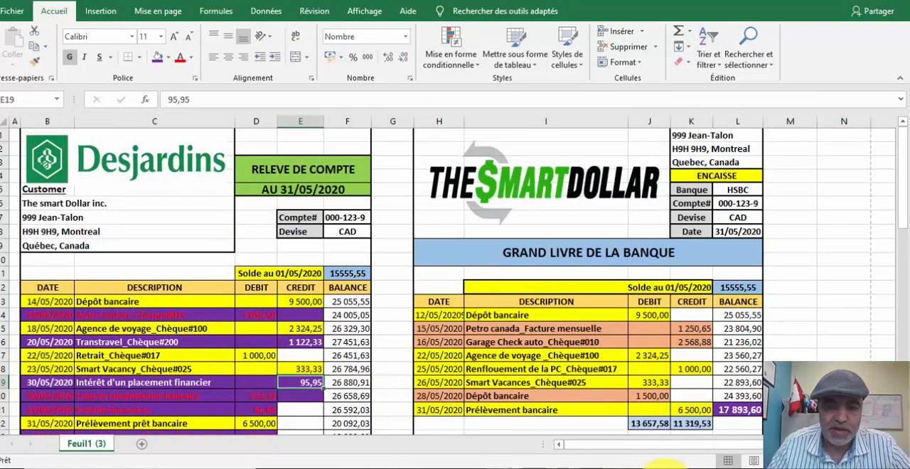
click(665, 468)
click(739, 436)
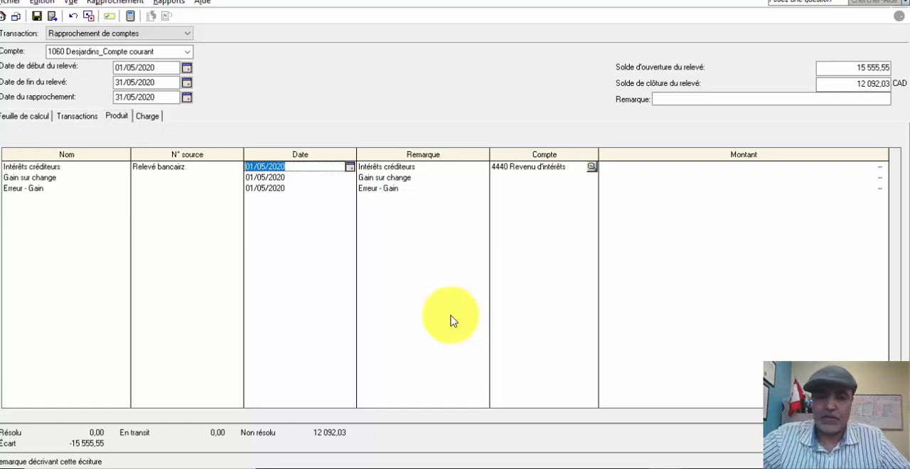
text(30052020)
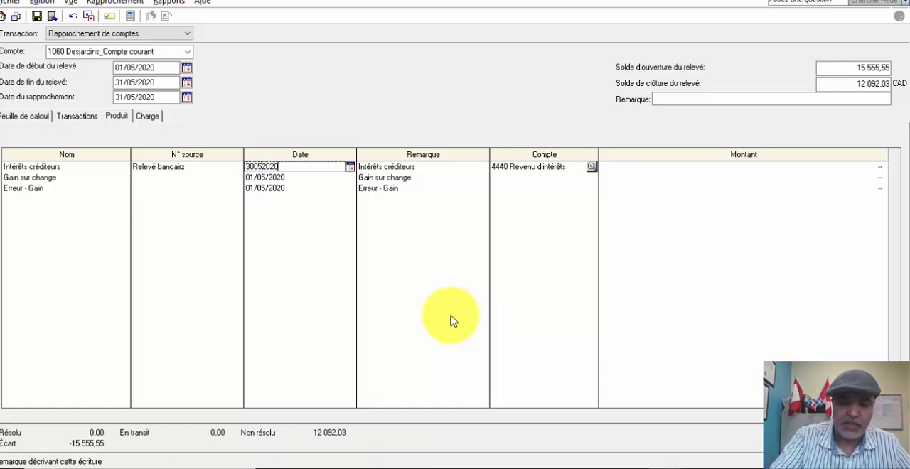
key(Tab)
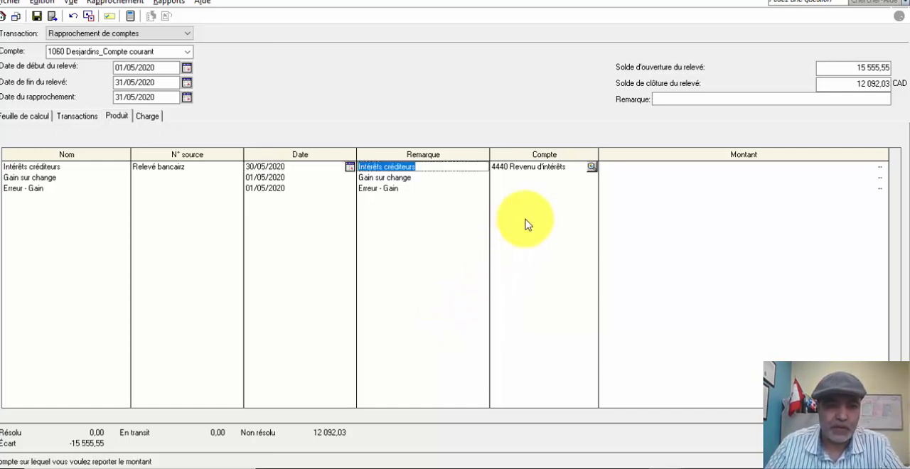
- Keep the remark and account of the Intérêts créditeurs line and set its amount to 95,95
key(Tab)
key(Tab)
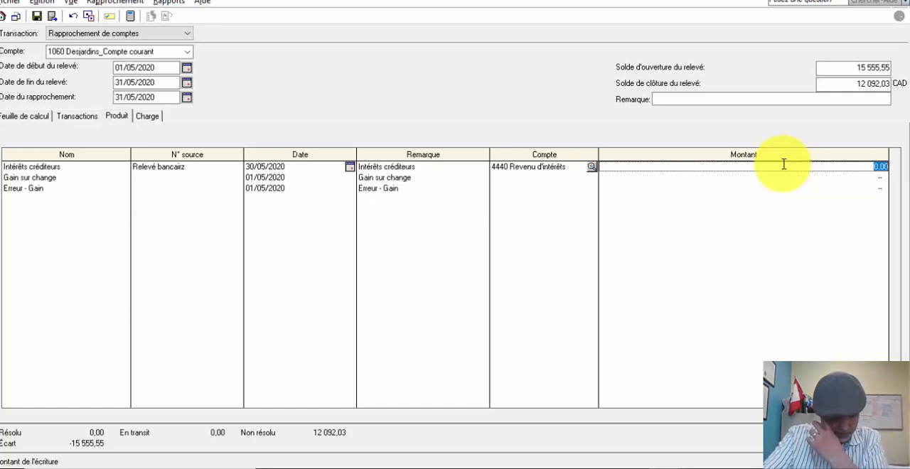
text(95,95)
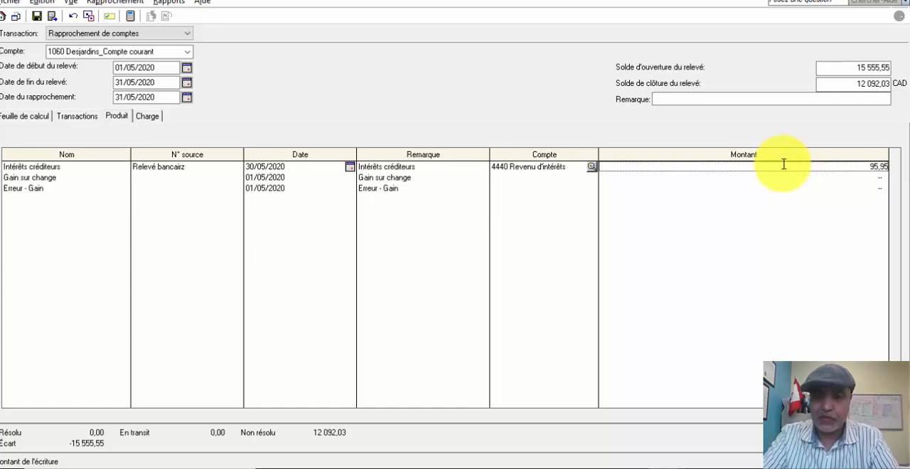
key(Tab)
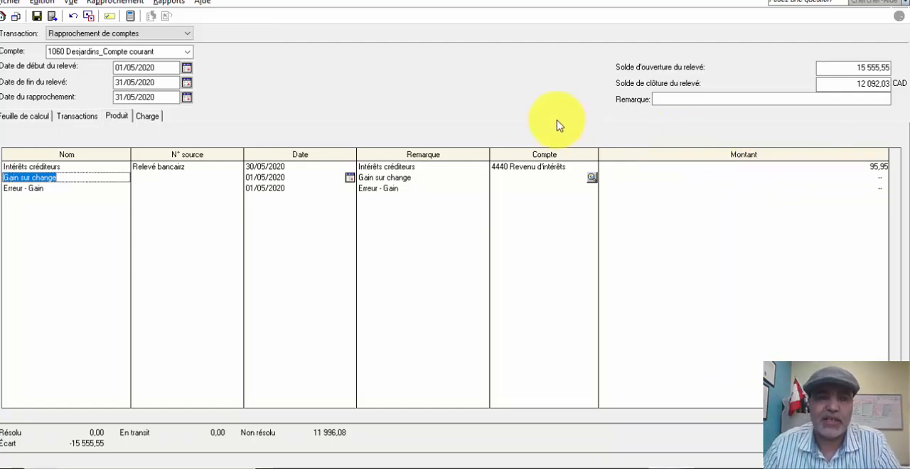
- In the reconciliation's charges, give the Frais bancaires line the source Relevé bancaire and the date 30/05/2020
click(148, 120)
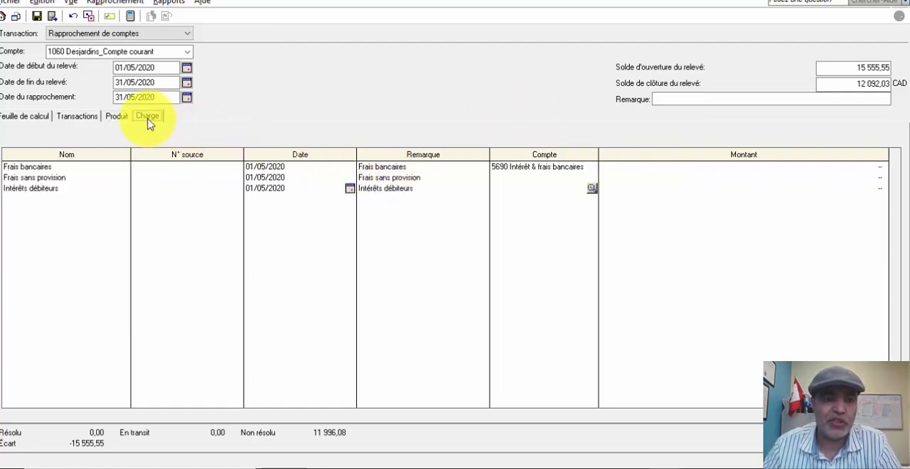
click(27, 166)
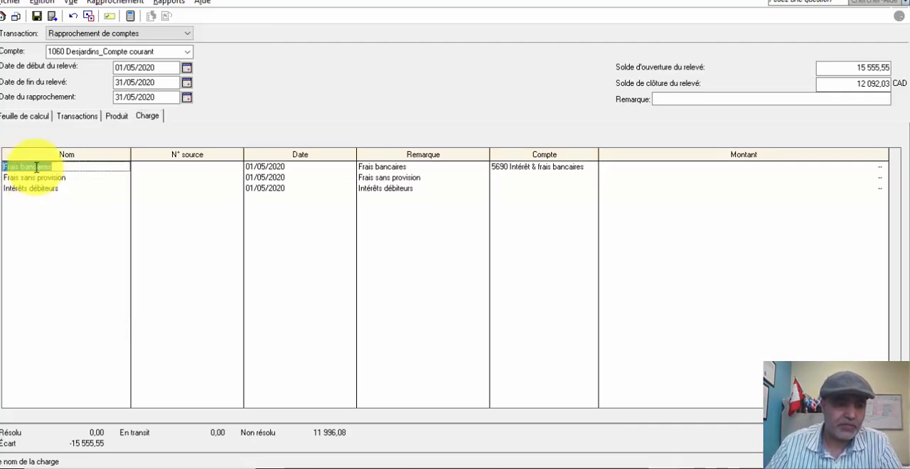
click(152, 167)
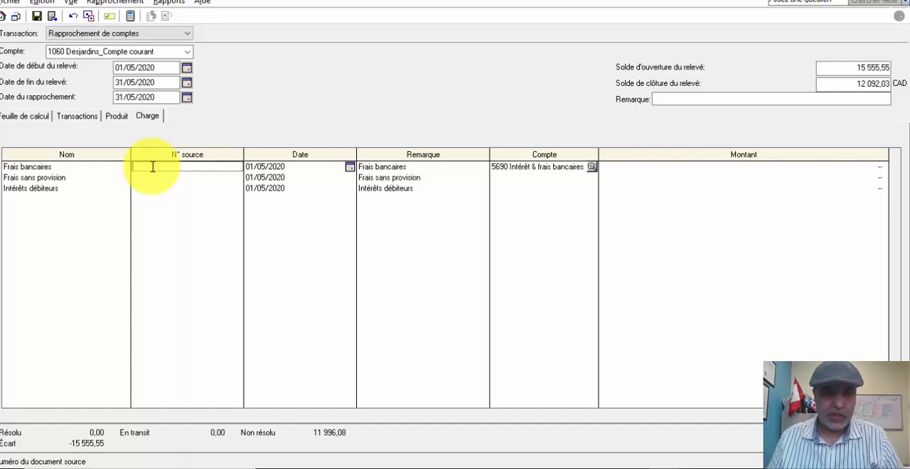
text(Rel)
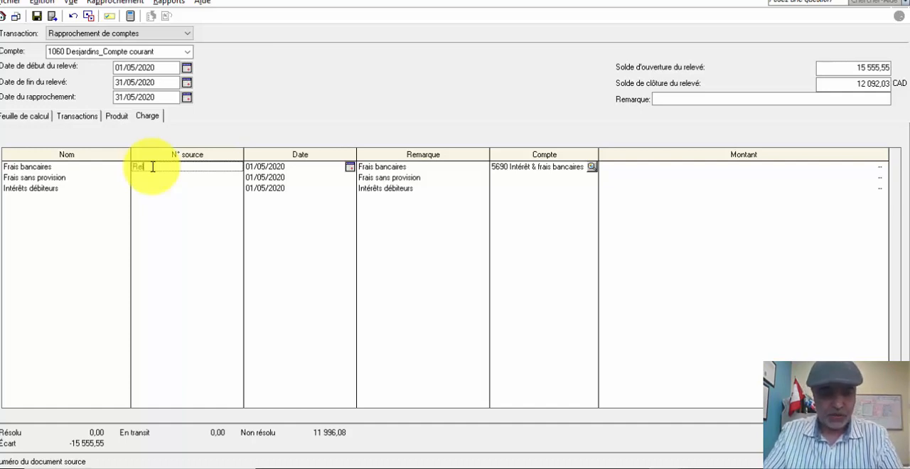
text(evé bancaire)
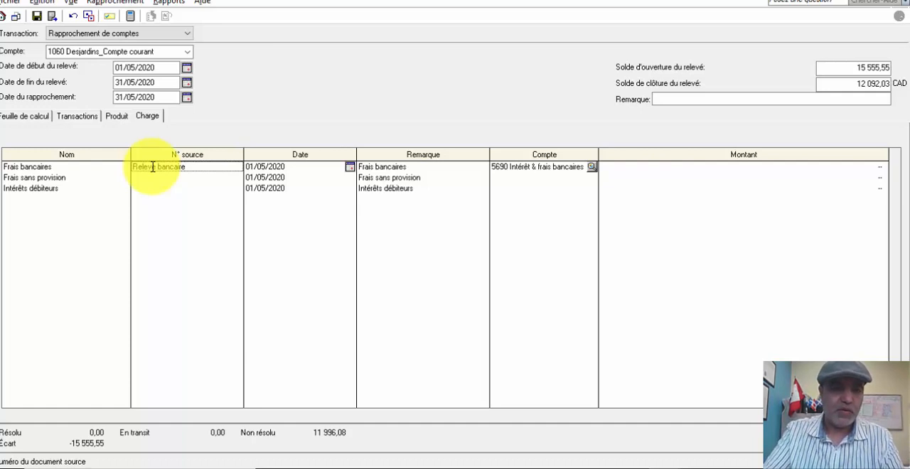
key(Tab)
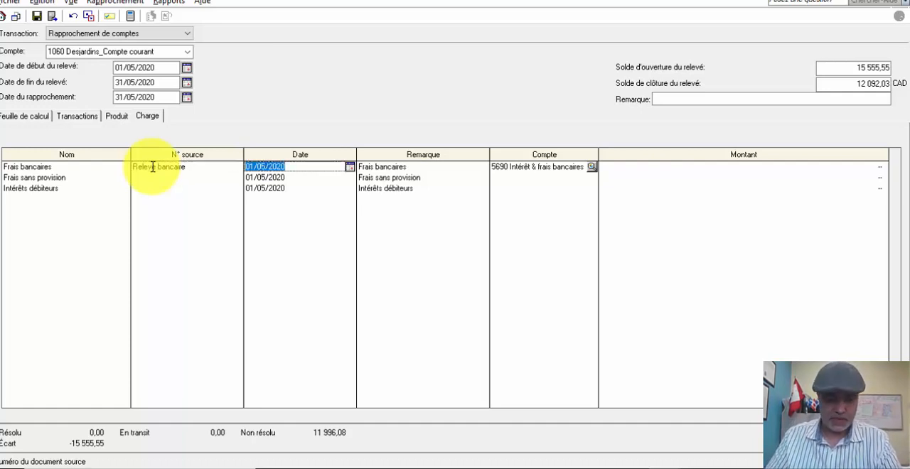
text(30052020)
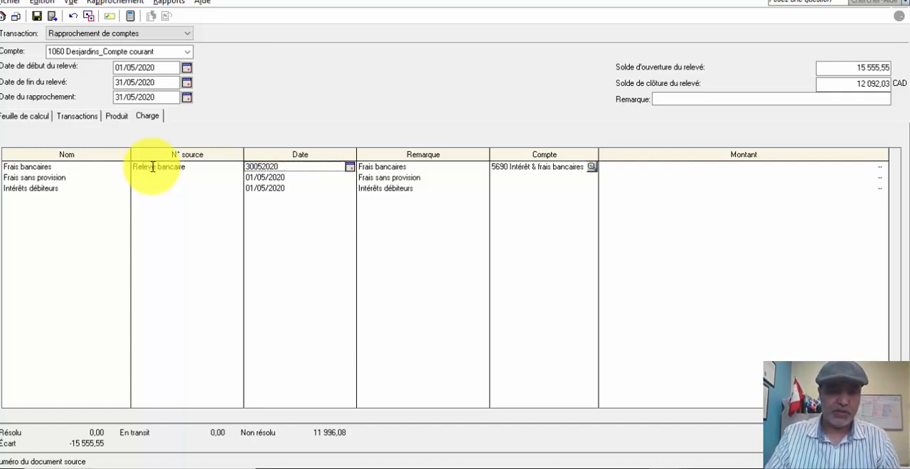
key(Tab)
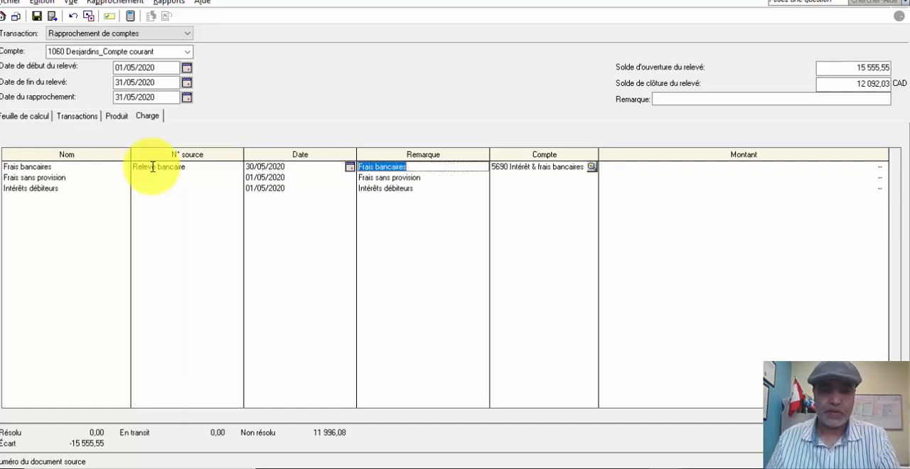
- Keep account 5690 Intérêt & frais bancaires on the Frais bancaires line and set its amount to 66,66
key(Tab)
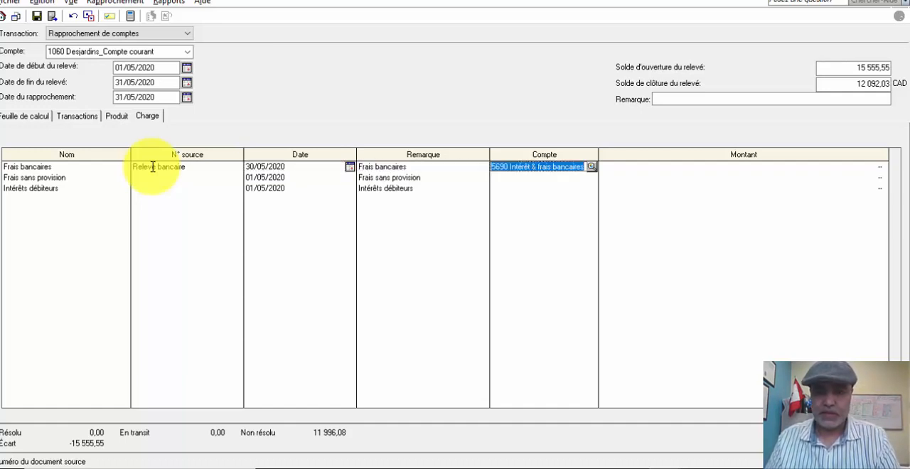
key(Tab)
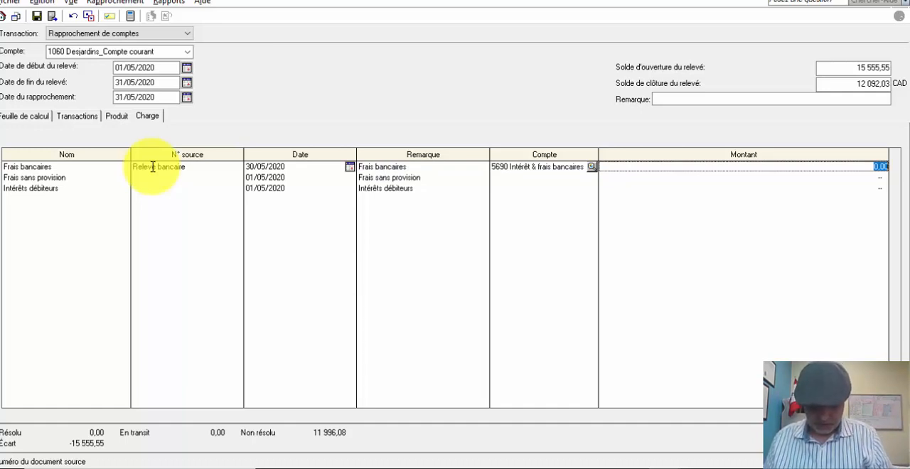
text(66)
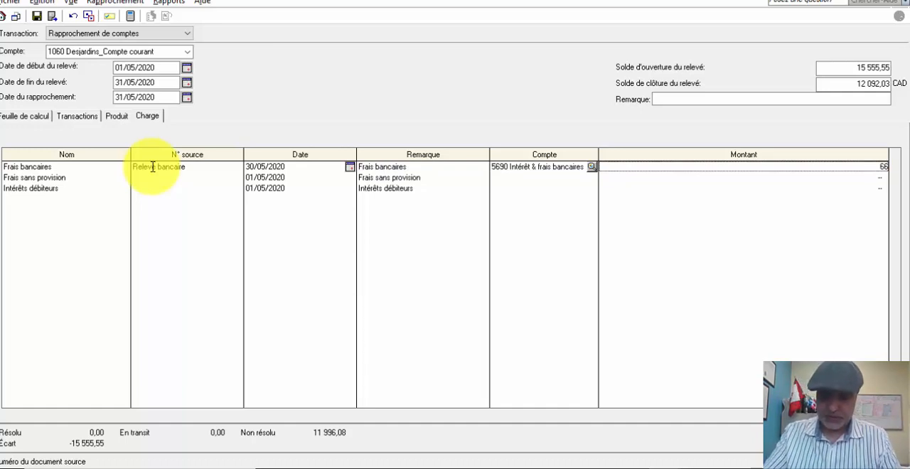
text(,66)
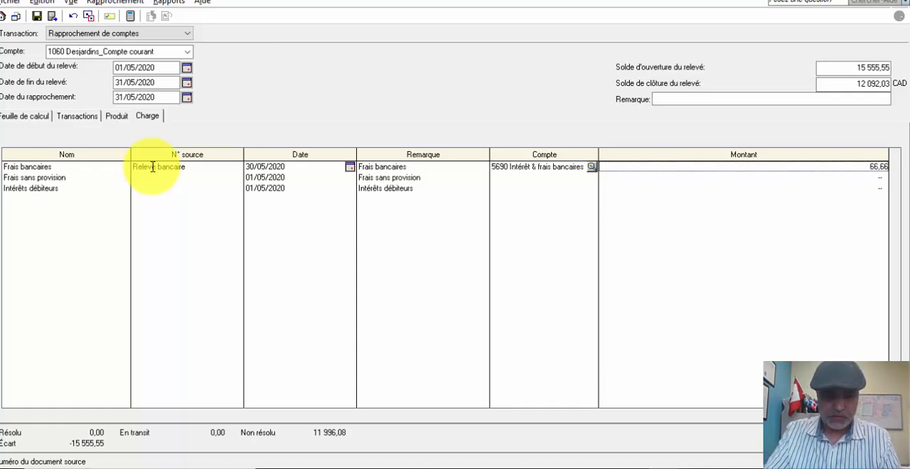
- Rename the Frais sans provision charge line as Frais bancaires and give it the source Relevé bancaire
key(Tab)
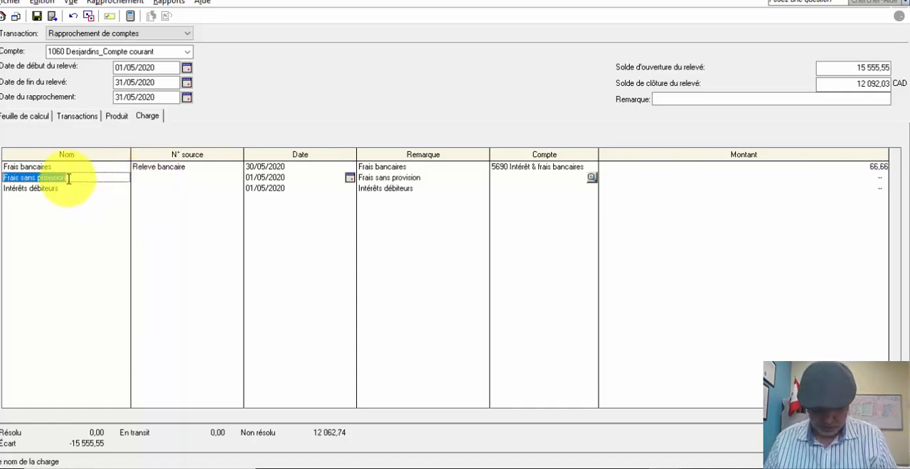
text(Fr)
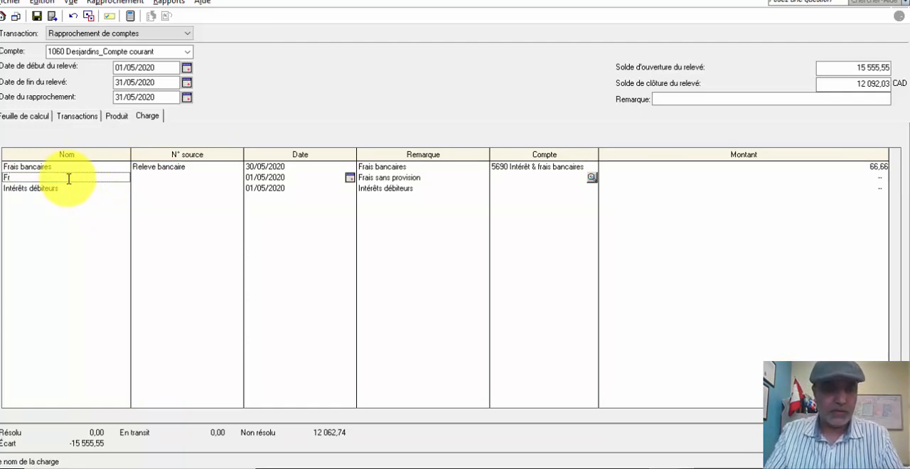
text(ais bancaires)
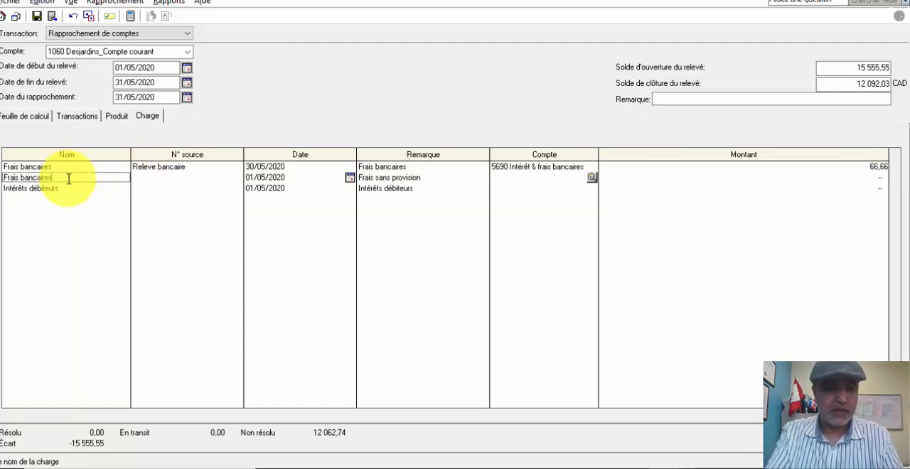
key(Tab)
text(Reelve)
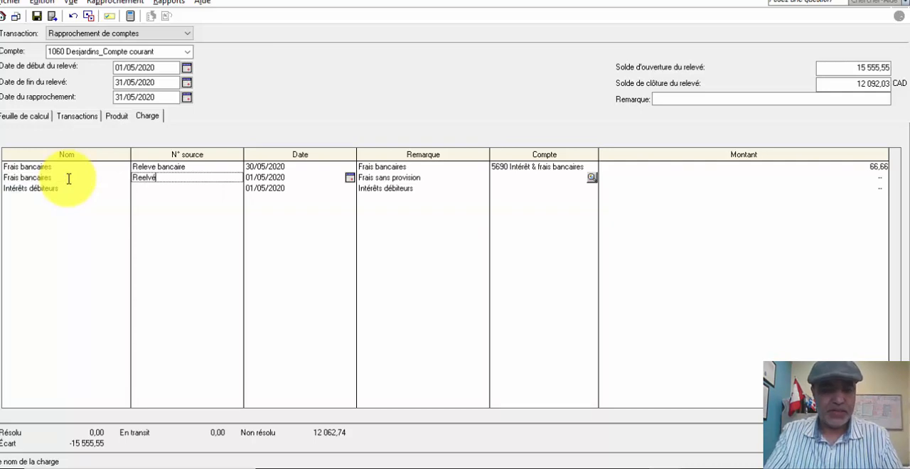
key(BackSpace)
key(BackSpace)
key(BackSpace)
key(BackSpace)
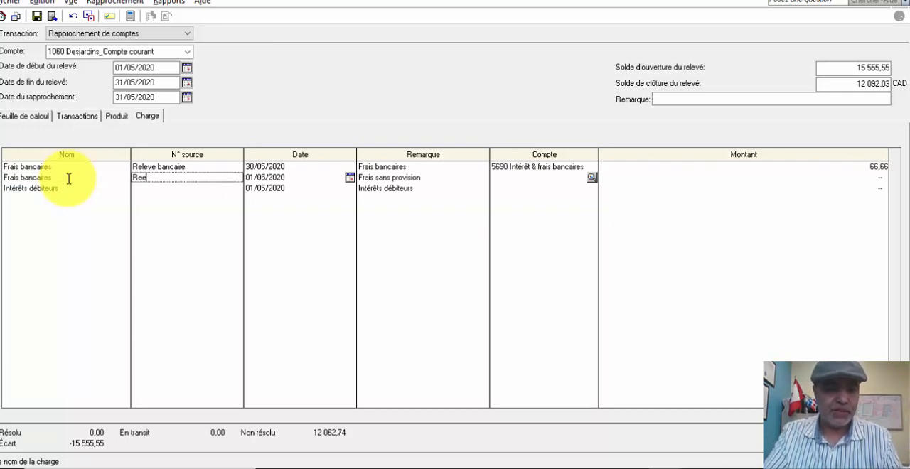
text(levé )
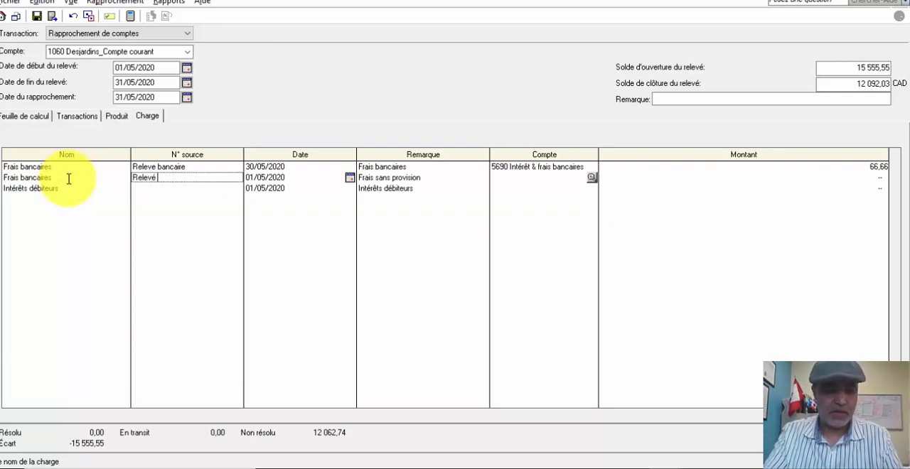
text(bancaire)
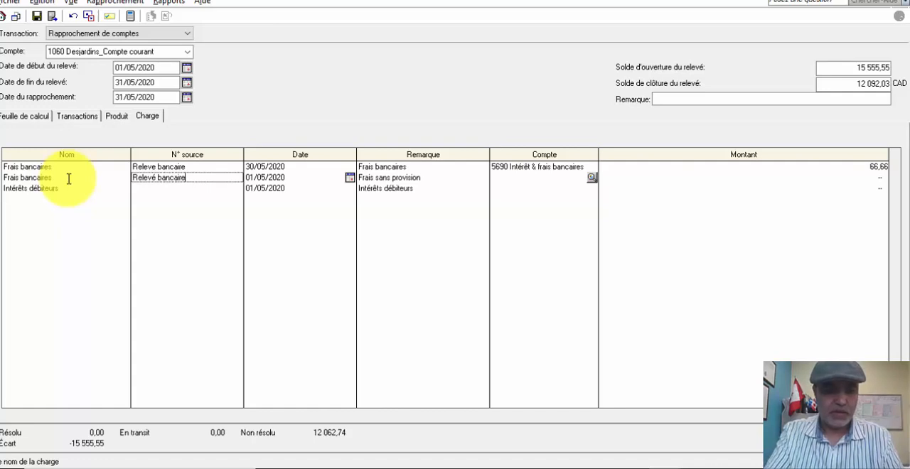
- Set the second Frais bancaires line's date to 30/05/2020, keep its remark, and assign account 5690 Intérêt & frais bancaires
key(Tab)
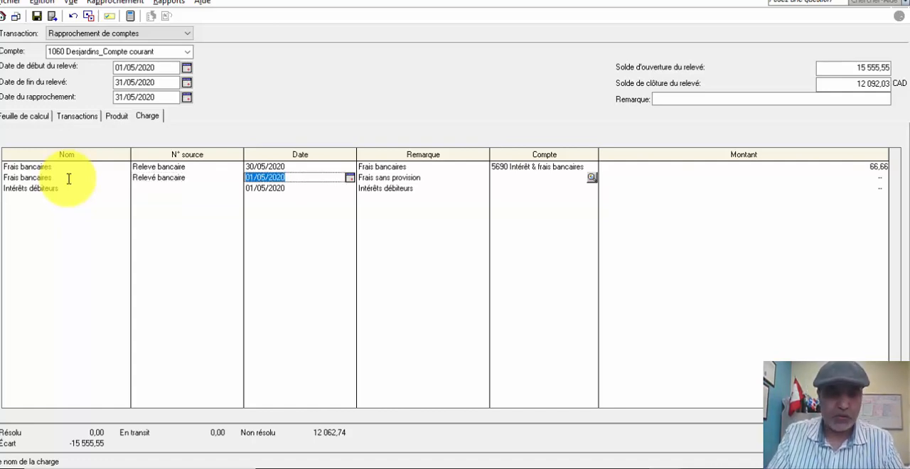
text(30)
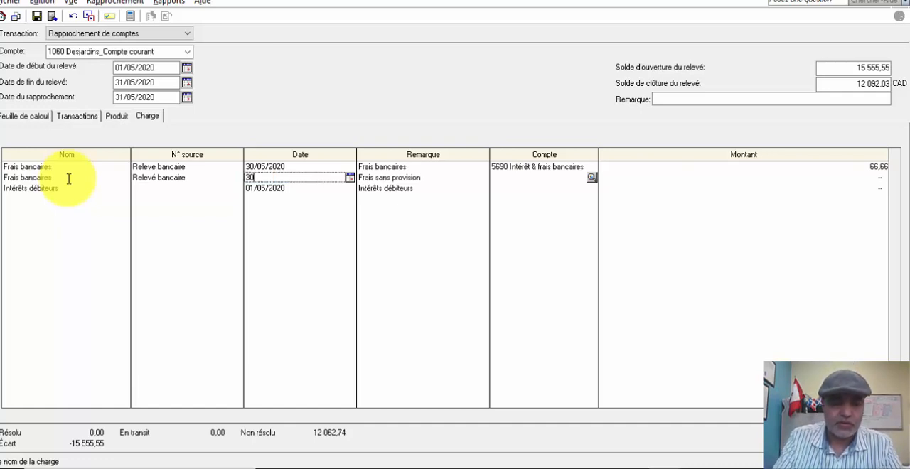
text(/05/2020)
key(Tab)
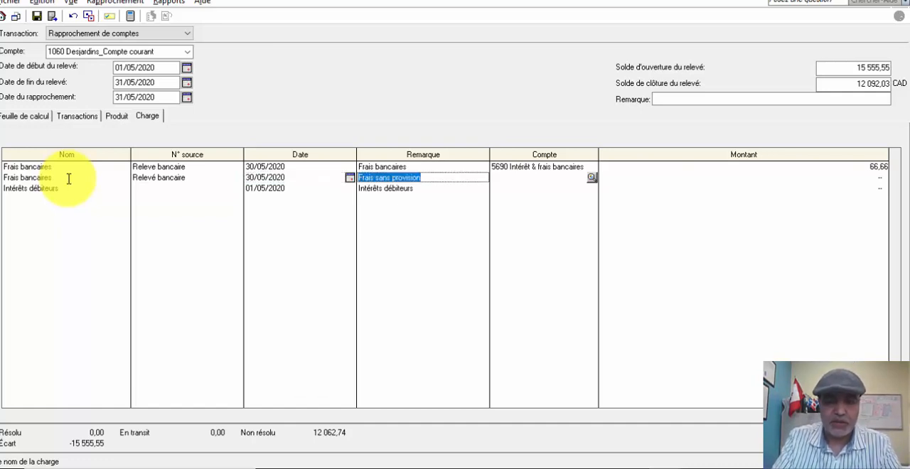
key(Tab)
text(5690)
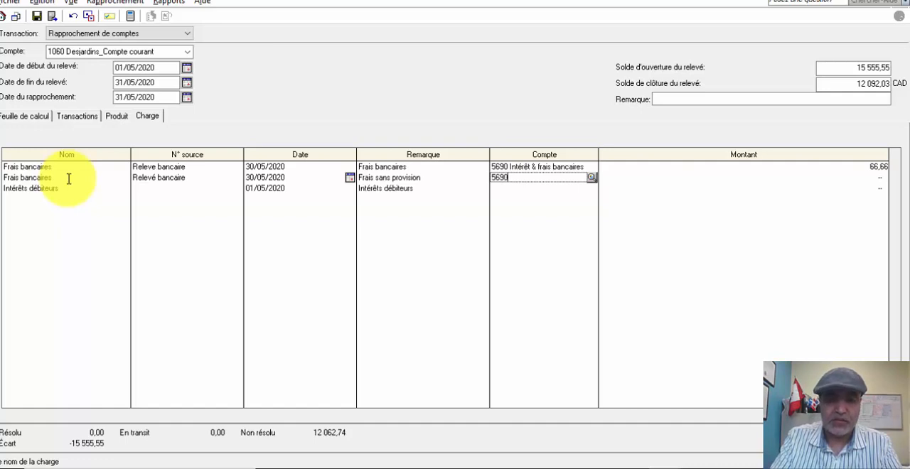
- Set the amount of the second Frais bancaires line to 222,22
key(Tab)
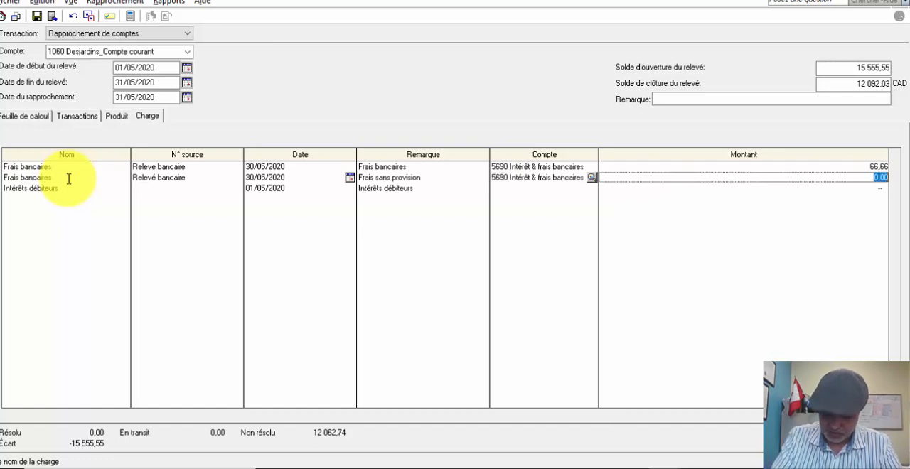
text(222,22)
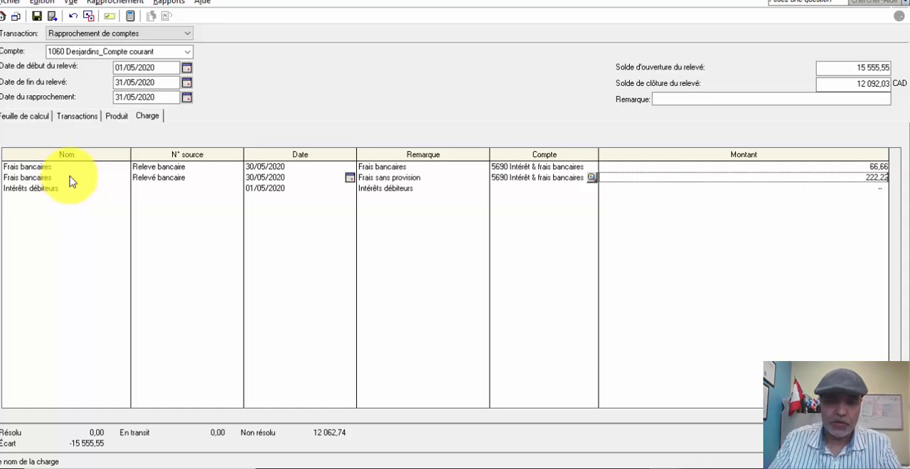
key(Tab)
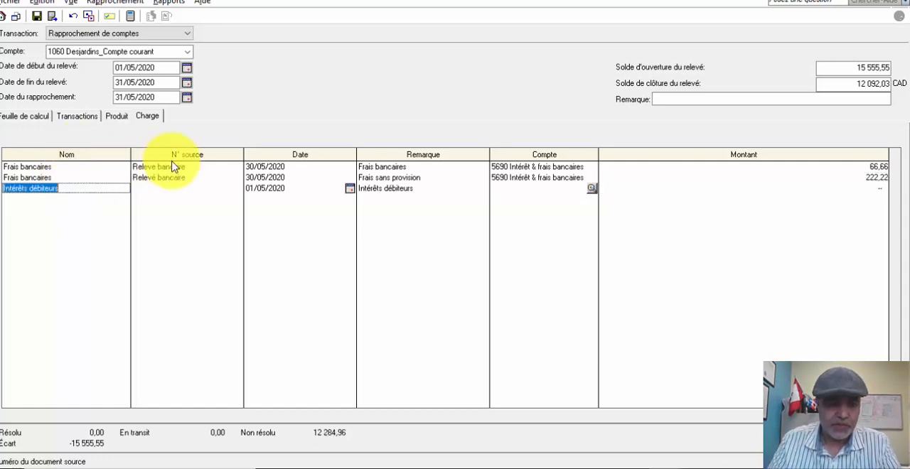
- Change the date of the first Frais bancaires line, the one for 66,66, to 31/05/2020
click(258, 167)
click(257, 167)
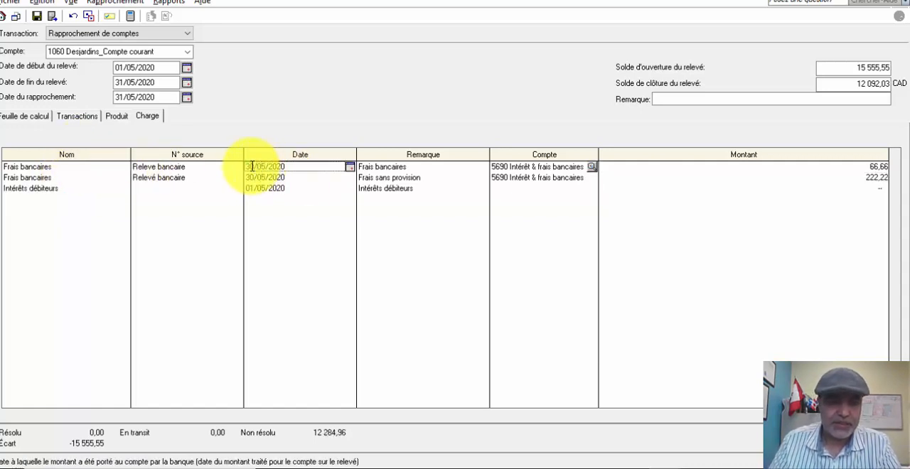
click(254, 168)
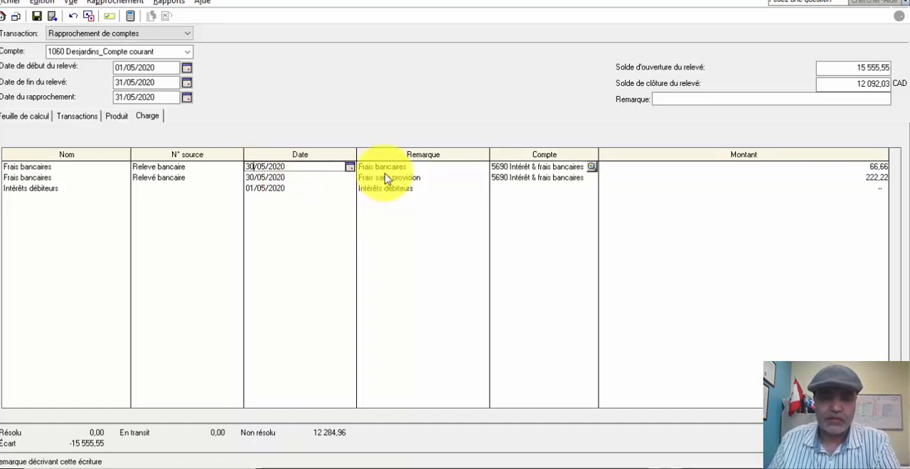
key(BackSpace)
text(1)
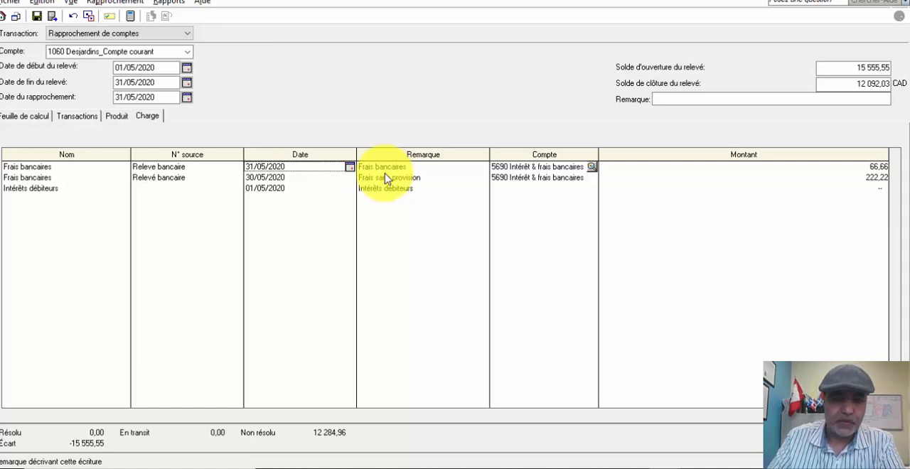
key(Tab)
- Rename the Intérêts débiteurs charge line as Entretien et réparation
click(45, 188)
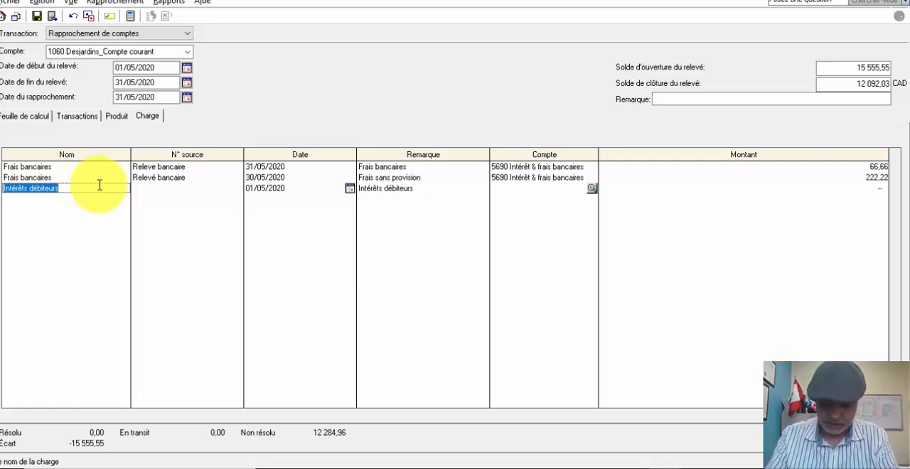
text(E)
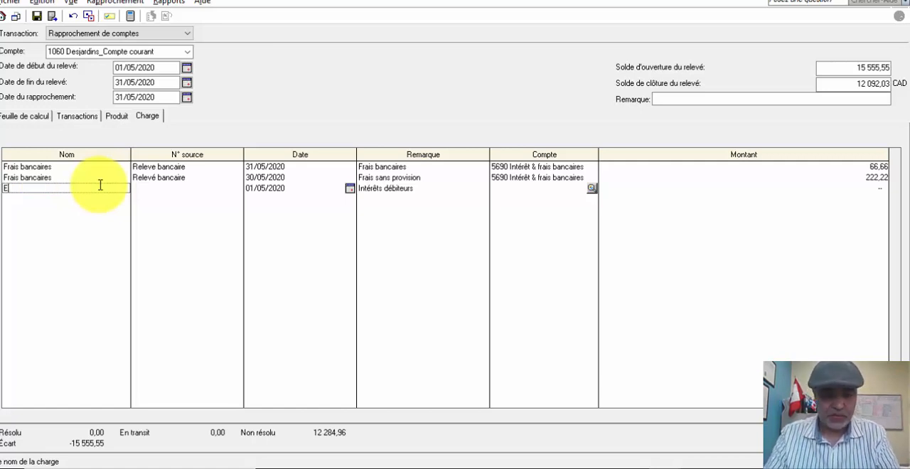
text(ntretein)
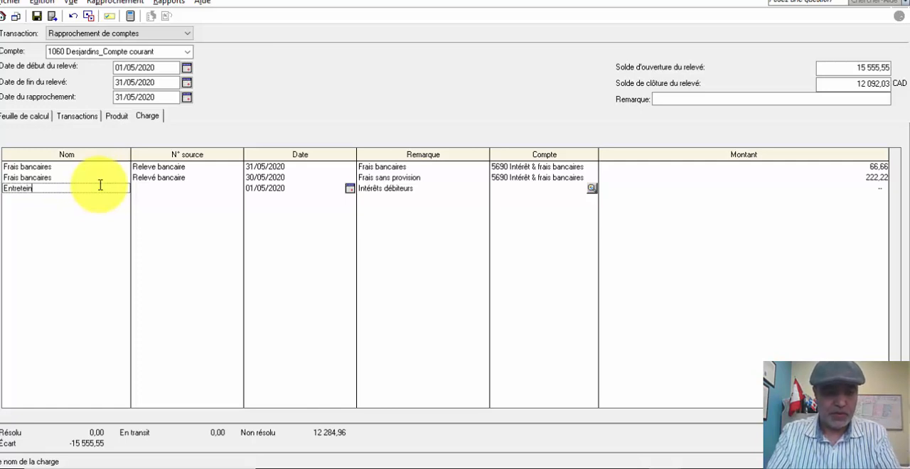
key(BackSpace)
key(BackSpace)
key(BackSpace)
key(BackSpace)
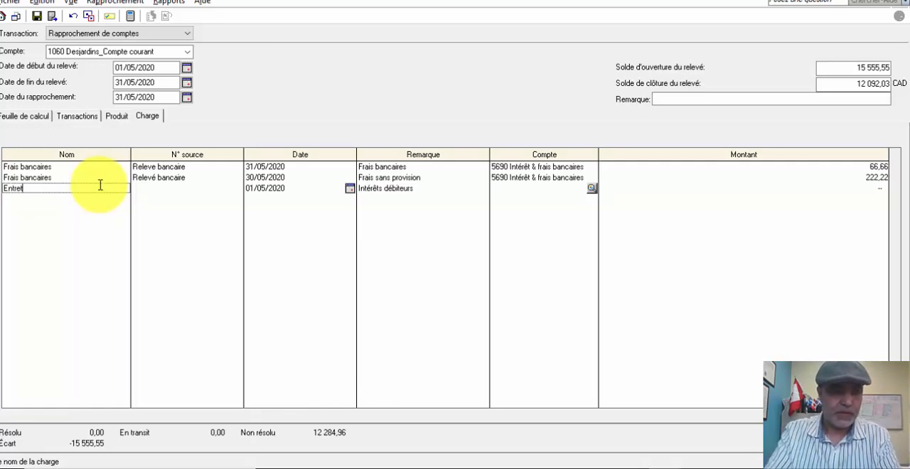
text(tien)
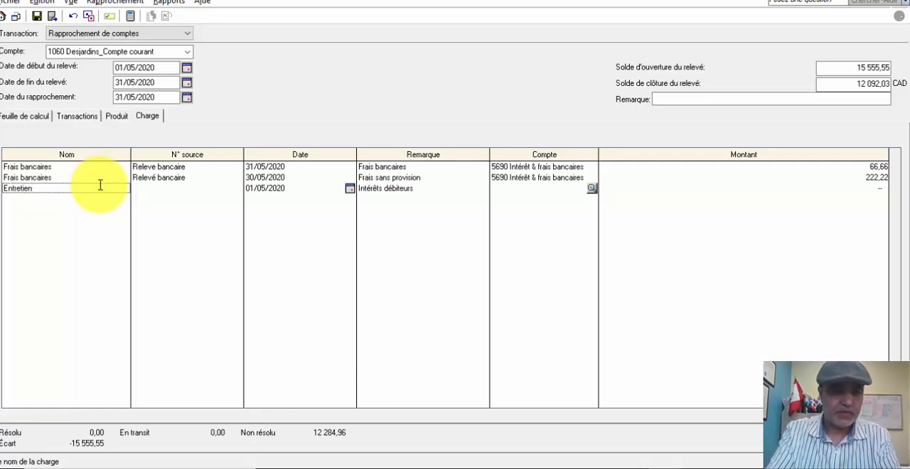
text( en)
key(BackSpace)
text(t)
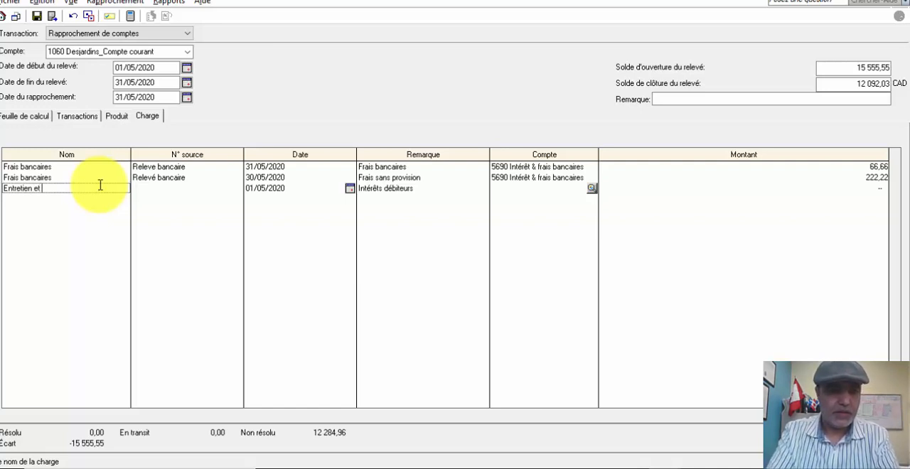
text( réparation)
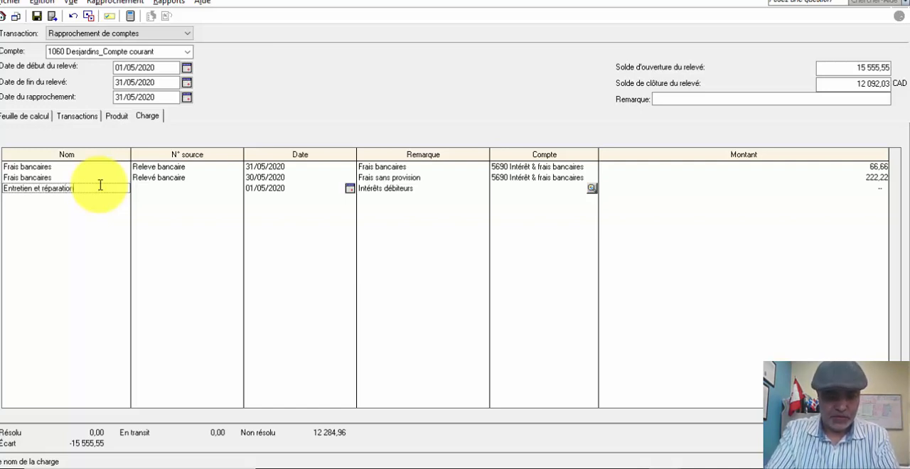
- Give the Entretien et réparation line the source Chèque#015 and the date 16/05/2020
key(Tab)
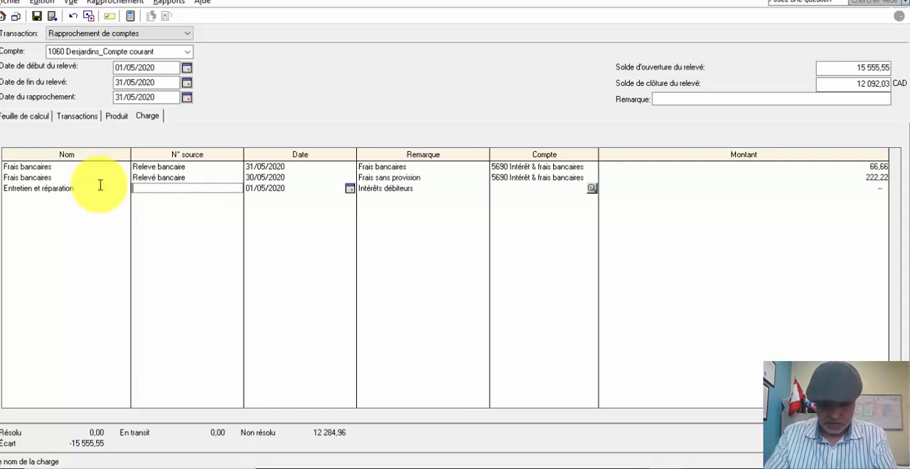
text(Chèq)
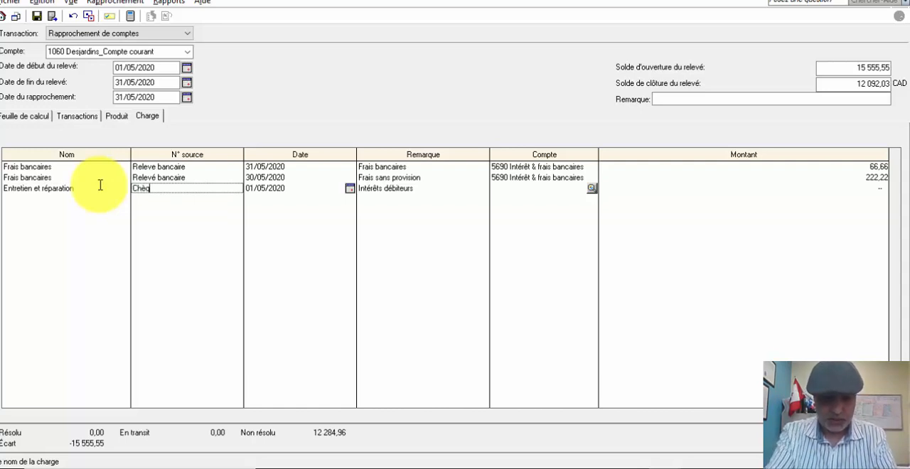
text(ue#)
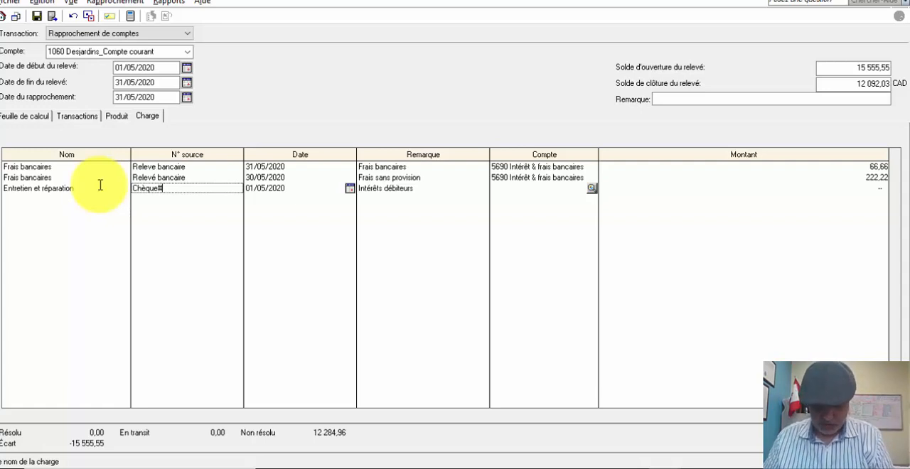
text(015)
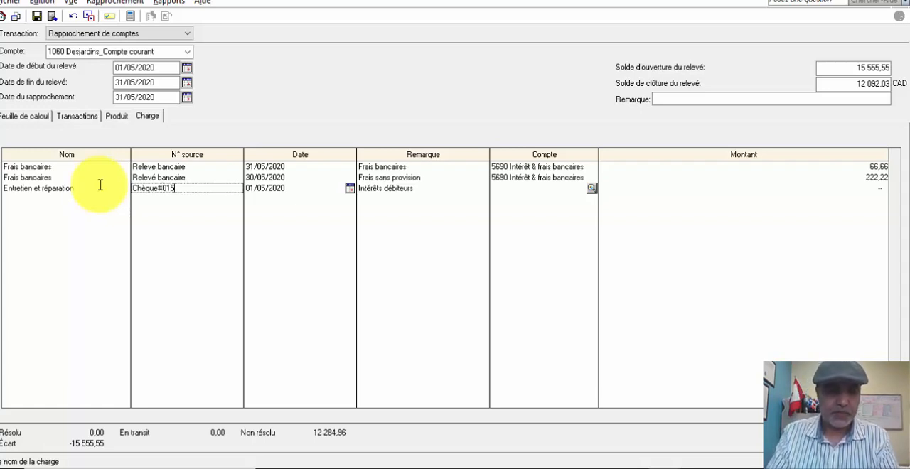
key(Tab)
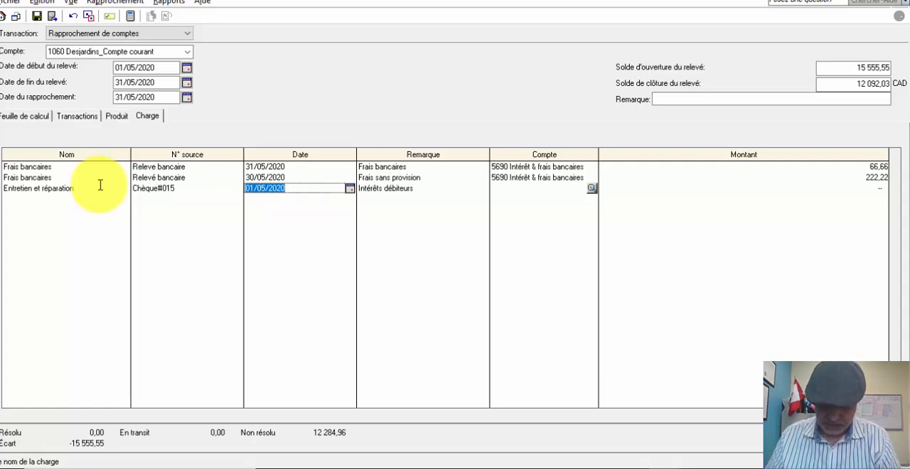
text(16052020)
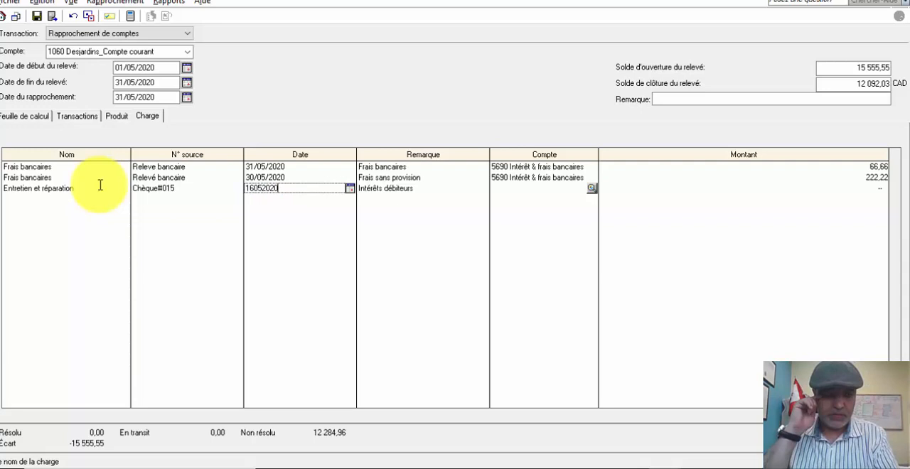
key(Tab)
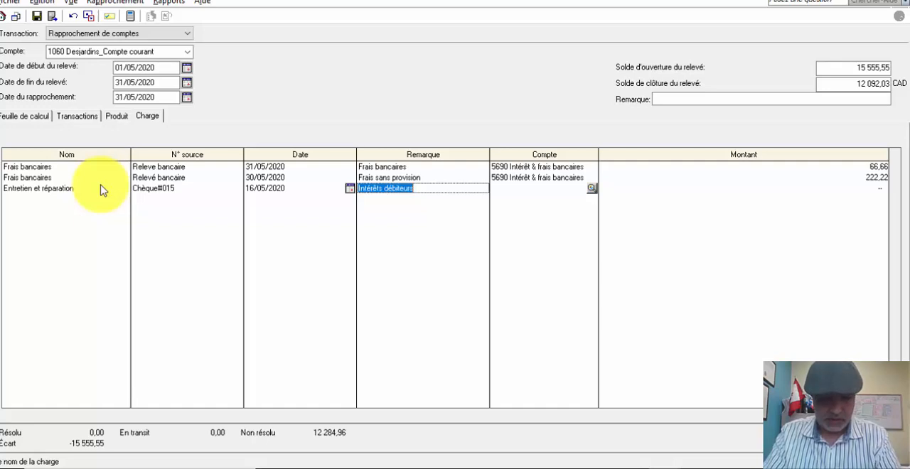
- Replace the remark of the Entretien et réparation line with Auto Confort
text(R)
key(BackSpace)
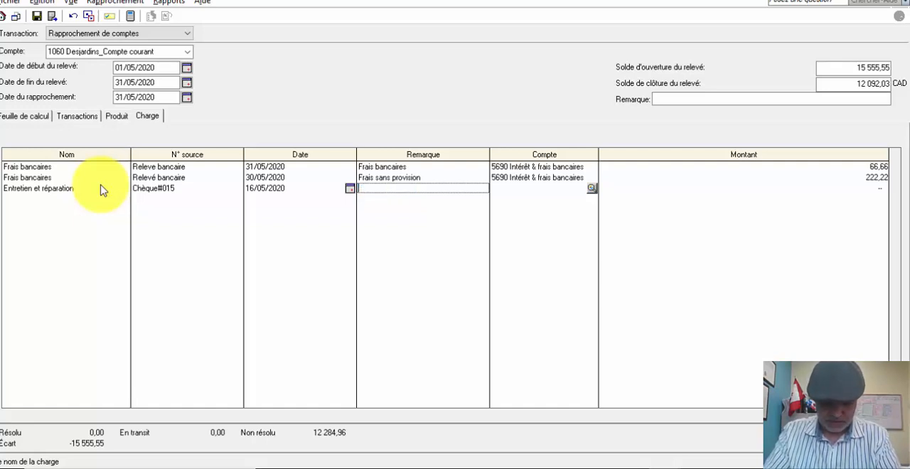
text(Auto)
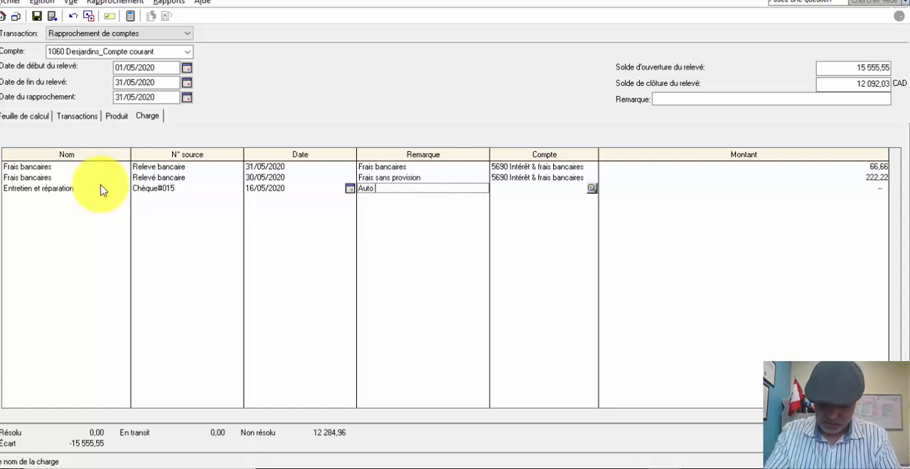
text( Confort)
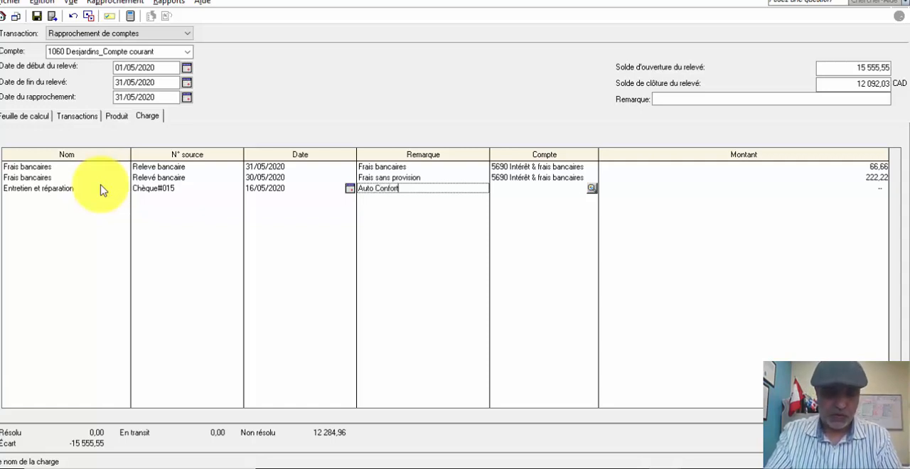
key(Tab)
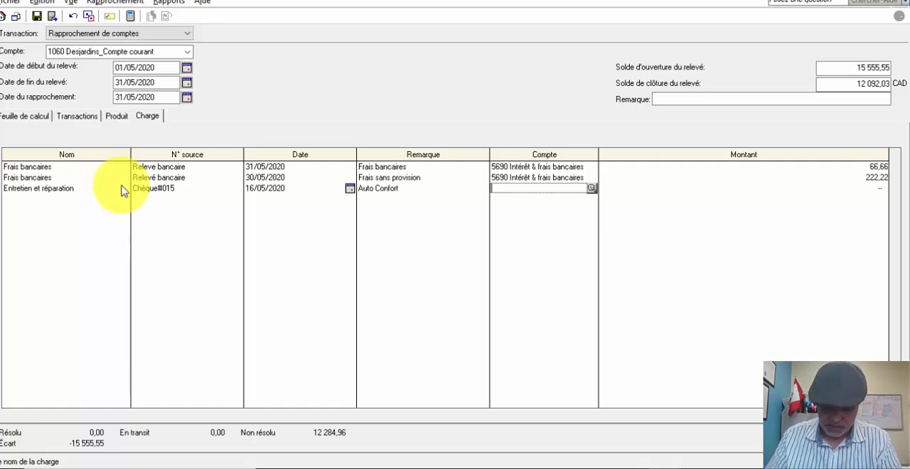
- Assign account 5765 Réparations & entretien and the amount 1 050,50 to the Entretien et réparation charge line
text(5765)
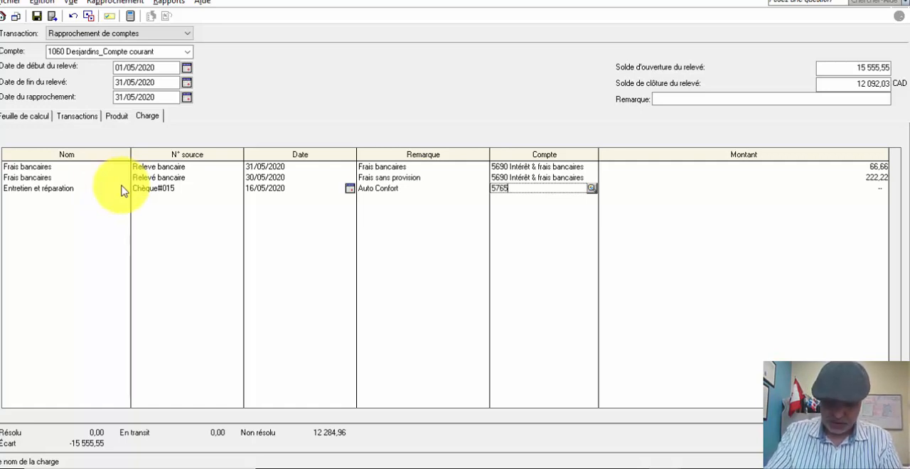
key(Tab)
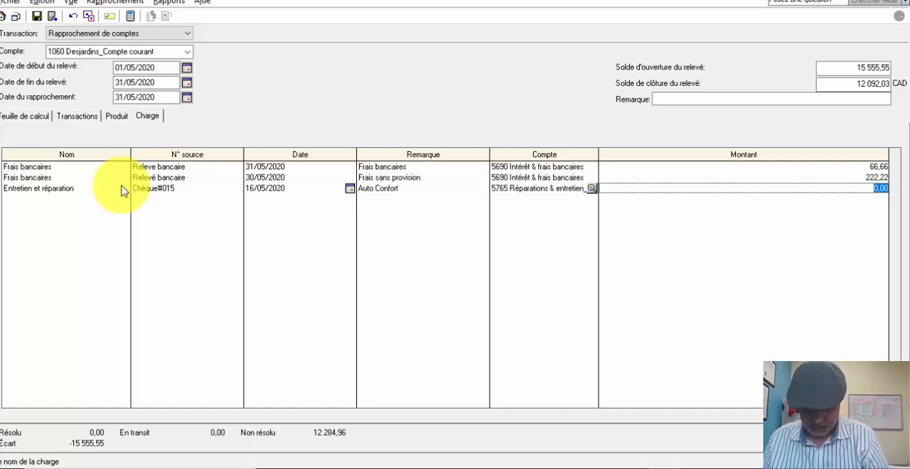
text(1050)
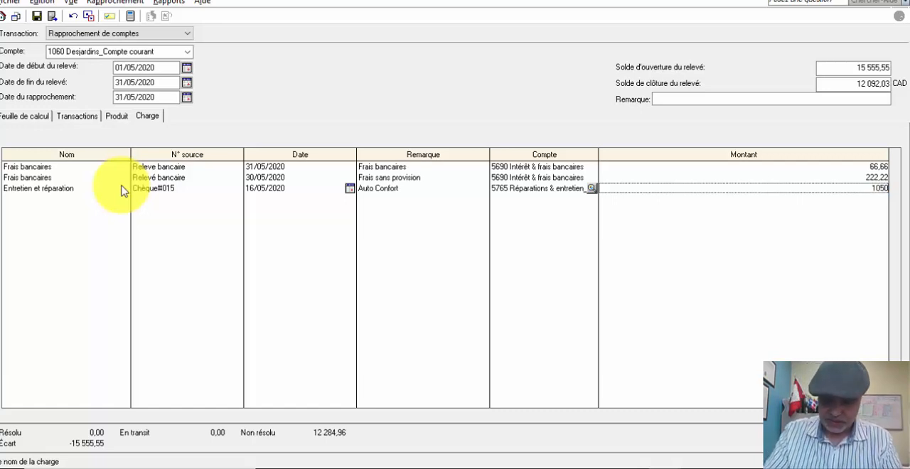
key(BackSpace)
text(0,50)
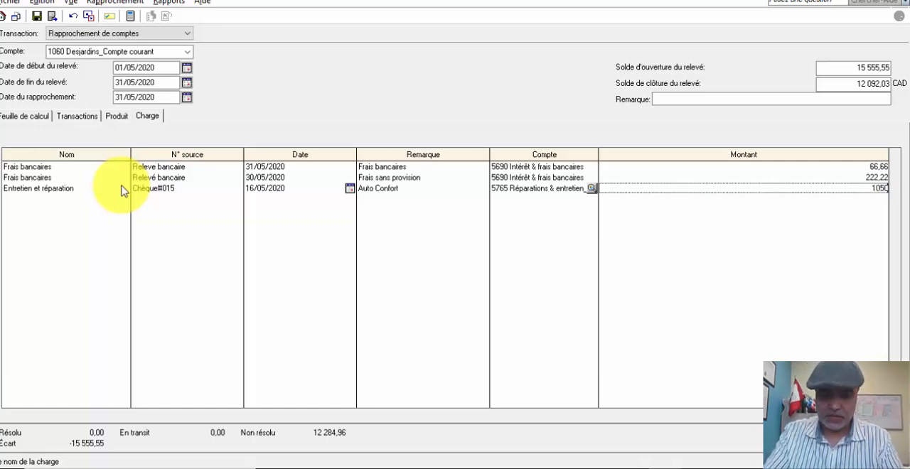
key(Tab)
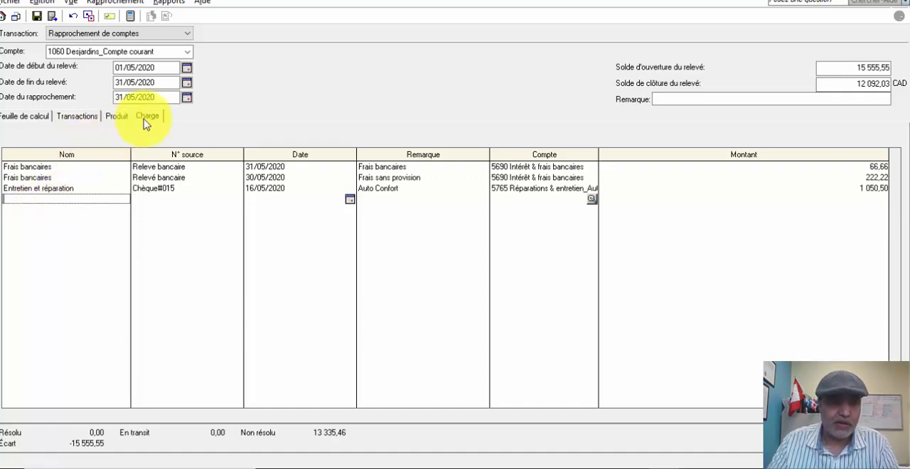
- Review the income and charge entries recorded for the reconciliation
click(117, 117)
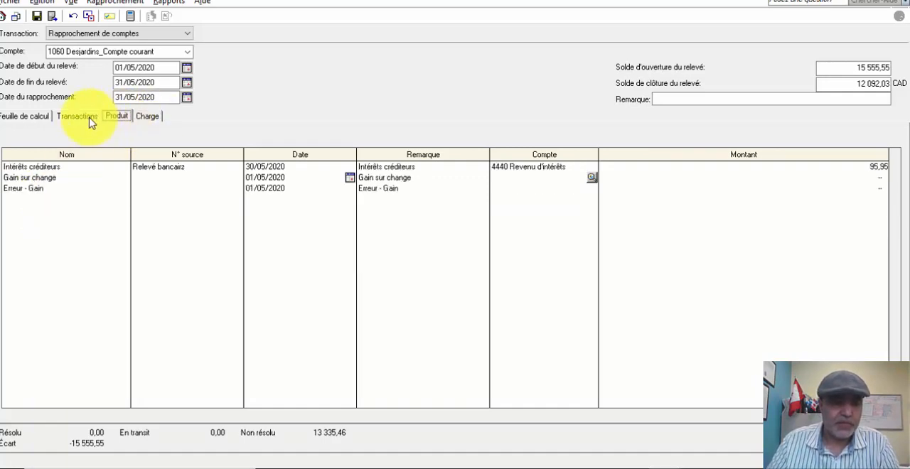
click(89, 119)
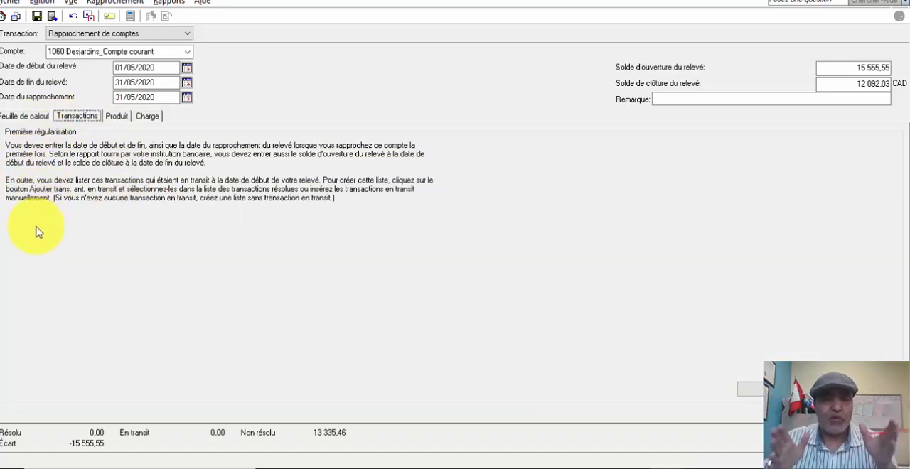
click(117, 118)
click(148, 116)
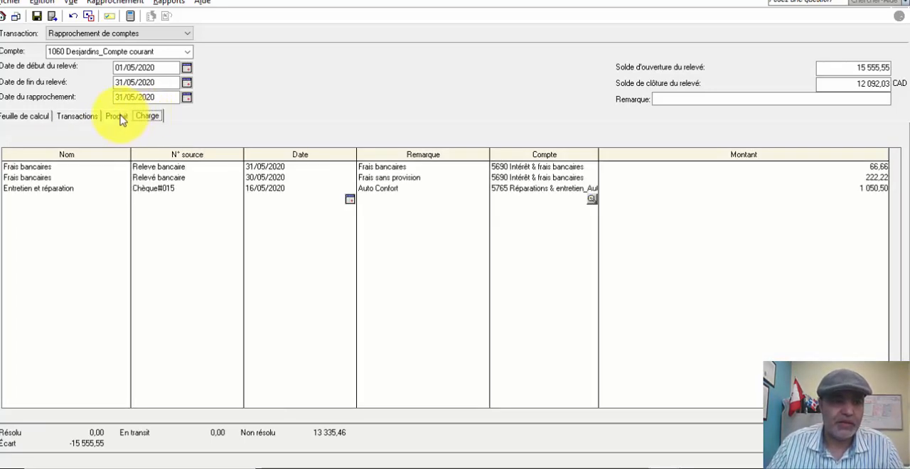
click(116, 117)
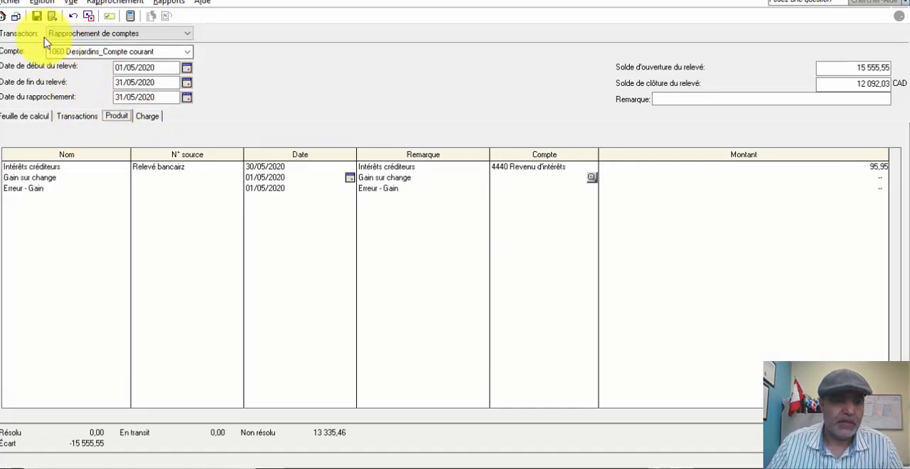
- Start adding prior in-transit transactions to the reconciliation and show resolved transactions from 30/04/2020 onward
click(76, 118)
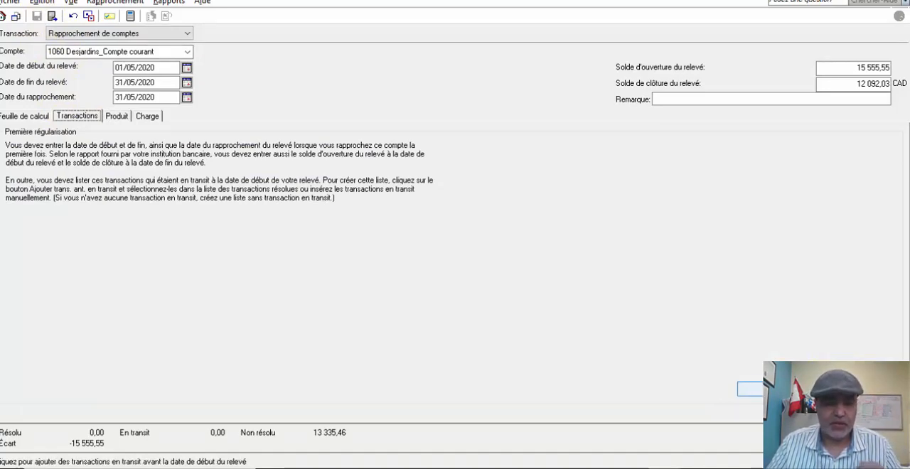
click(751, 389)
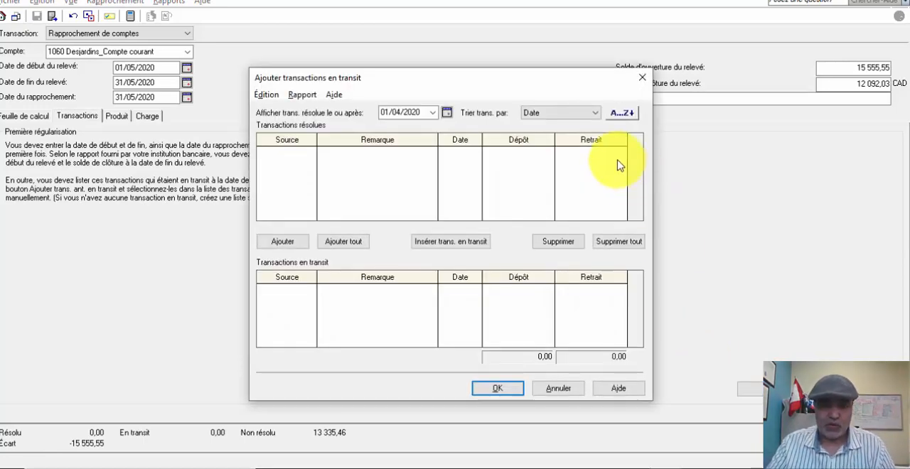
click(451, 243)
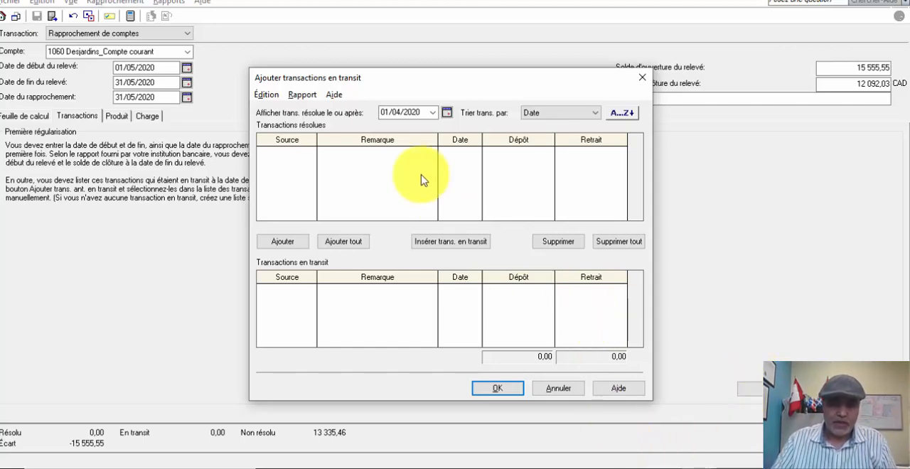
click(432, 113)
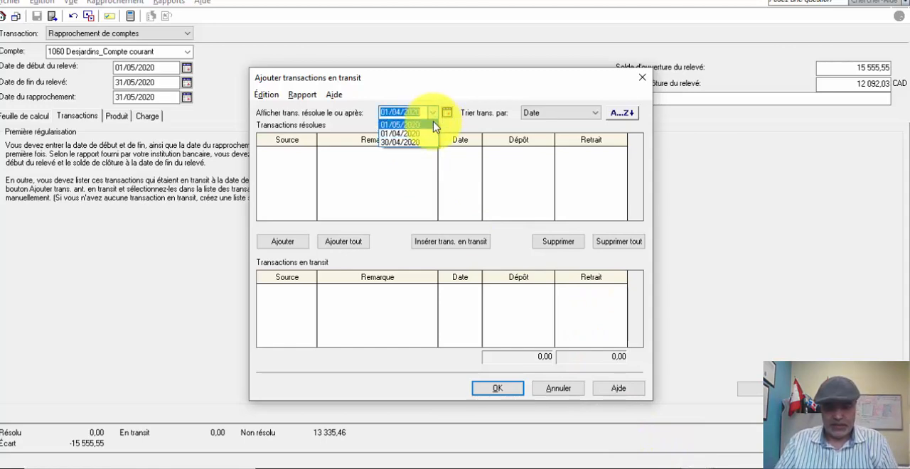
click(412, 143)
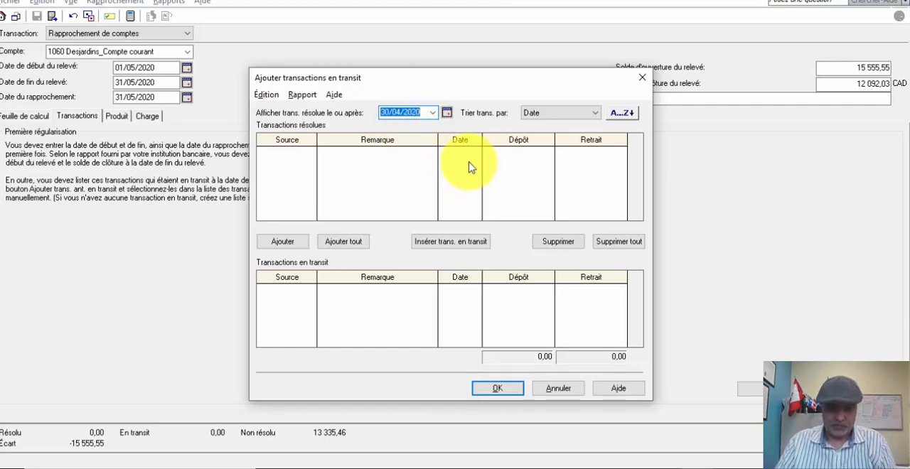
- Insert an in-transit transaction with the source Reçu de dépôt
click(457, 244)
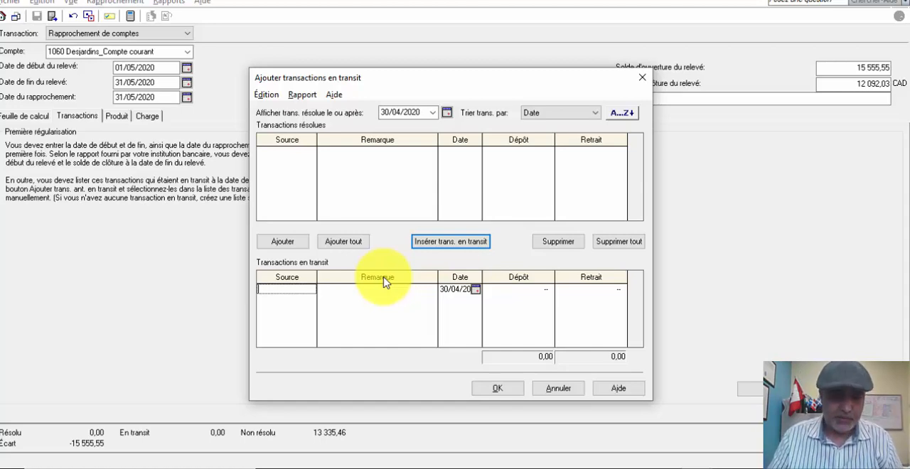
text(Red)
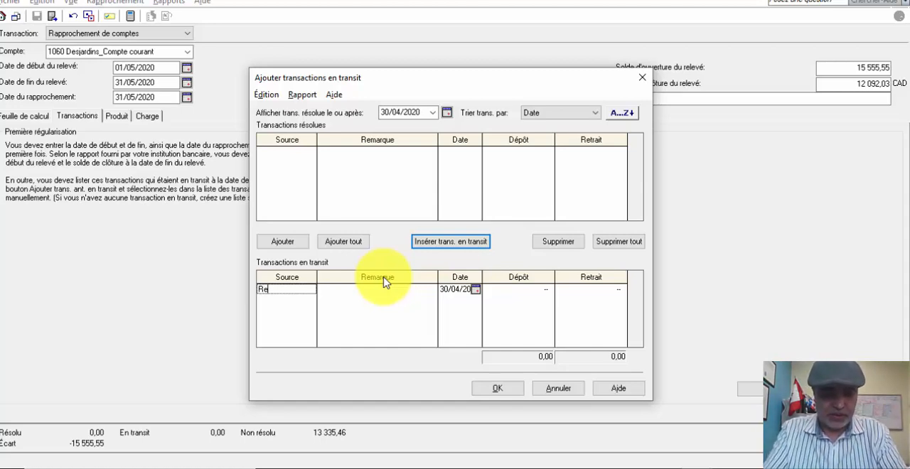
key(BackSpace)
text(9)
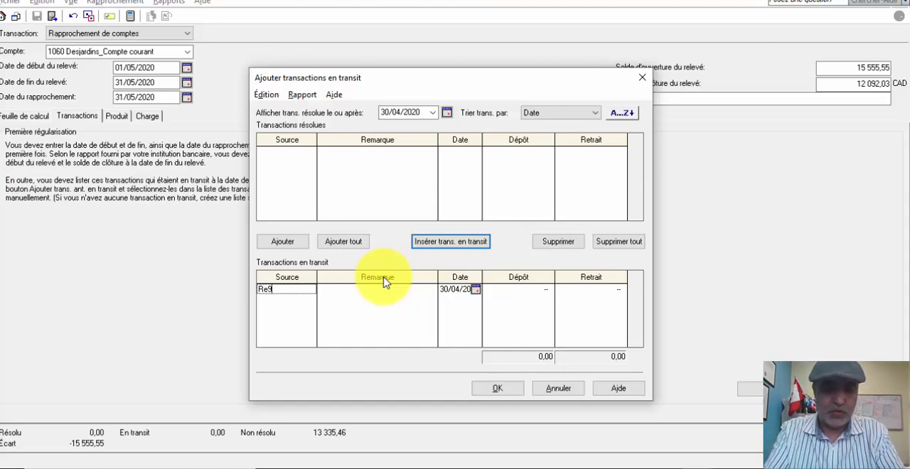
key(BackSpace)
text(9)
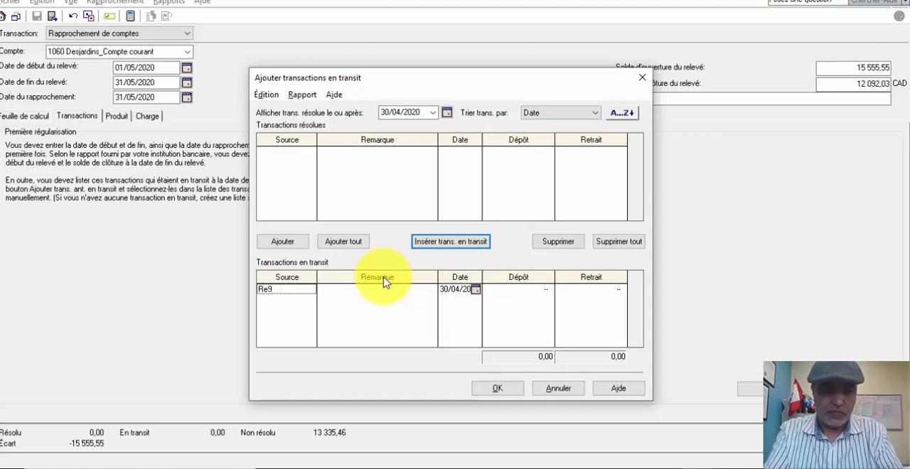
key(BackSpace)
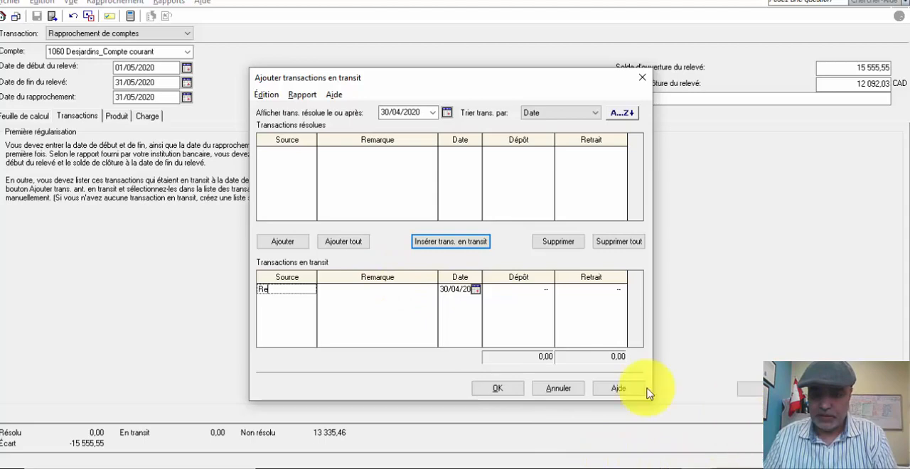
text(çu d)
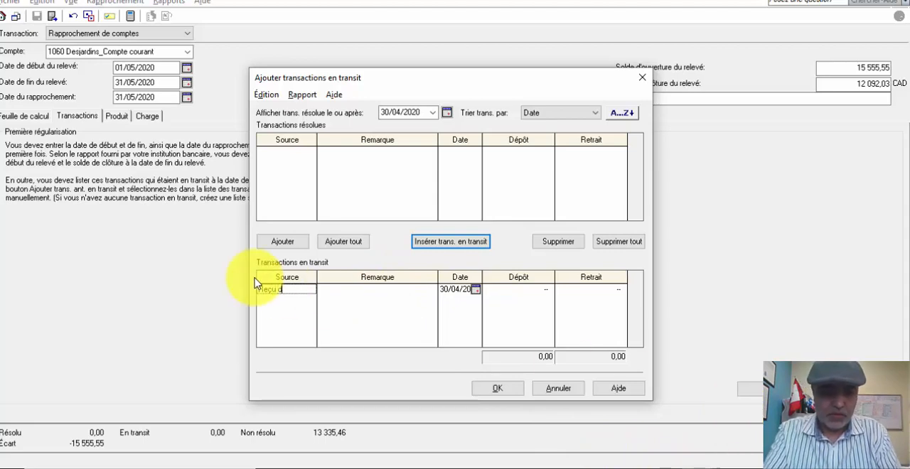
text(e dépôt)
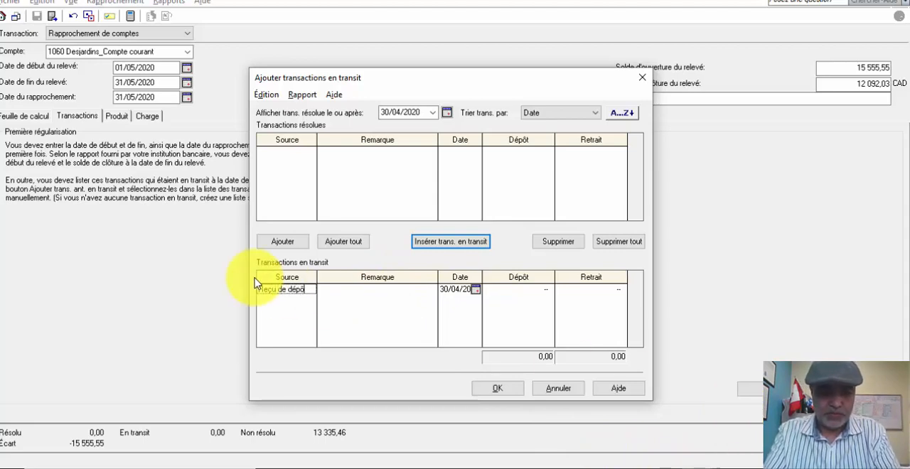
- Give the Reçu de dépôt transaction the remark Dépôt bancaires and a deposit amount of 1 500,00
key(Tab)
text(D)
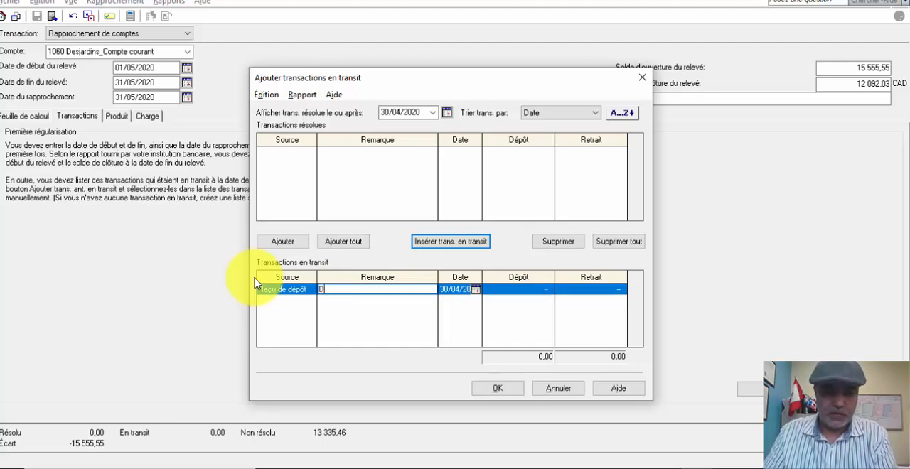
text(épôt bancaires)
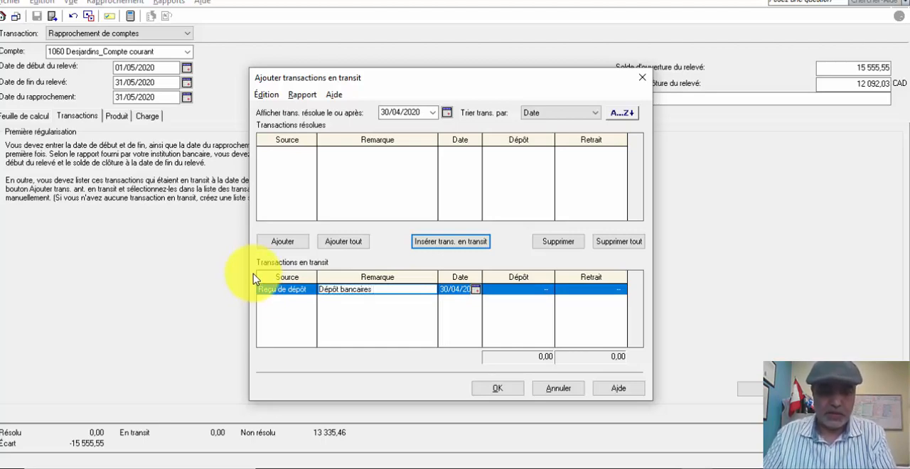
click(446, 290)
click(509, 290)
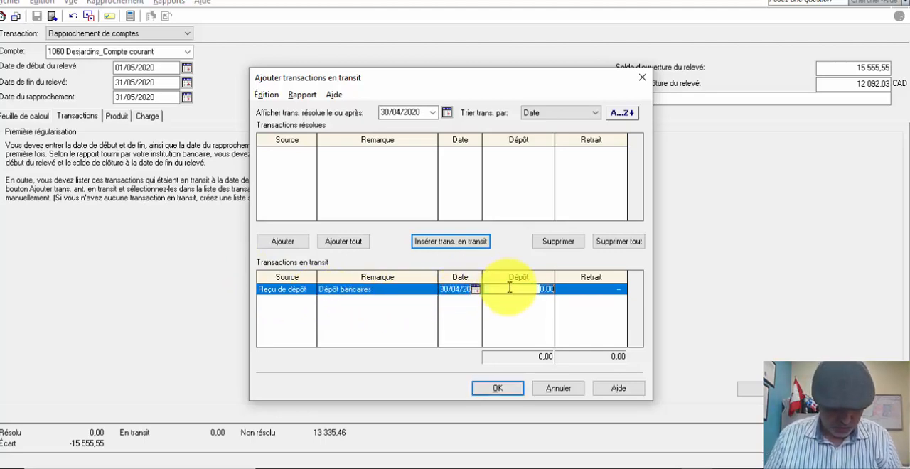
text(152)
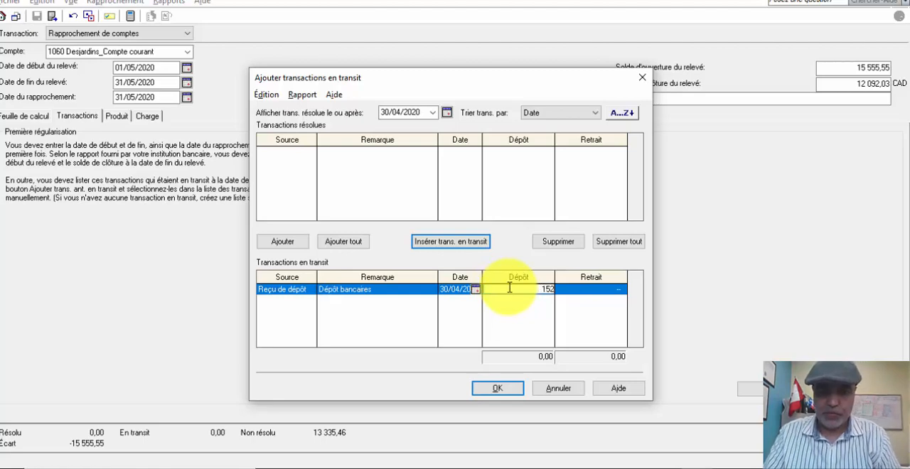
key(BackSpace)
text(00)
key(Return)
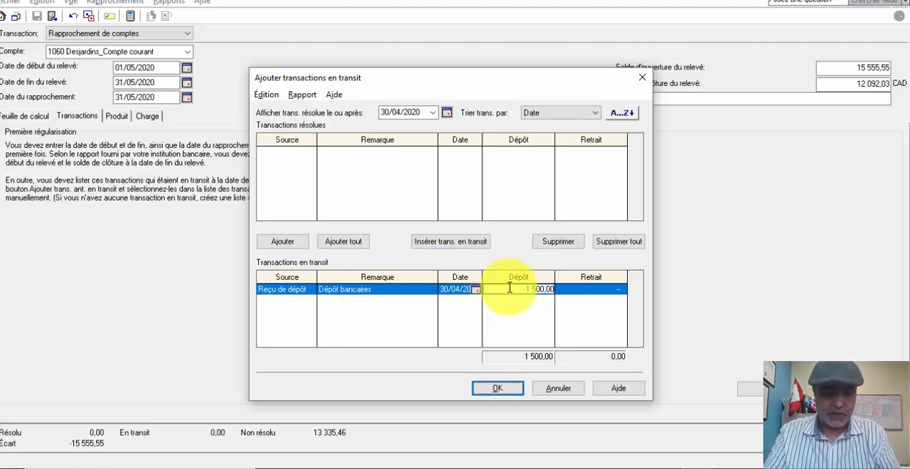
- Insert a second in-transit transaction with the source Chèque#010
click(477, 243)
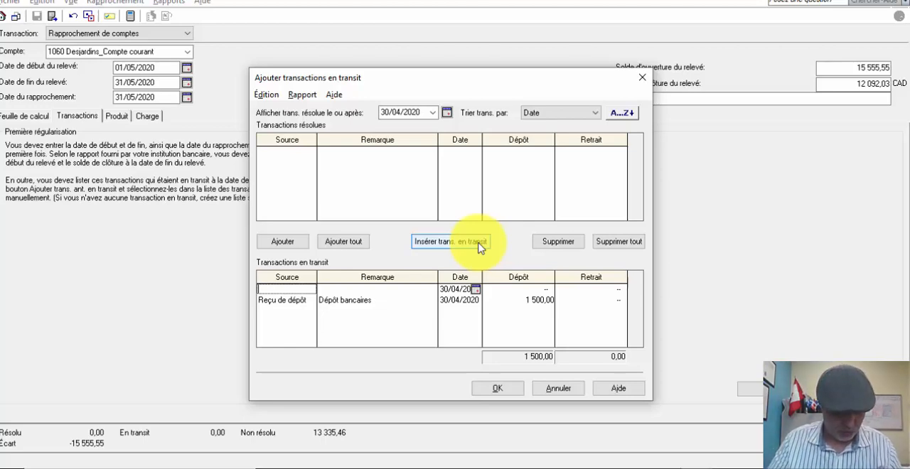
text(Chè)
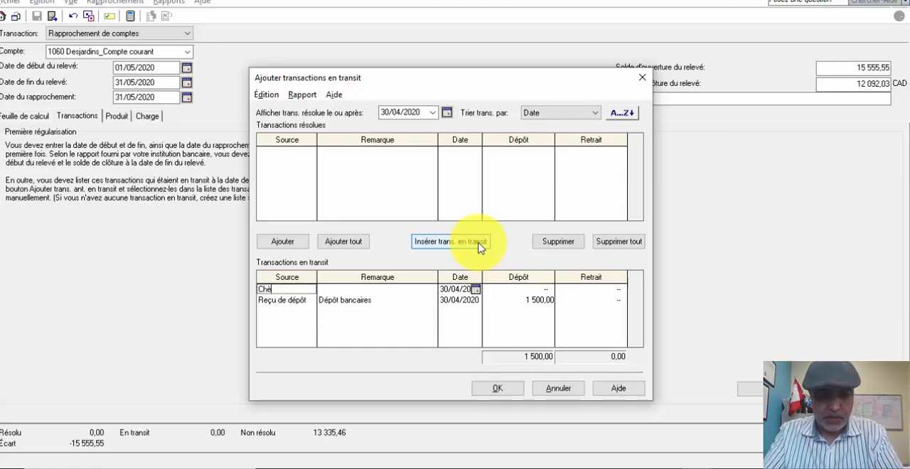
text(que#)
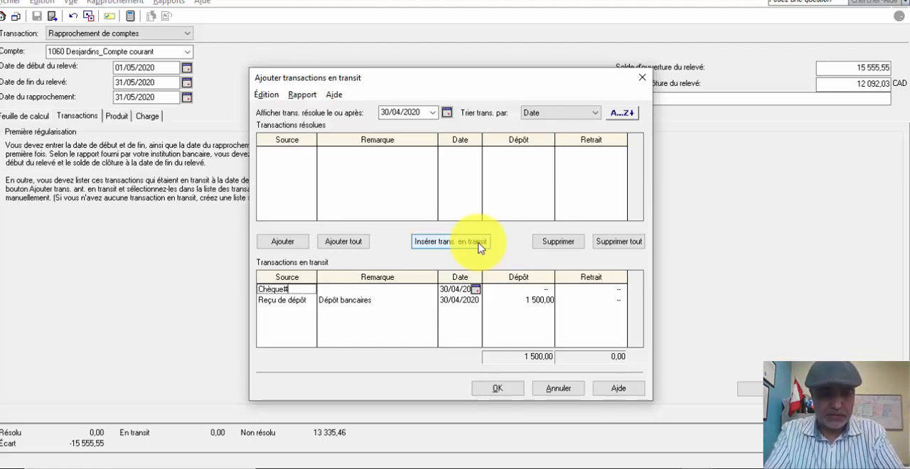
text(010)
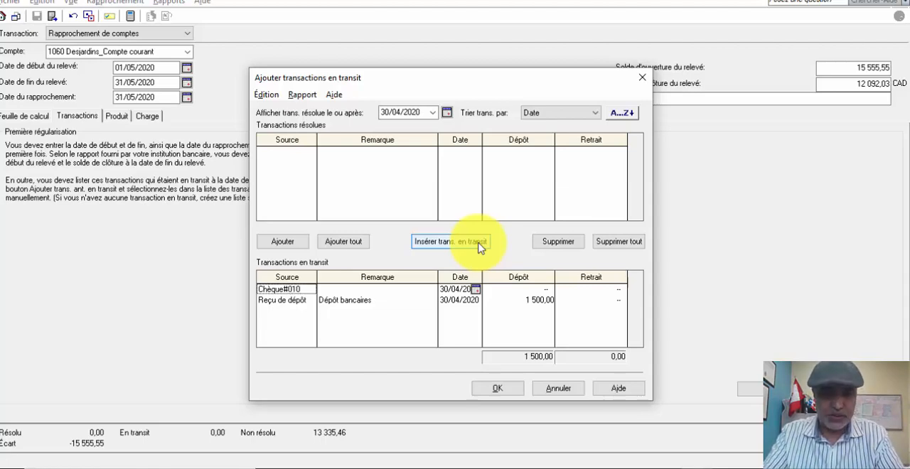
key(Tab)
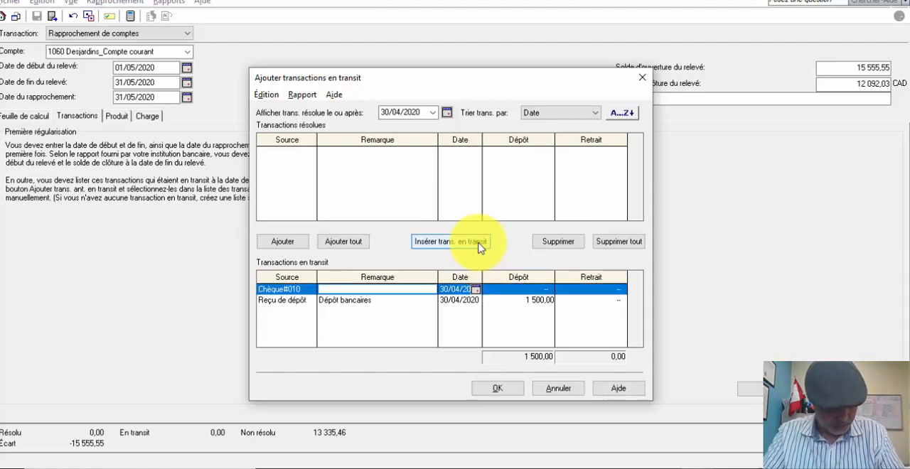
- Enter Facture mensuelle de Petro canada as the remark of the Chèque#010 transaction
text(Fact)
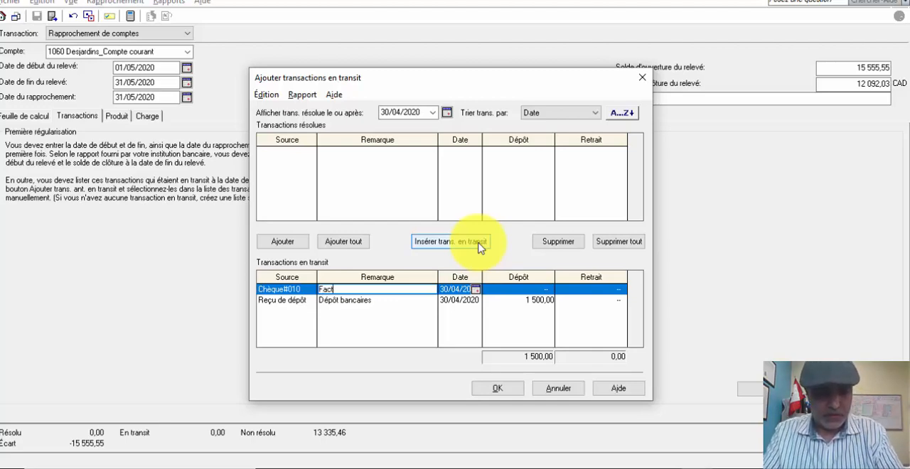
text(ure mensuelle )
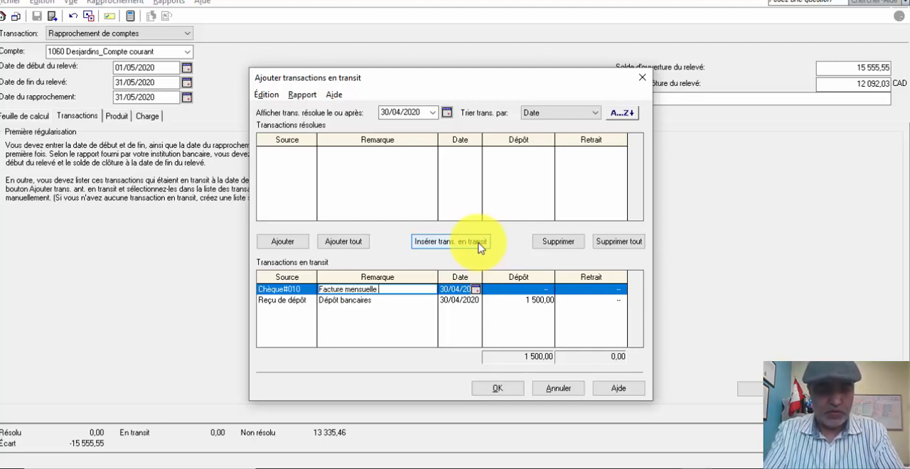
text(de Petro)
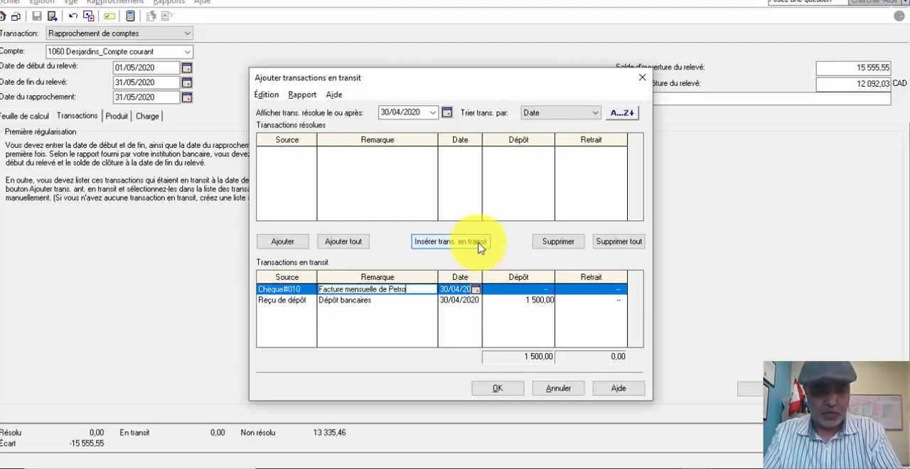
text( canada)
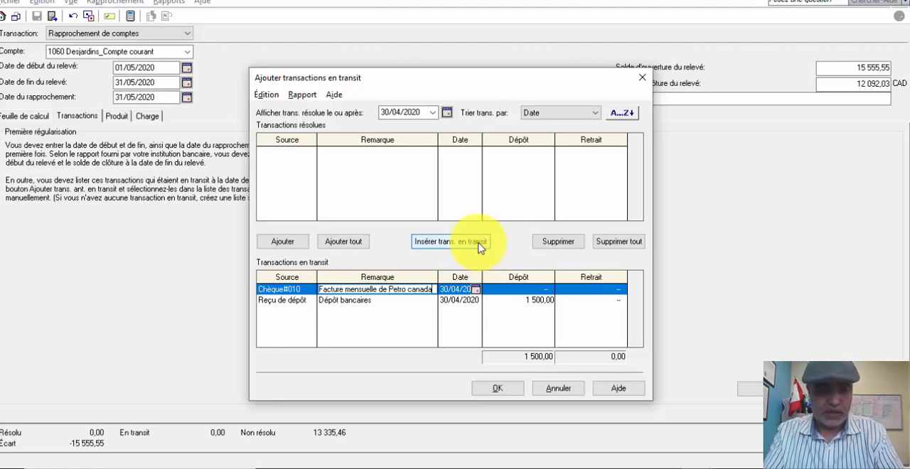
- Enter a withdrawal amount of 1250,65 for the Petro canada in-transit transaction, leaving its deposit empty
key(Tab)
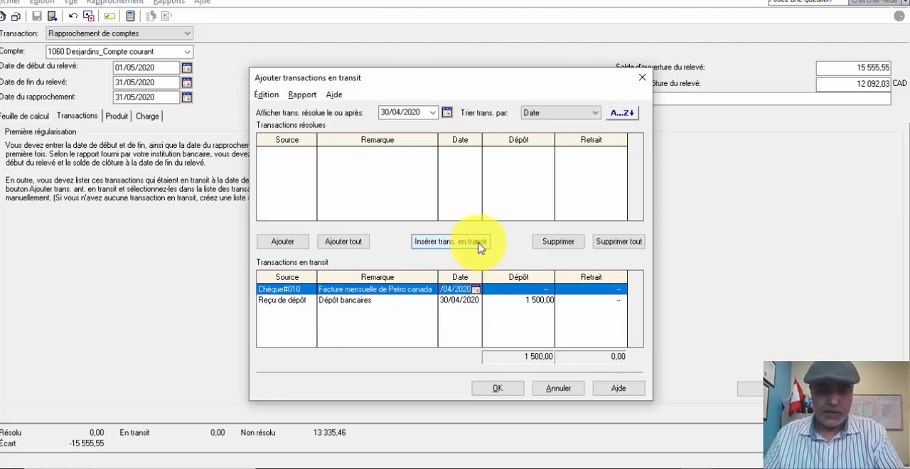
key(Tab)
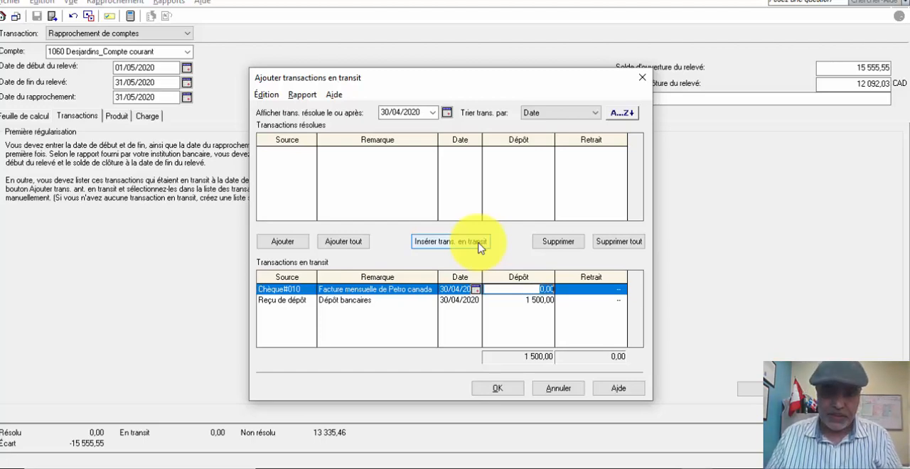
key(Tab)
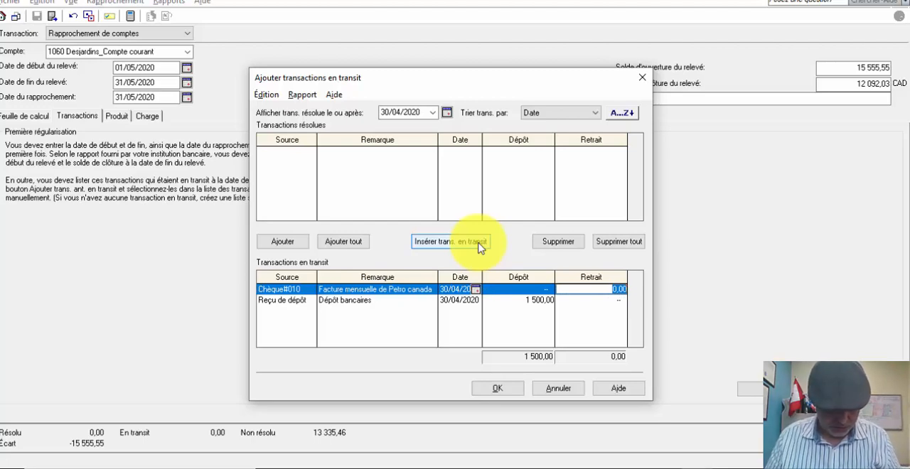
text(1250)
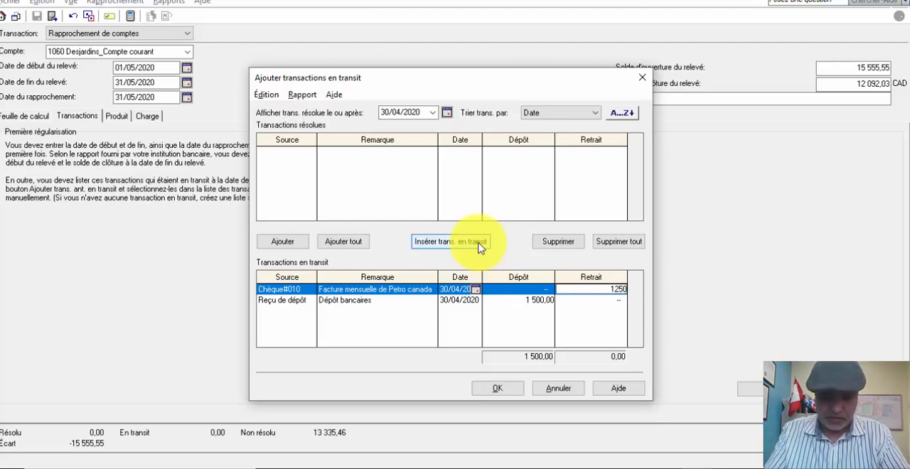
text(,65)
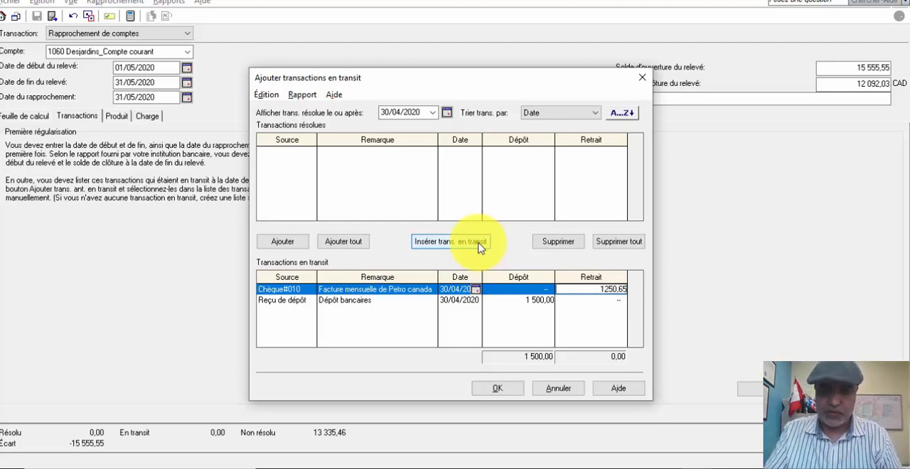
- Insert a third in-transit transaction with the source Chèque#010
click(436, 245)
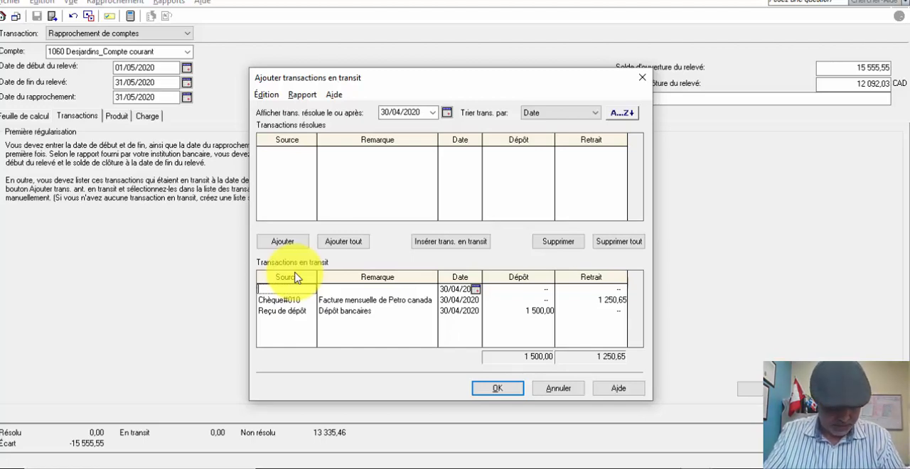
text(Chèque)
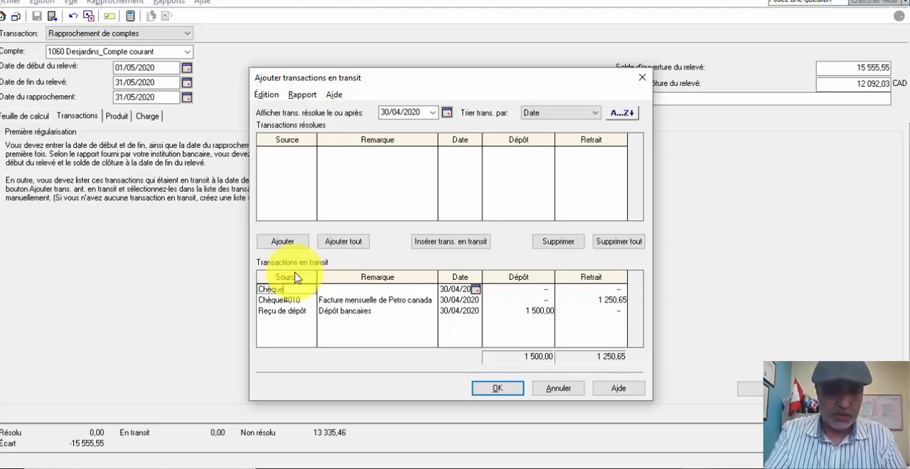
text(#)
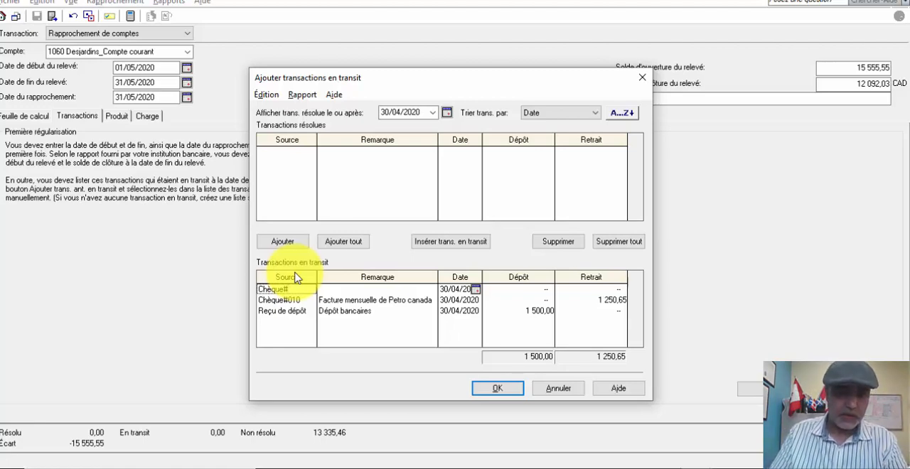
text(10)
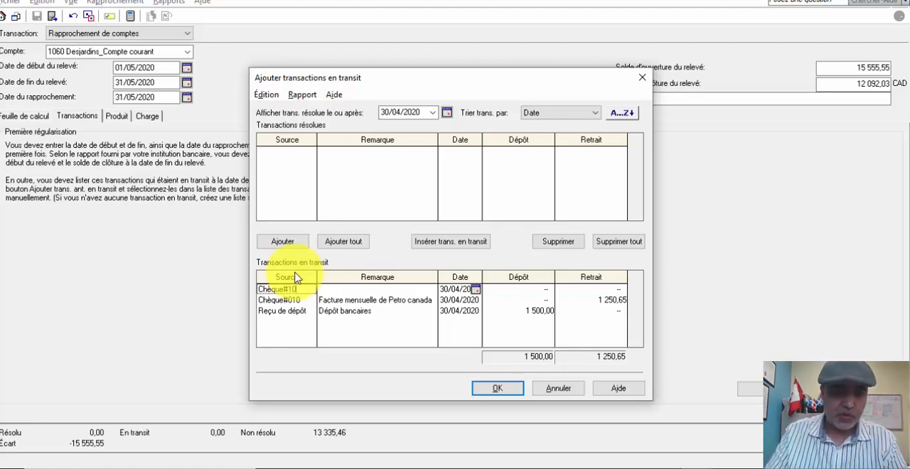
key(BackSpace)
key(BackSpace)
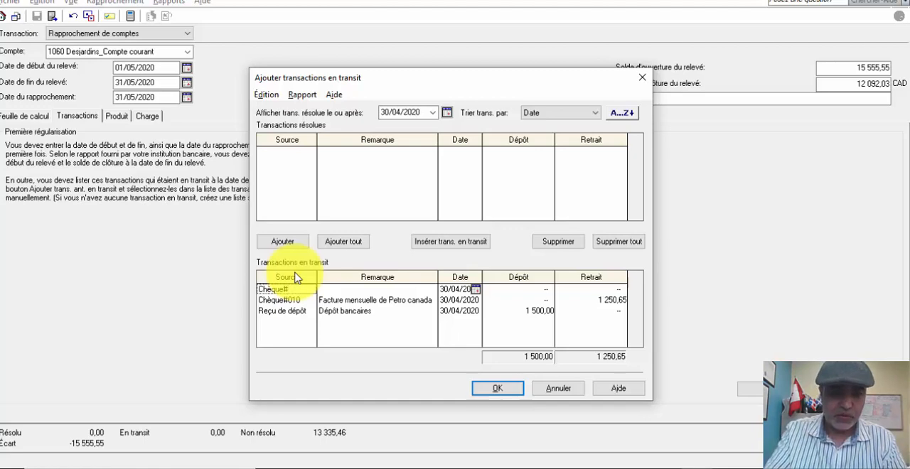
text(0)
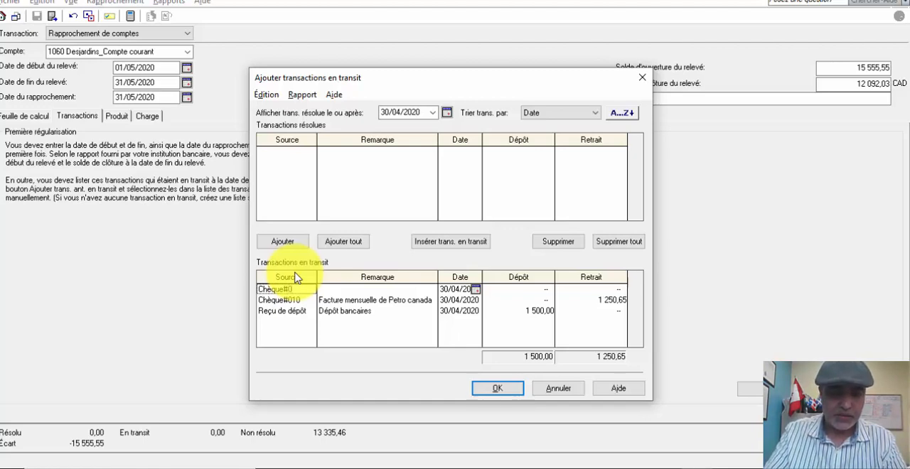
text(10)
key(Tab)
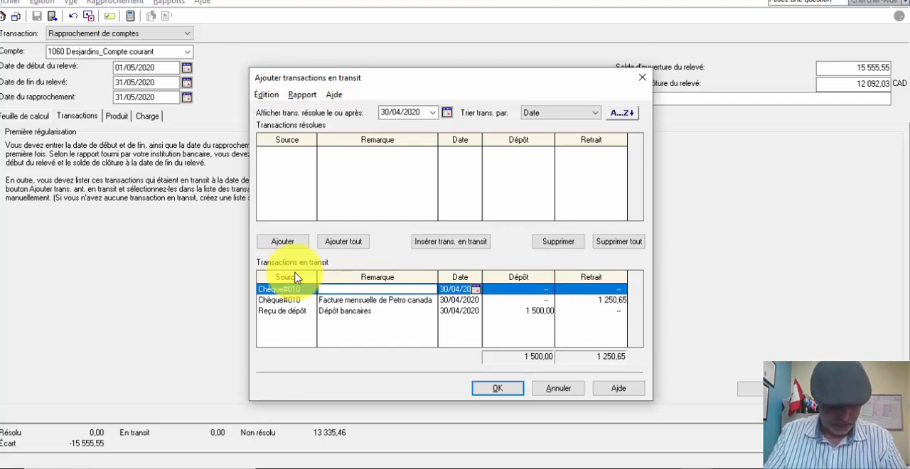
- Enter Facture entrtein auto as the remark of the new in-transit transaction
text(Fac)
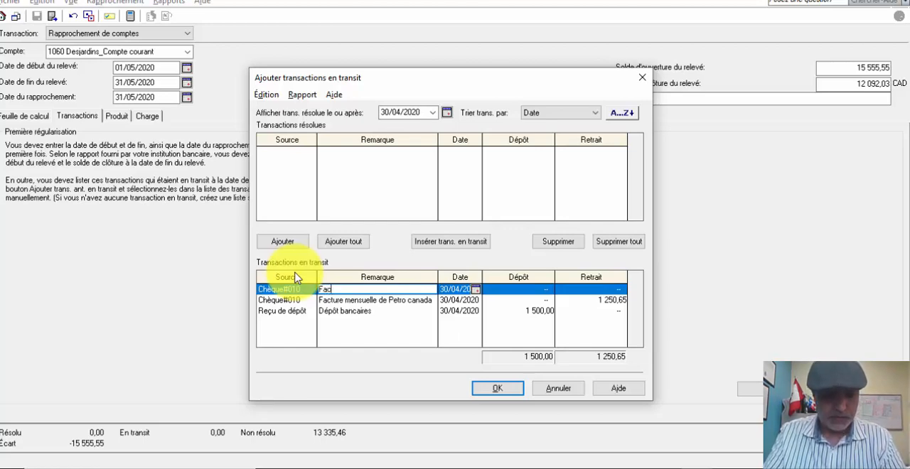
text(ture entr)
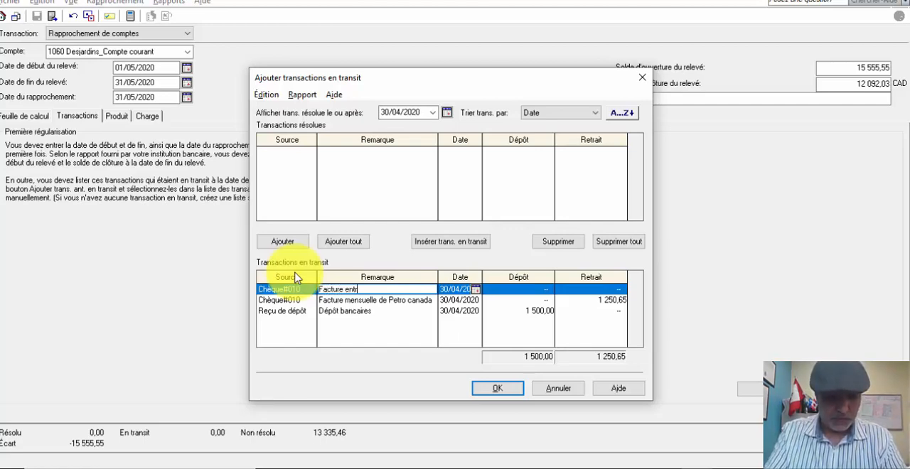
text(et)
key(BackSpace)
key(BackSpace)
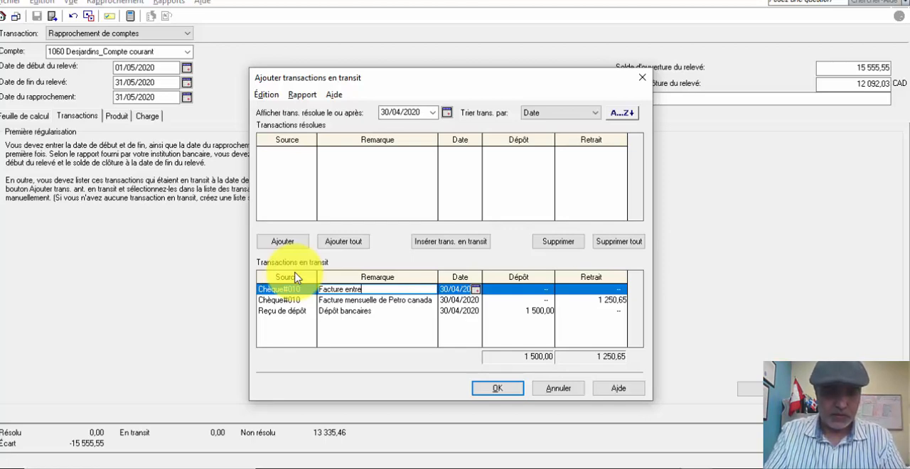
text(tein a)
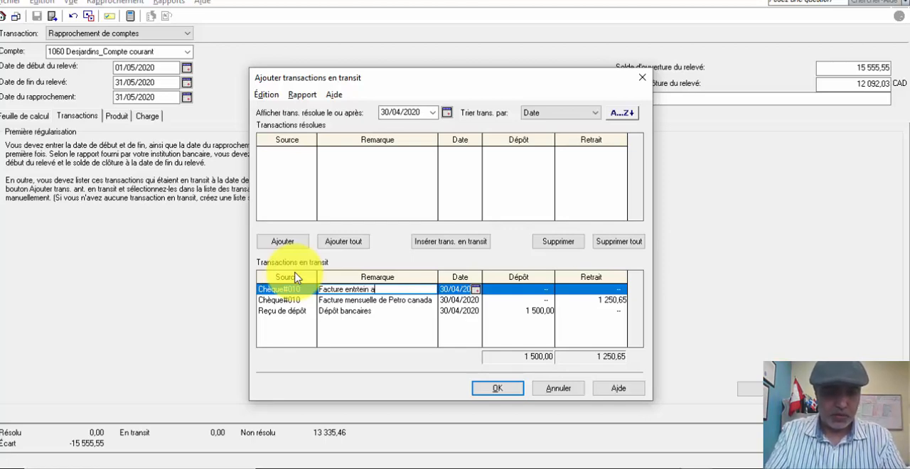
text(uto)
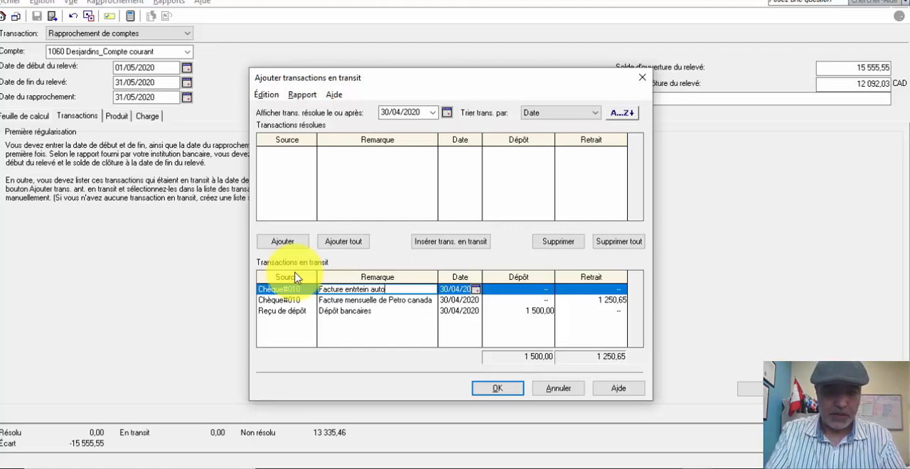
- Set the withdrawal amount of the Facture entrtein auto transaction to 2568,88
key(Tab)
key(Tab)
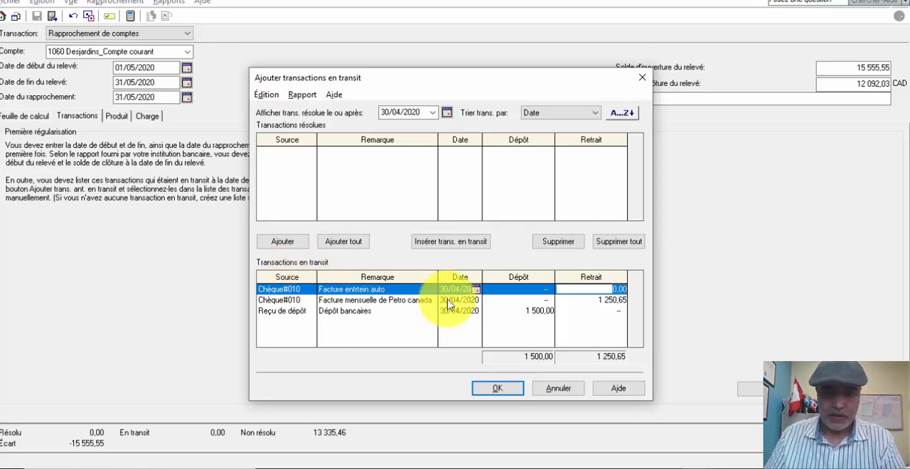
text(2568,88)
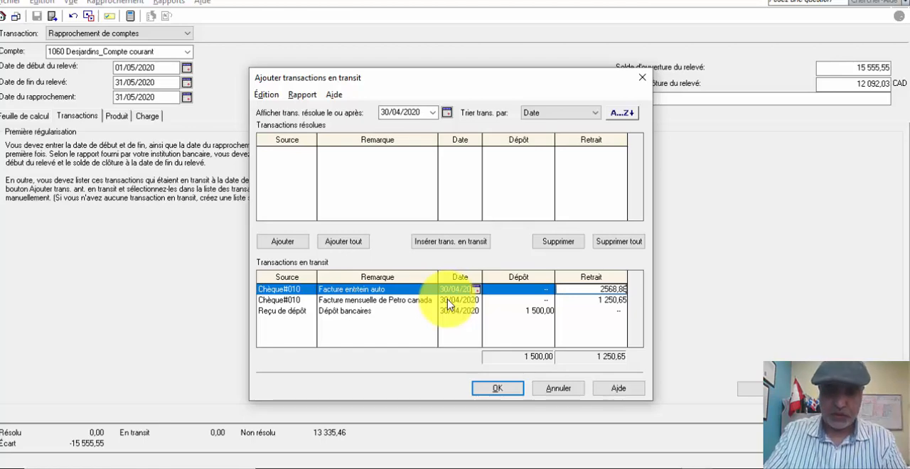
click(448, 302)
- Change the source of the Petro canada transaction to Chèque#09 and confirm the list of in-transit transactions
click(292, 290)
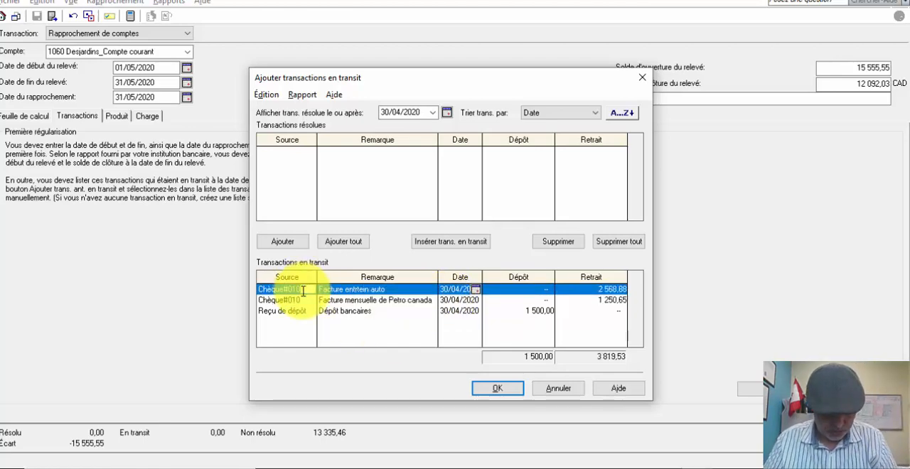
click(308, 301)
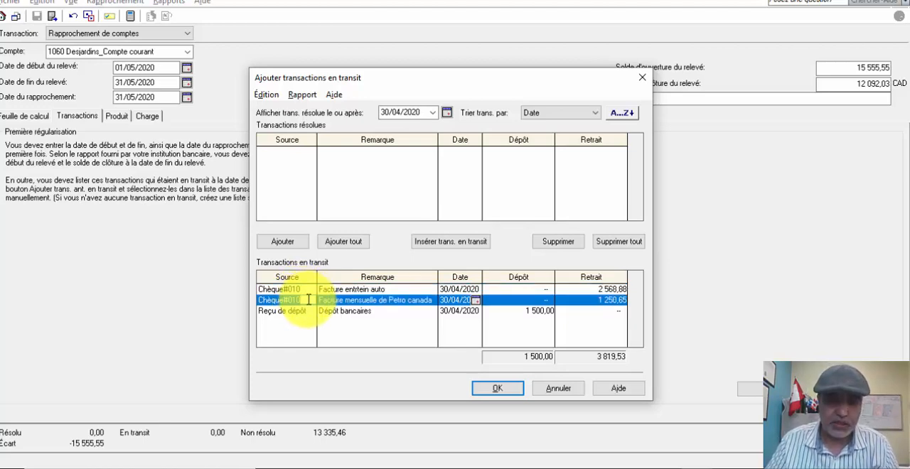
click(309, 299)
key(BackSpace)
key(BackSpace)
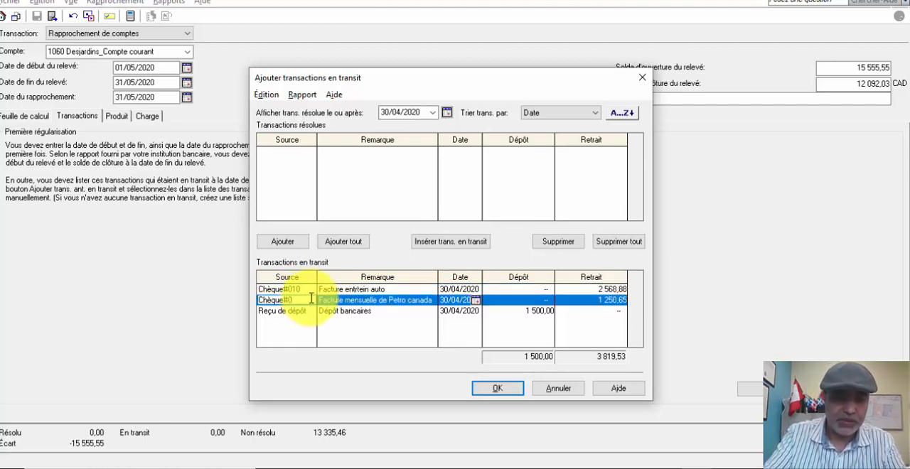
text(9)
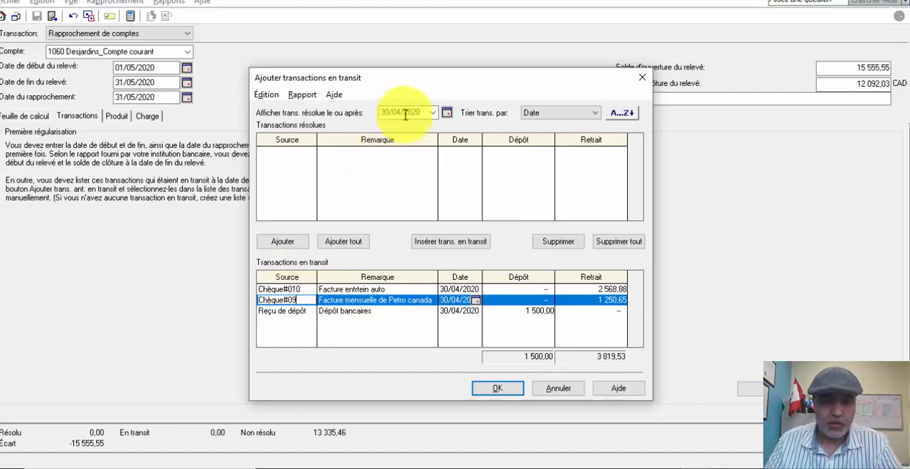
drag(508, 78, 629, 43)
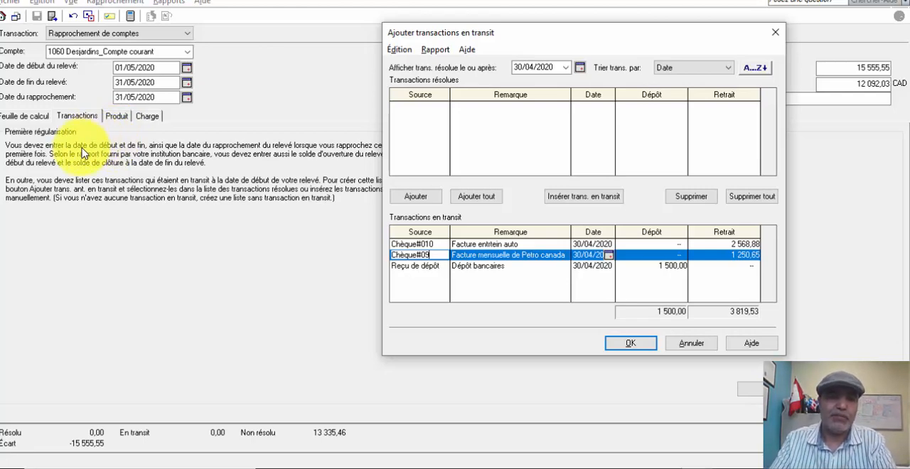
click(624, 348)
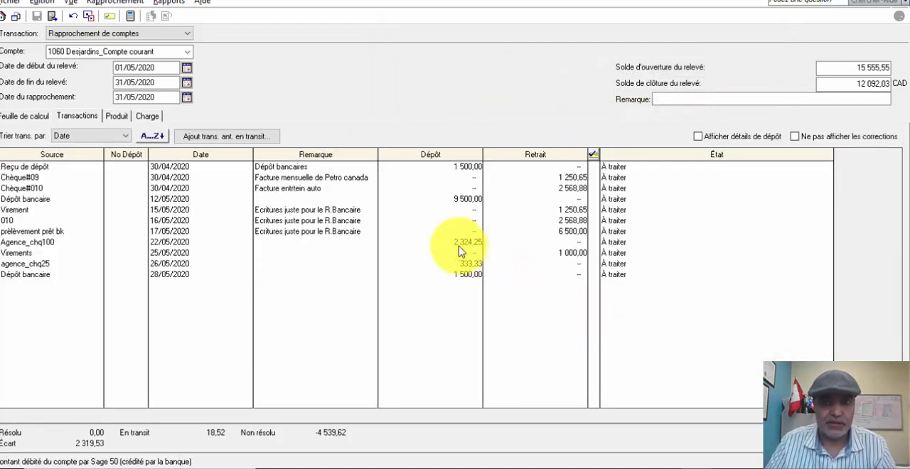
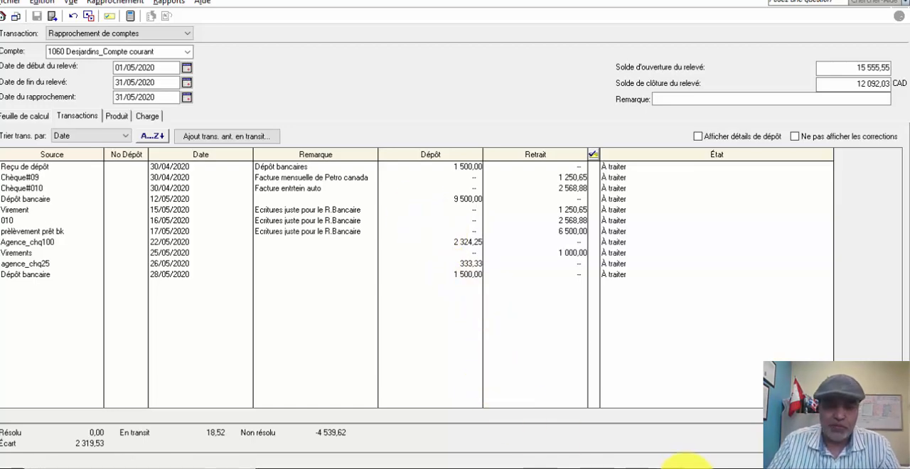
- Examine the balances and the remaining difference on the Feuille de calcul of the bank reconciliation
mouse_move(626, 466)
click(626, 443)
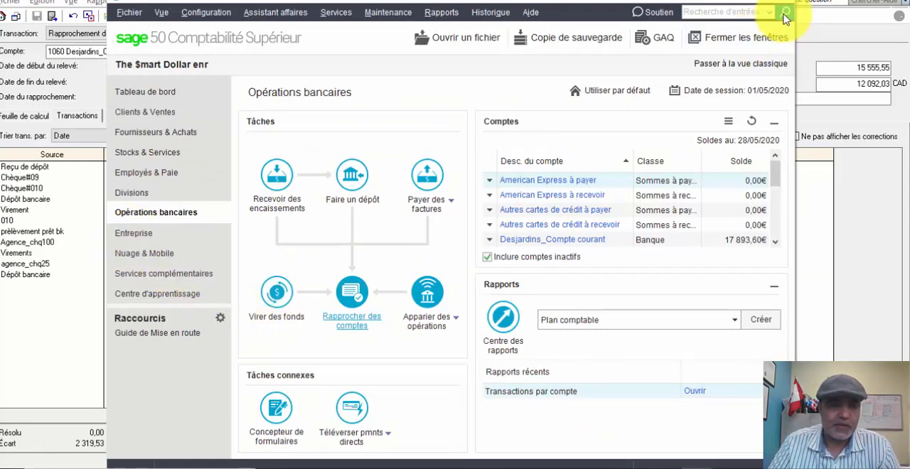
click(736, 2)
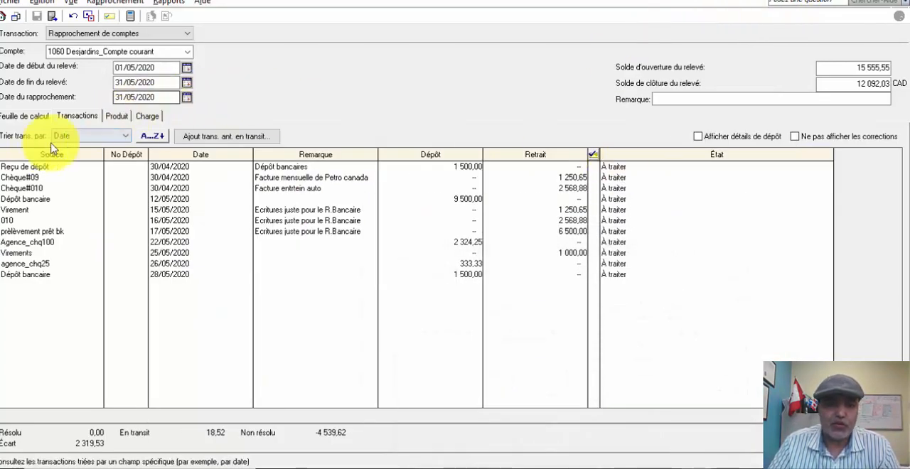
click(23, 118)
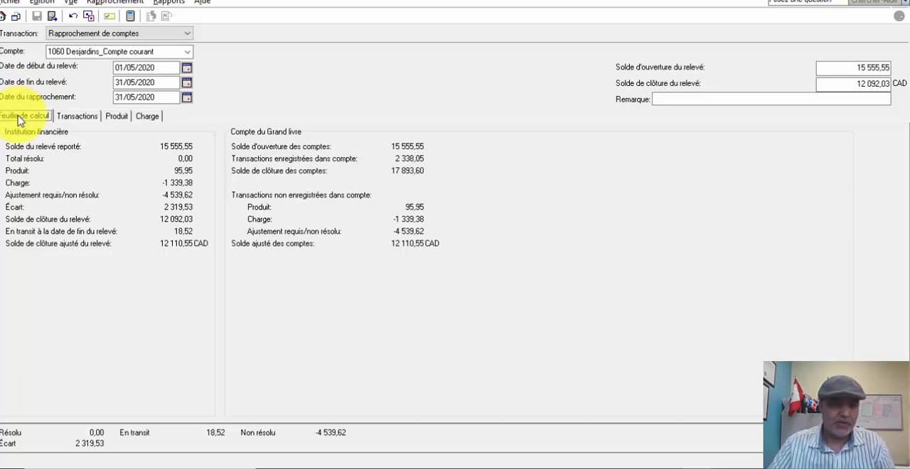
- Start a new general journal entry from the Entreprise module of the main Sage 50 window
mouse_move(665, 459)
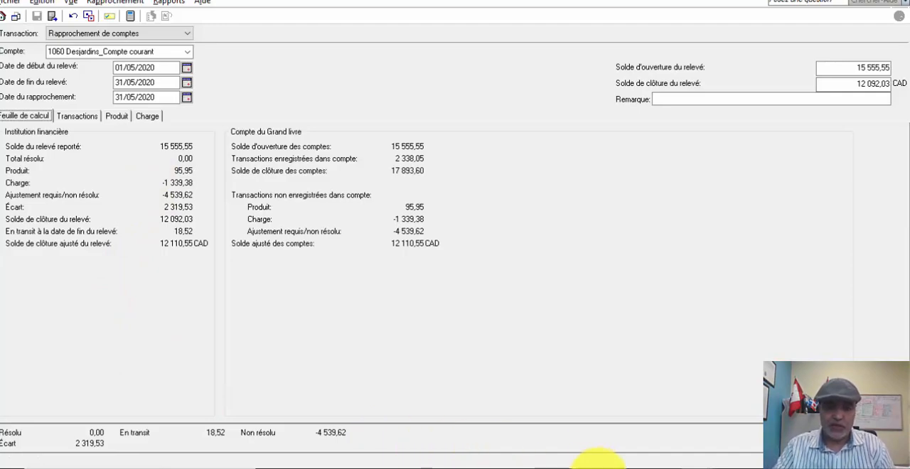
mouse_move(701, 463)
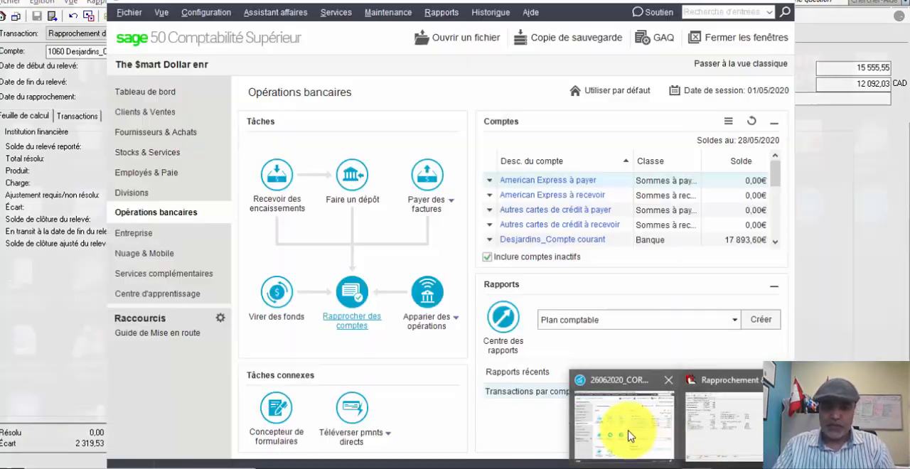
click(630, 432)
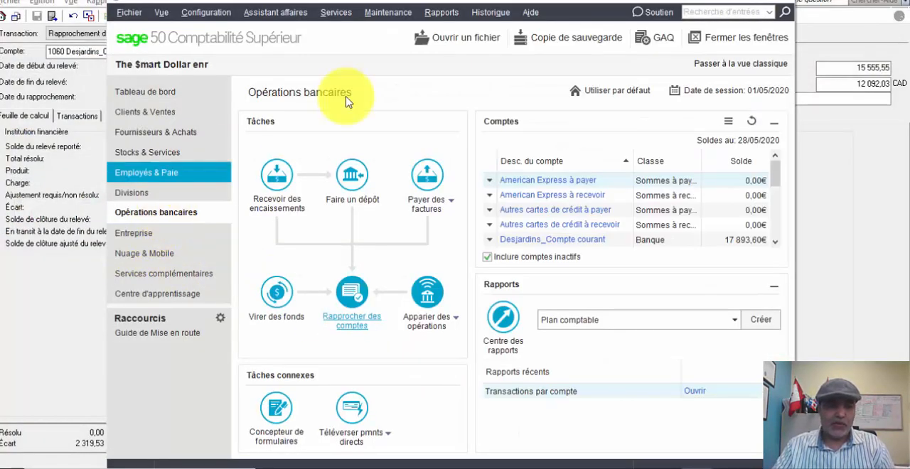
click(761, 1)
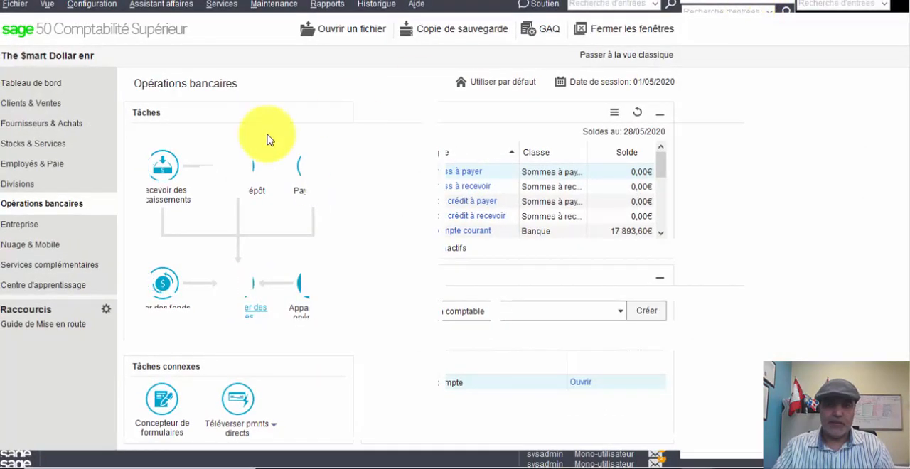
click(38, 228)
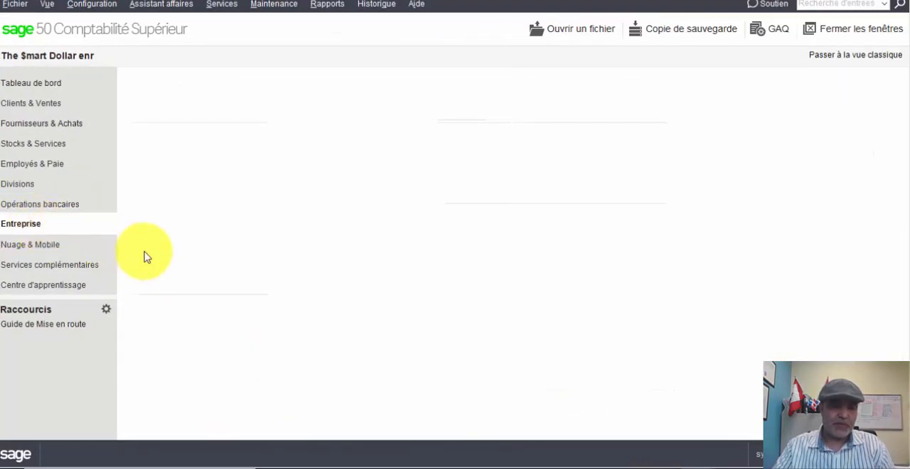
click(299, 306)
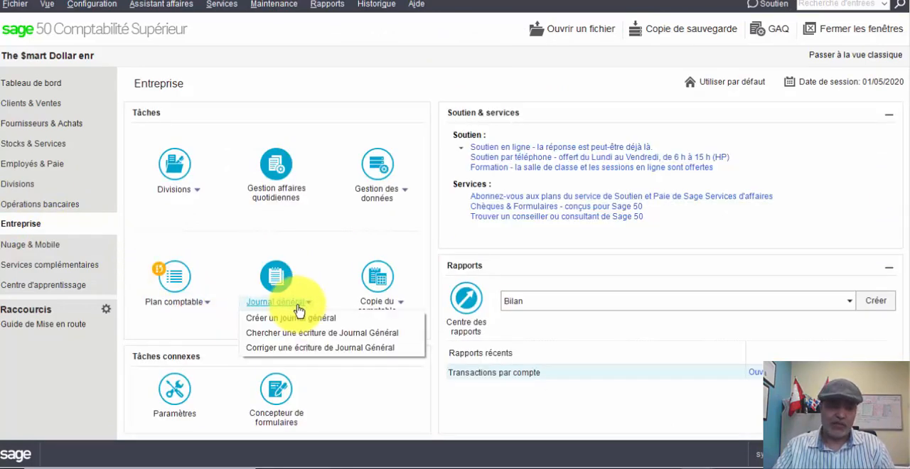
click(290, 319)
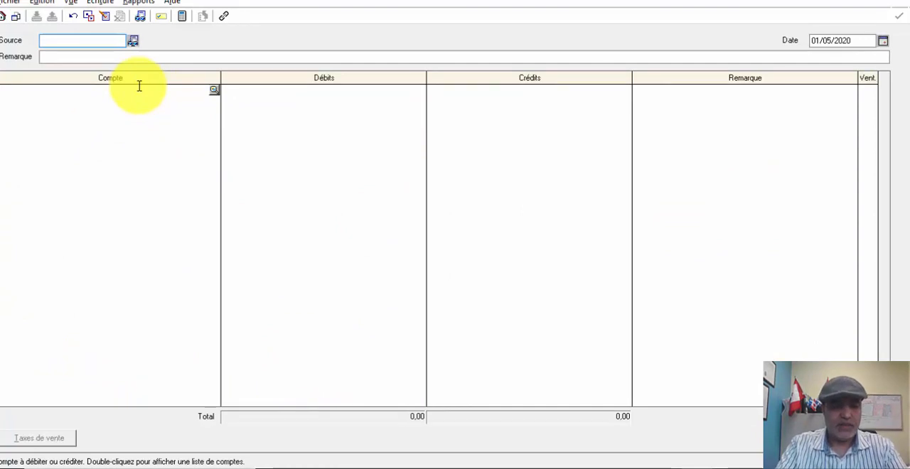
- Enter Régul Rapp Bancaire as the source of the journal entry and copy that text for reuse
text(Régul)
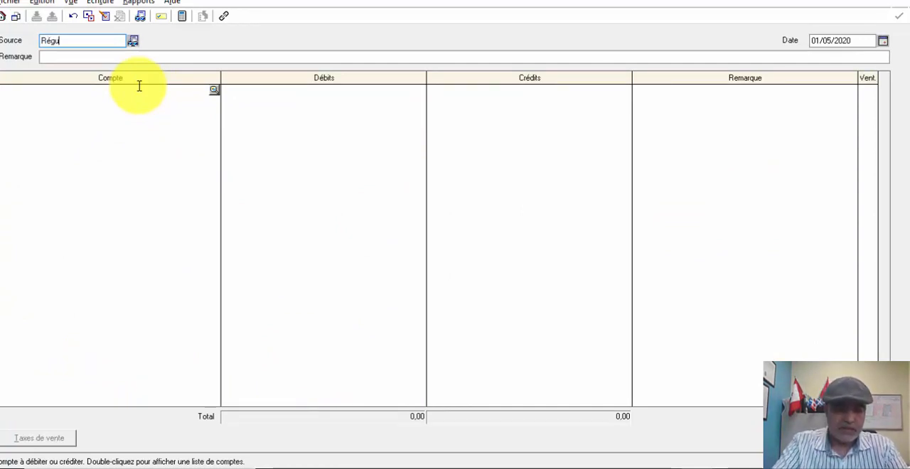
text( Raap)
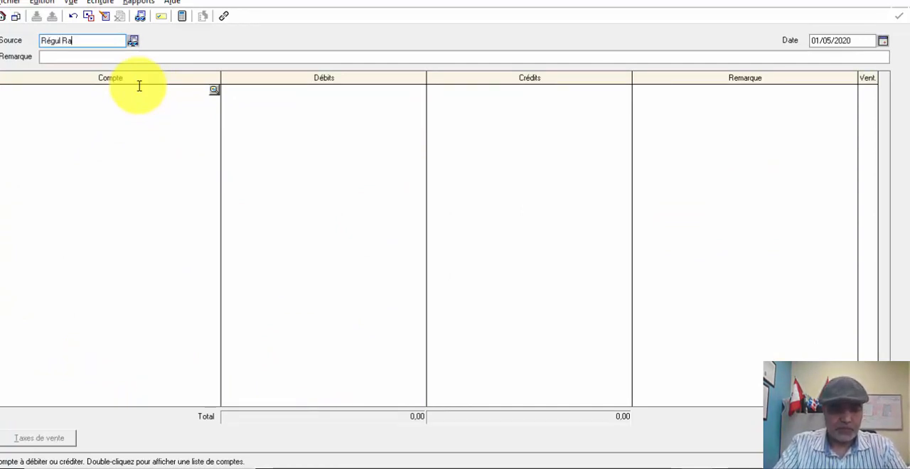
key(BackSpace)
key(BackSpace)
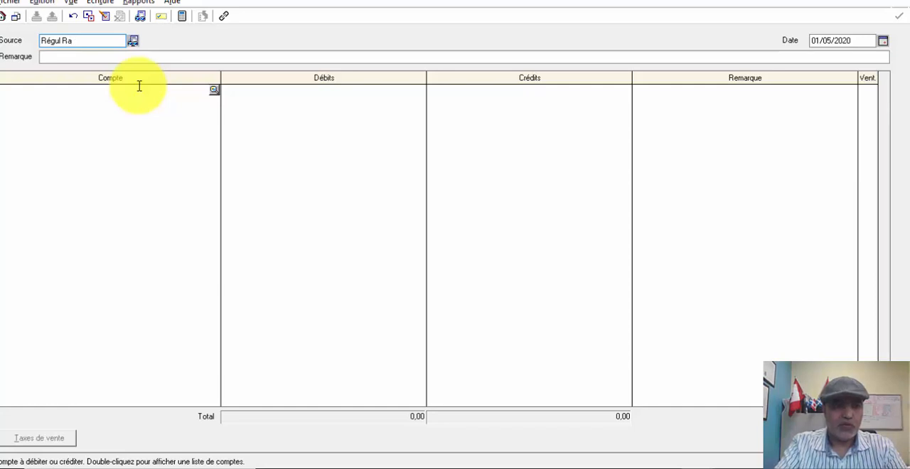
text(pp B)
text(ancaire)
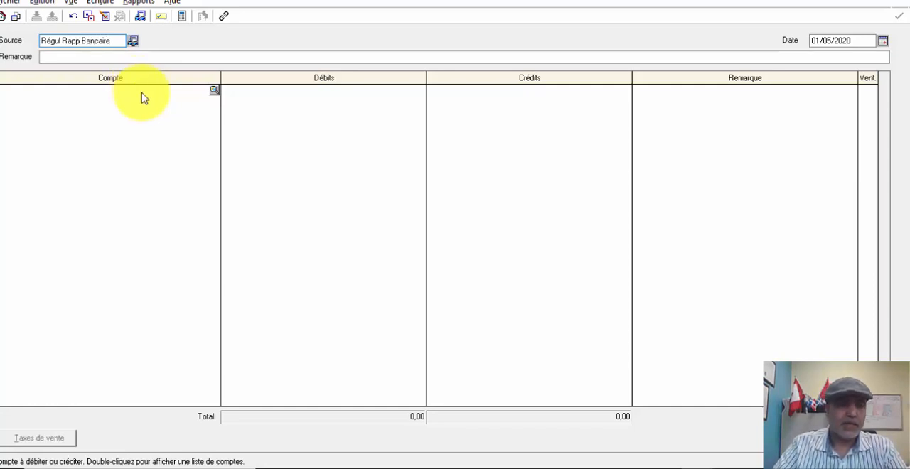
drag(116, 40, 8, 51)
key(ctrl+c)
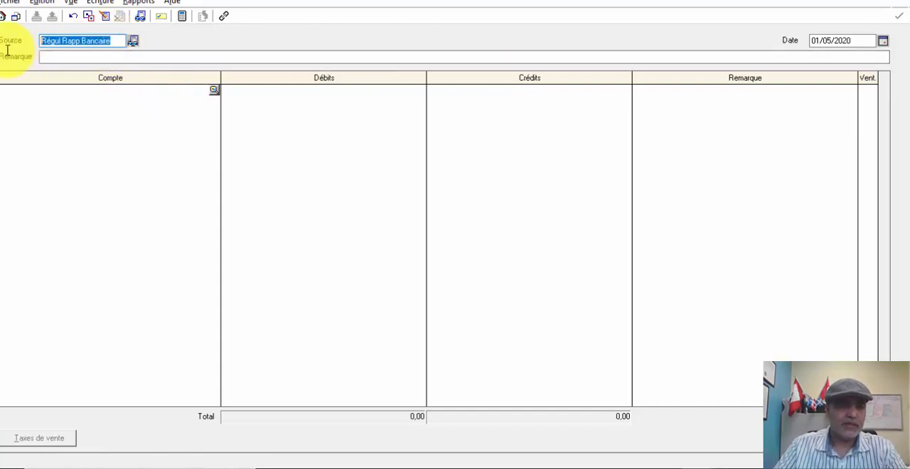
- Enter Retrait du propriétaire_Chèque#016 as the remark of the journal entry
click(55, 57)
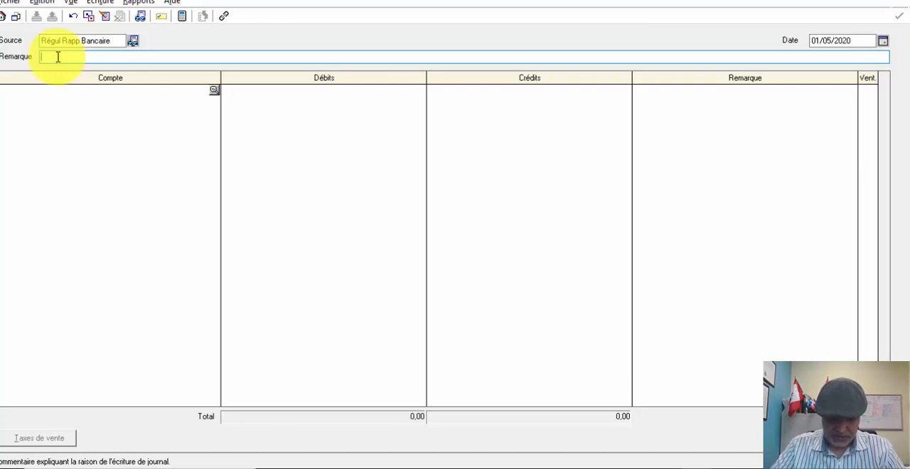
text(Retrait d)
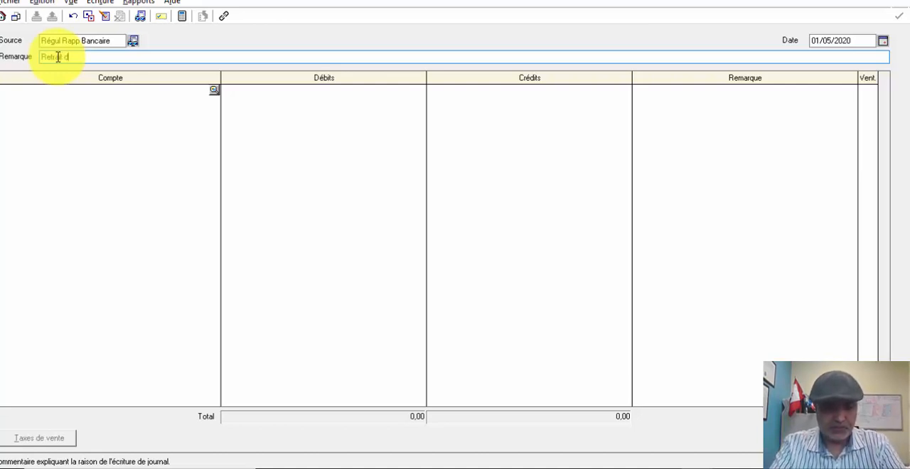
text(u propriétaire_)
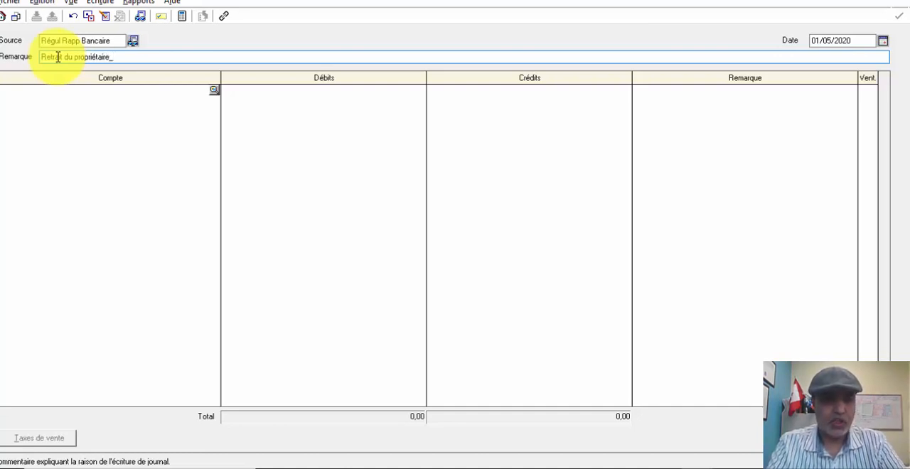
text( Chèque)
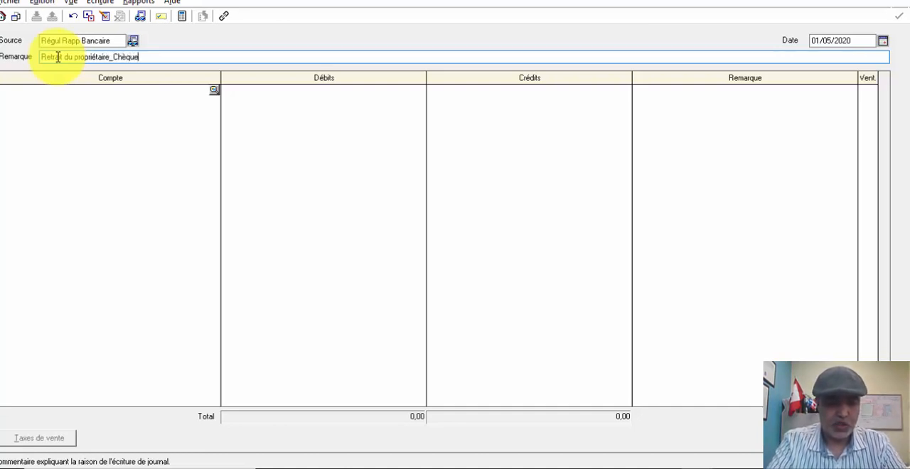
text(#)
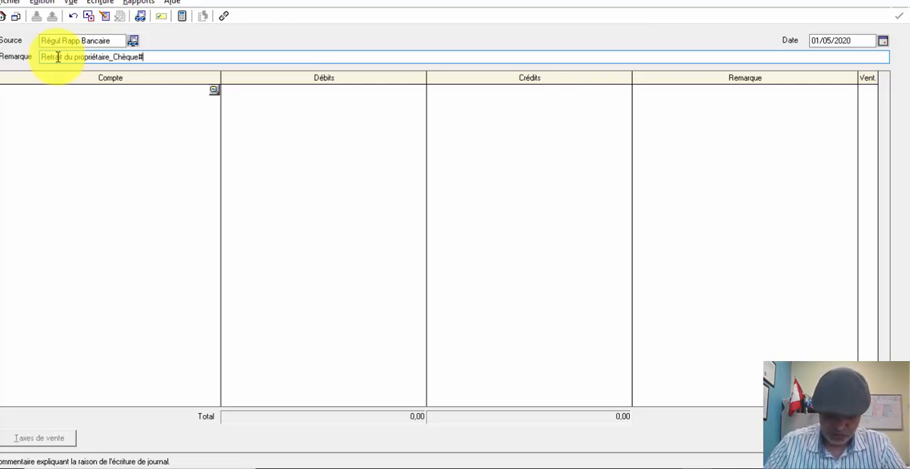
text(016)
- Debit account 3015 Retraits - Propriétaires for 8 000,00 on the first line of the entry
click(81, 100)
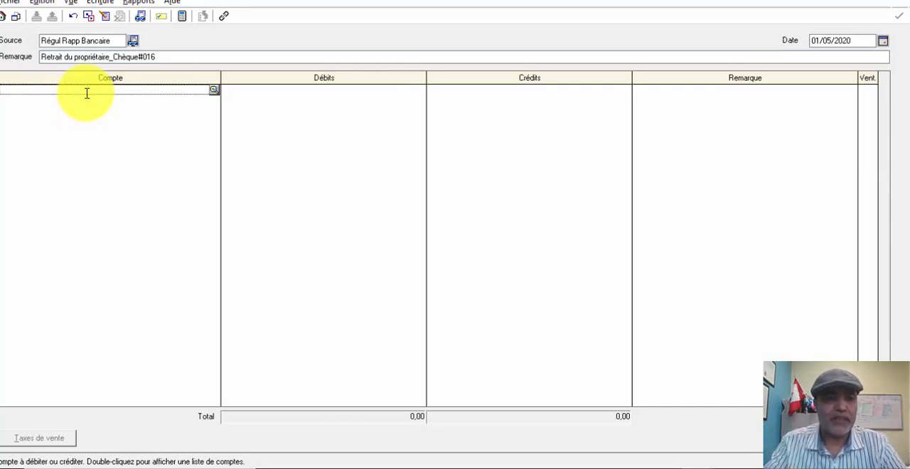
text(3015)
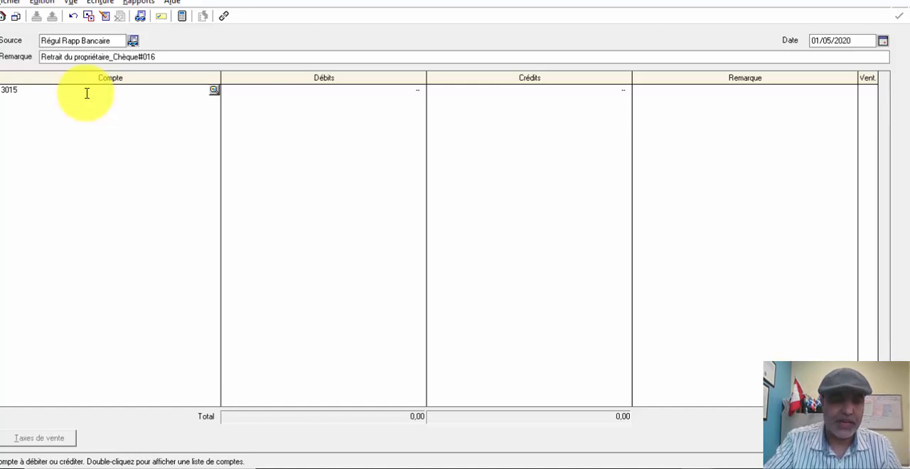
key(Tab)
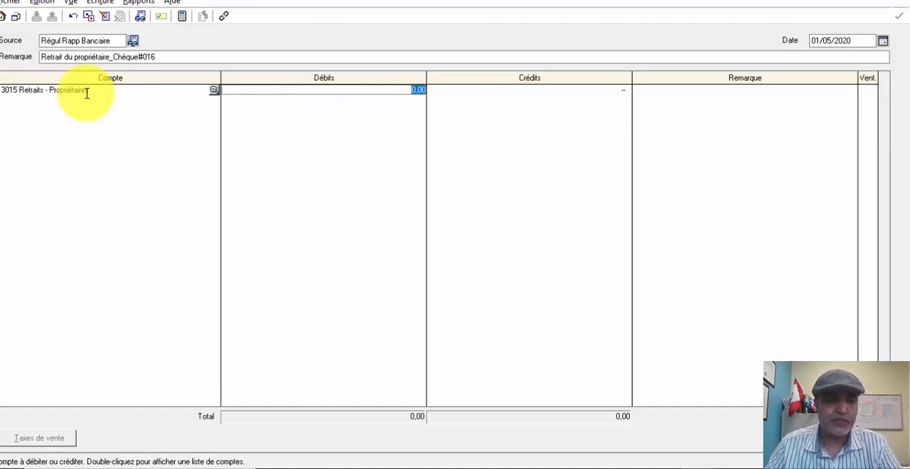
text(8000)
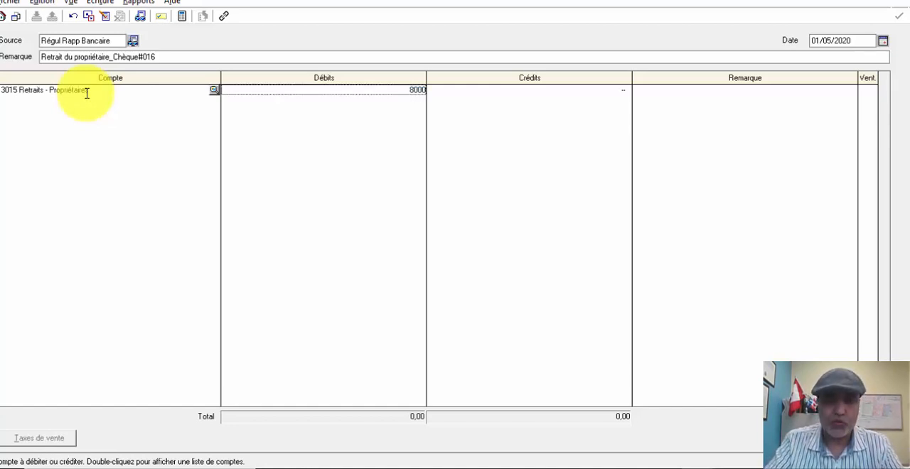
key(Tab)
- Credit account 1060 Desjardins_Compte courant for 8 000,00 on the second line of the entry
key(Tab)
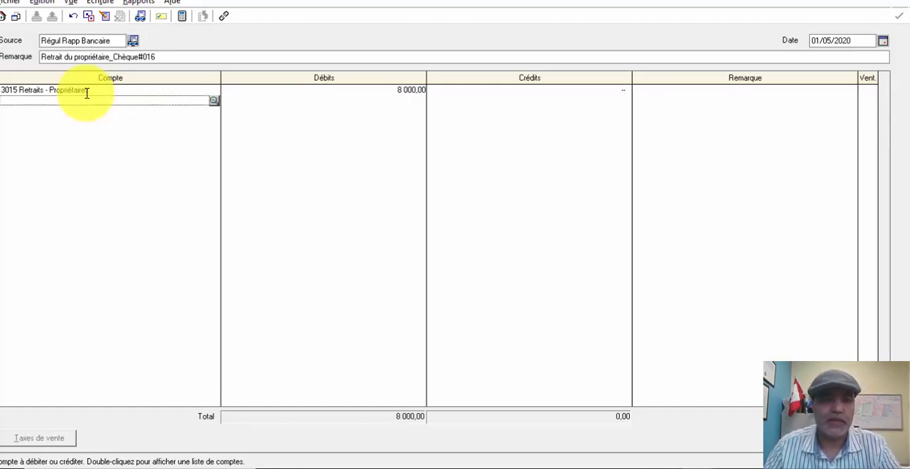
text(1060)
key(Tab)
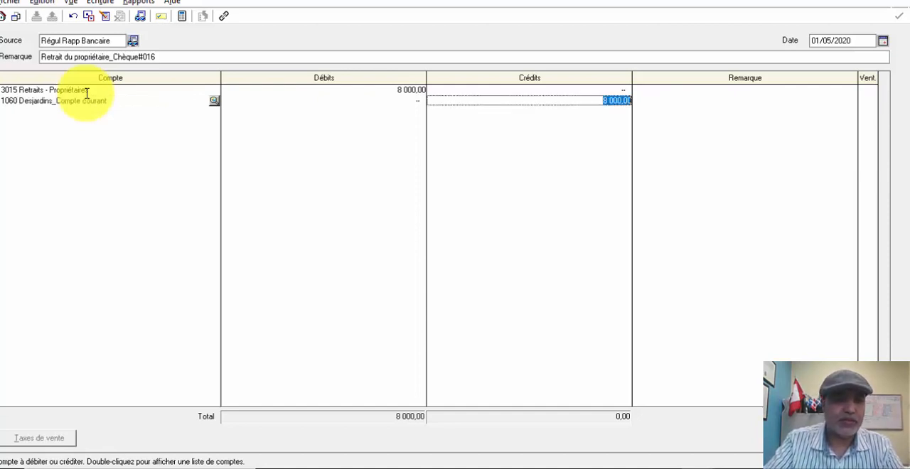
key(Tab)
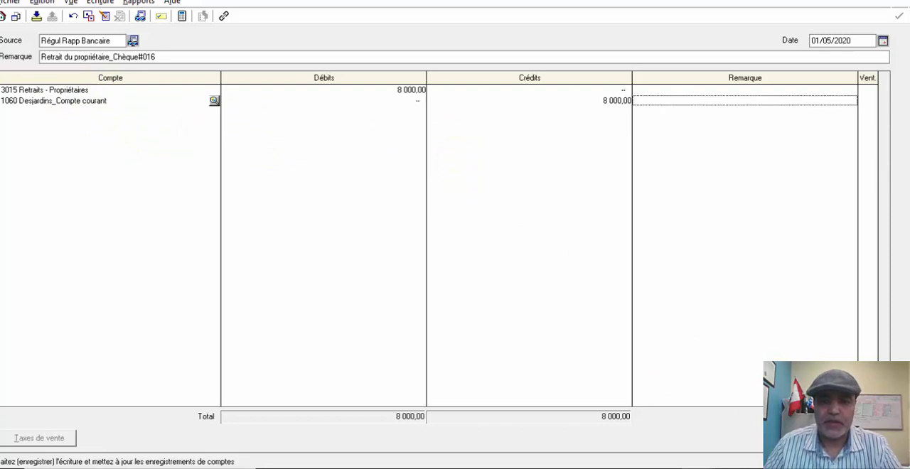
- Date the owner withdrawal entry 31/05/2020 and post it, accepting the later date
click(884, 41)
click(862, 132)
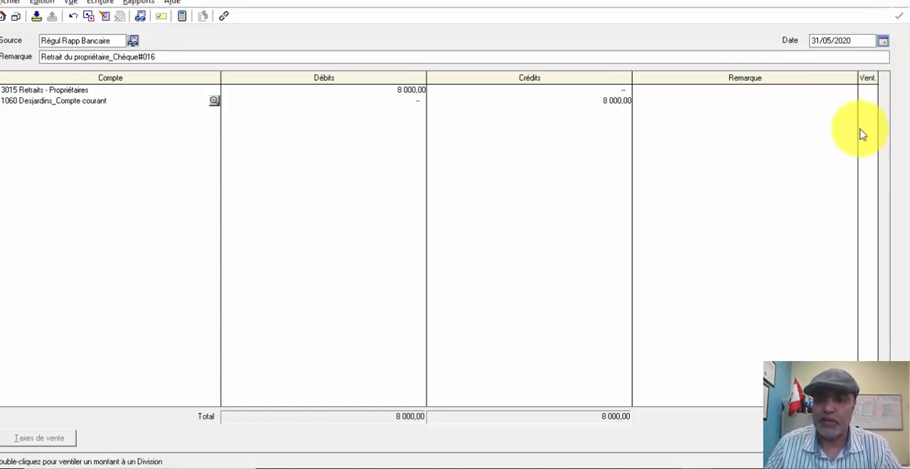
click(853, 439)
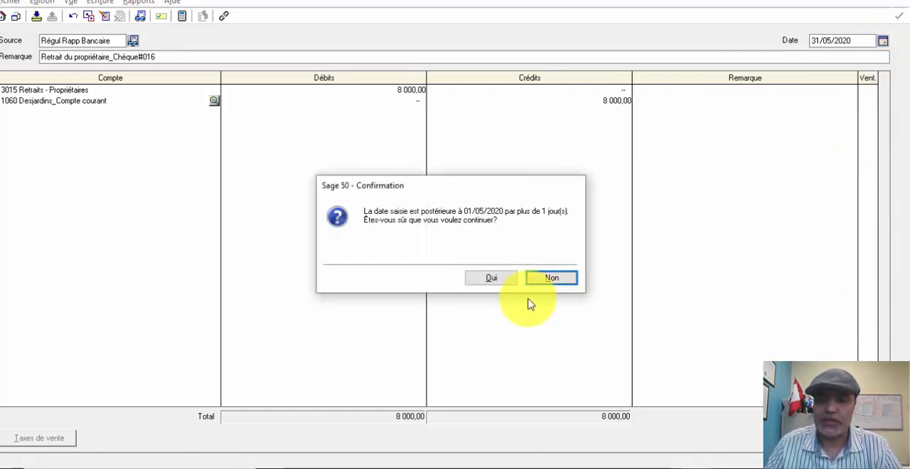
click(509, 278)
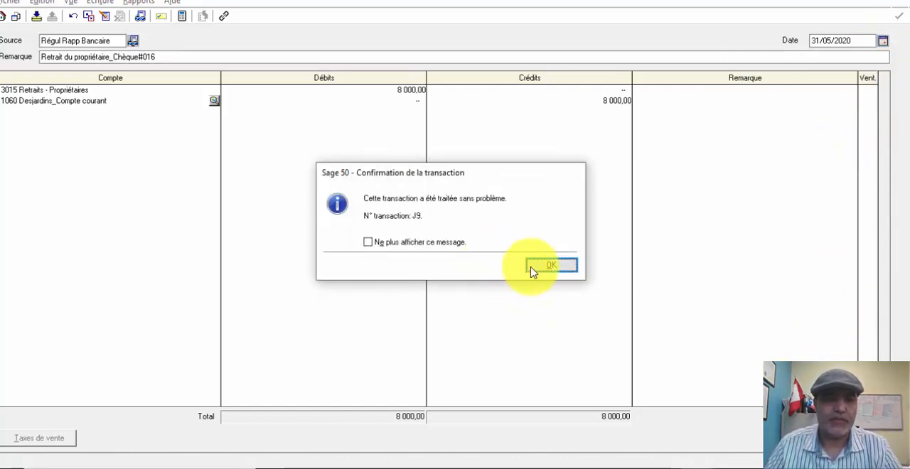
click(533, 270)
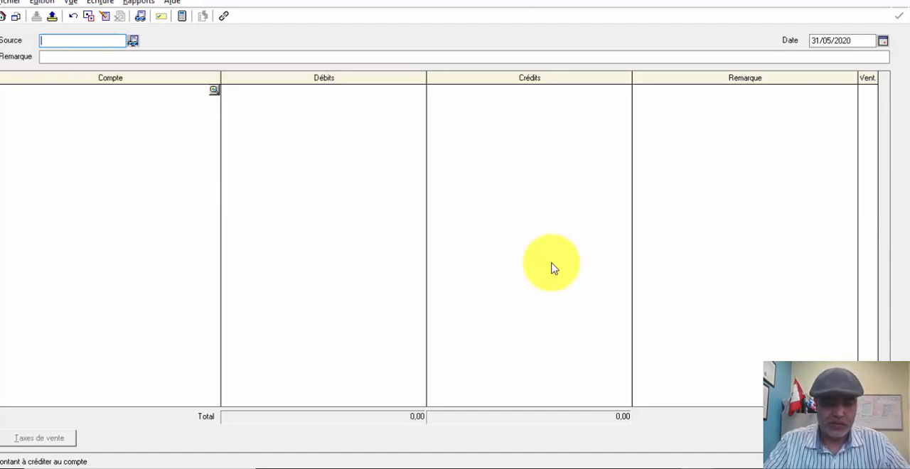
- Enter Régul Rapp Bancaire as the new entry's source and Paiement du client trantraval_chèque#100 as its remark
key(ctrl+v)
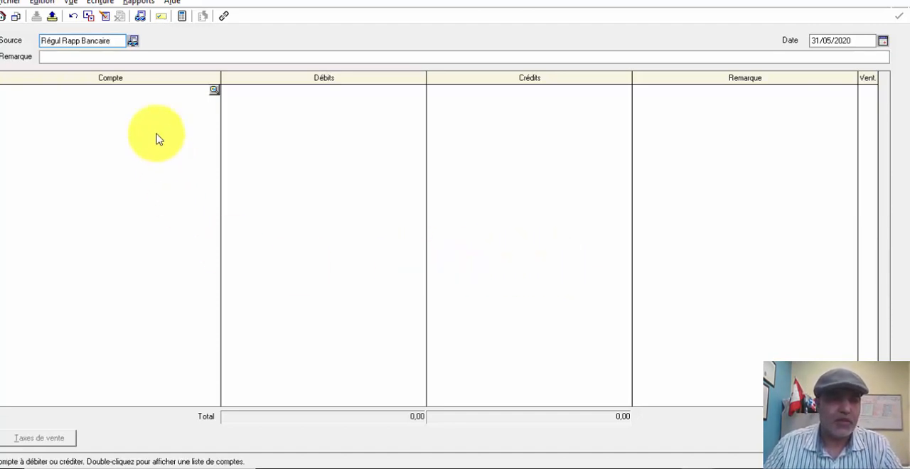
click(102, 56)
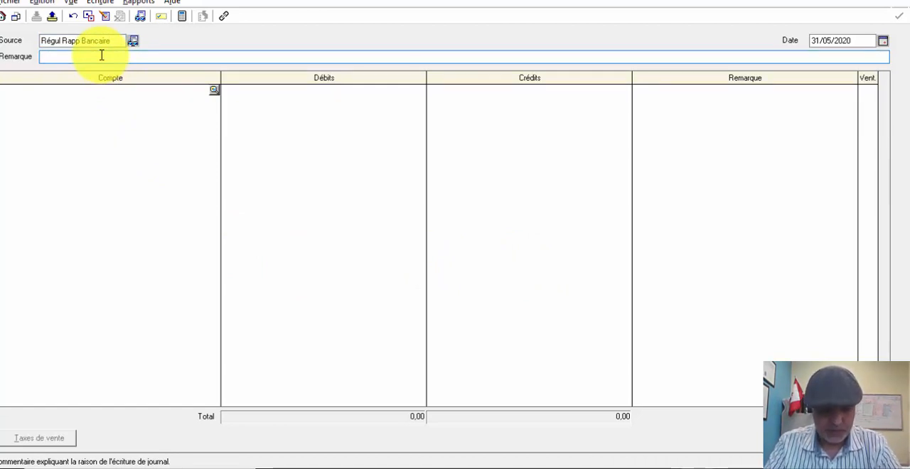
text(P)
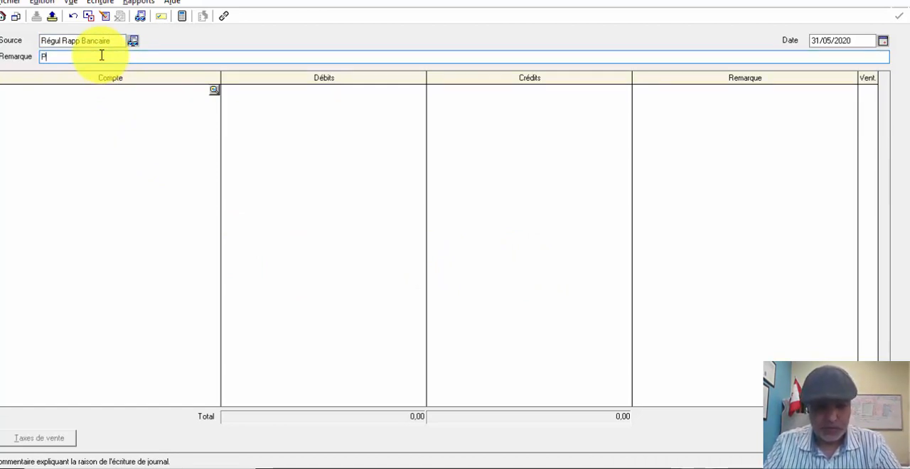
text(aiement du client)
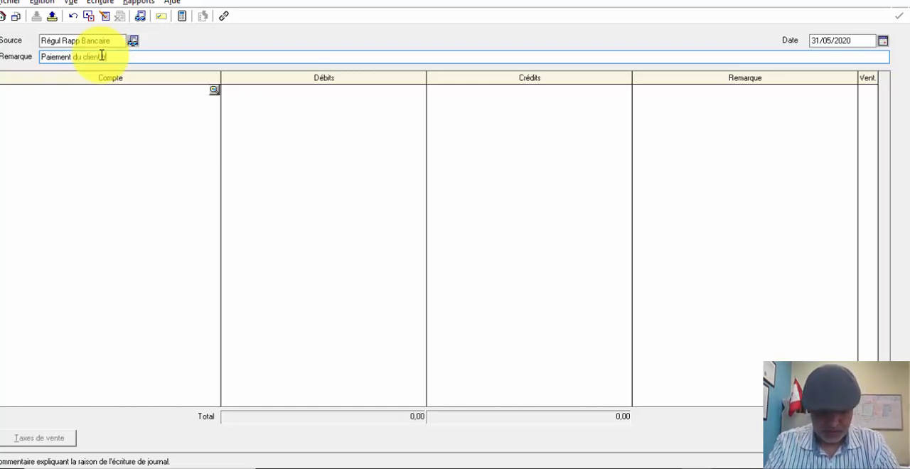
text( Montreal)
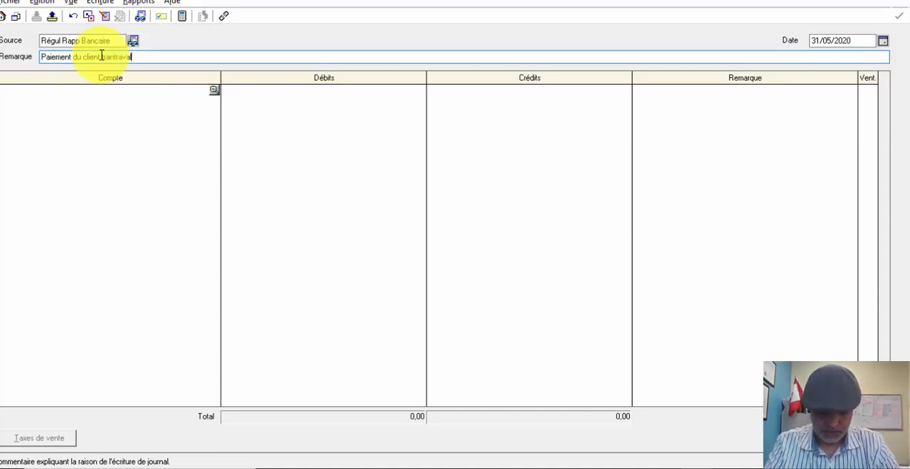
text(_ch)
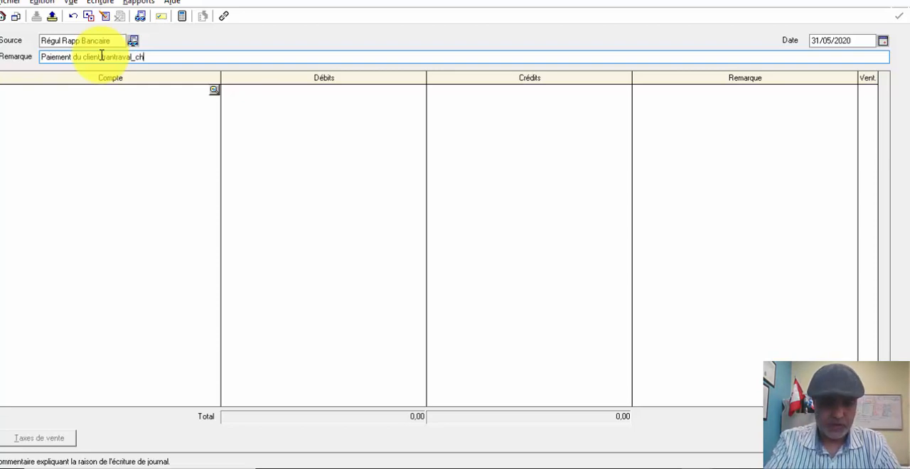
text(èque)
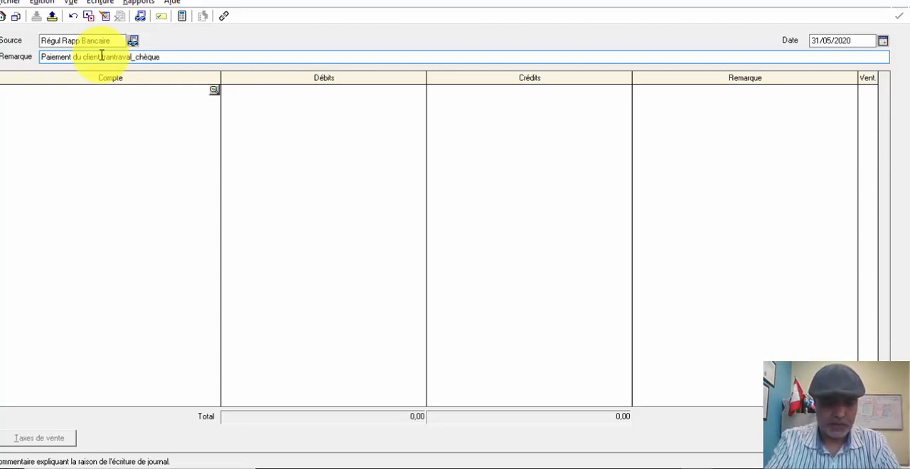
text(#100)
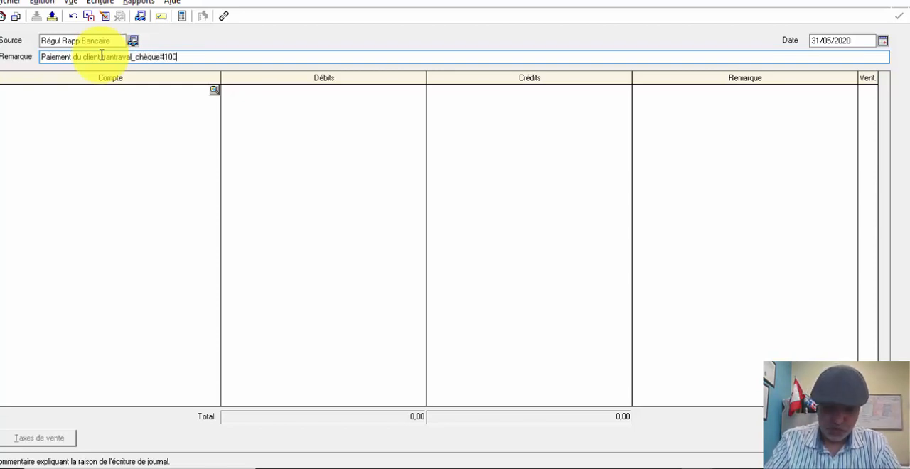
- Debit account 1060 Desjardins_Compte courant for 1 122,33 on the first line of the entry
click(89, 91)
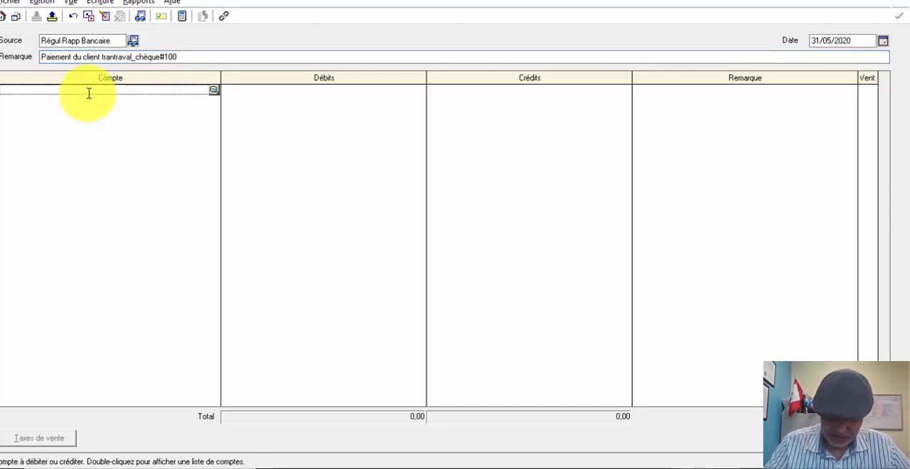
text(1060)
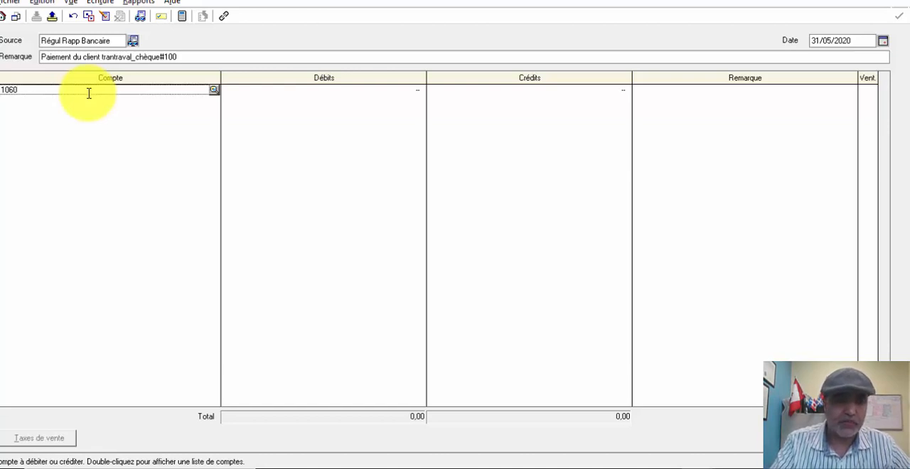
key(Tab)
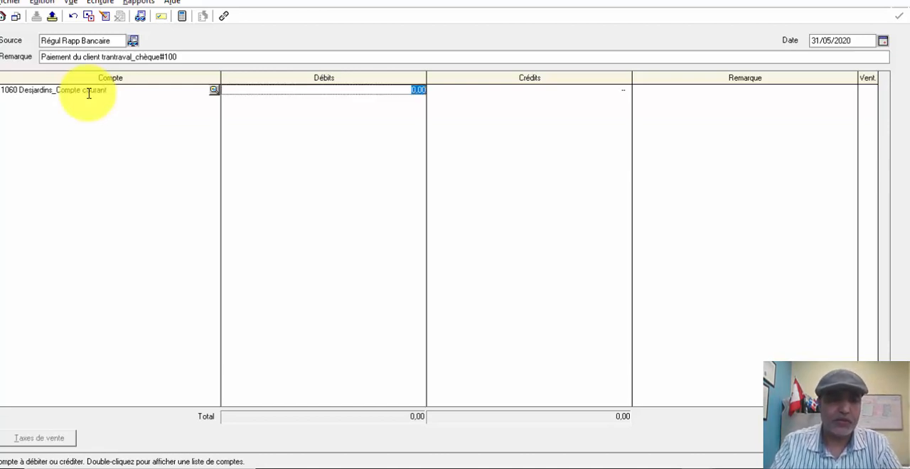
text(1)
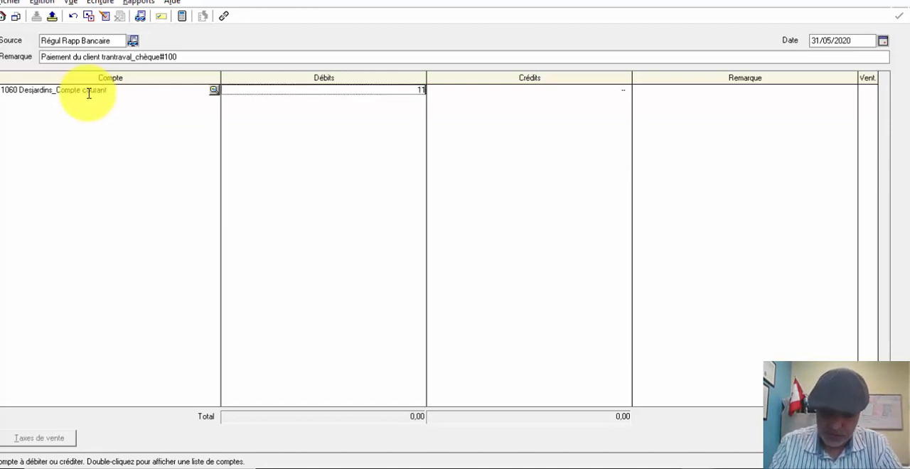
text( 122,33)
key(Tab)
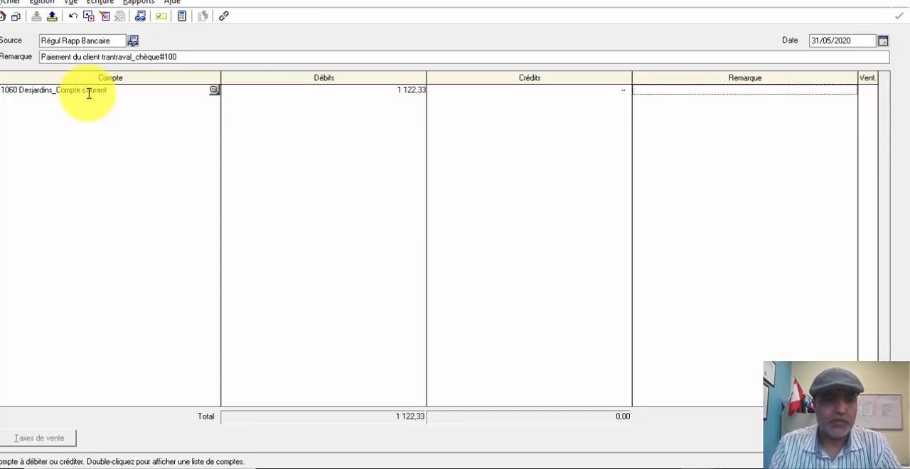
key(Tab)
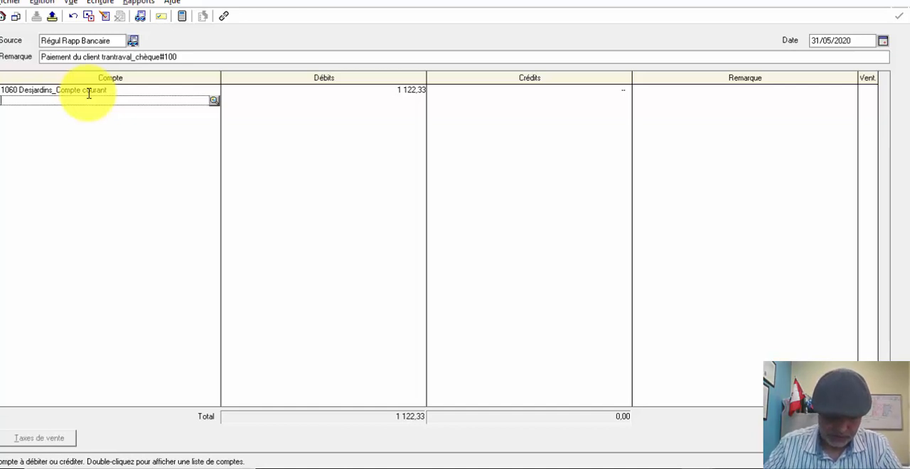
- Look through the account selection list for the customer receivables account, without choosing one
double_click(191, 102)
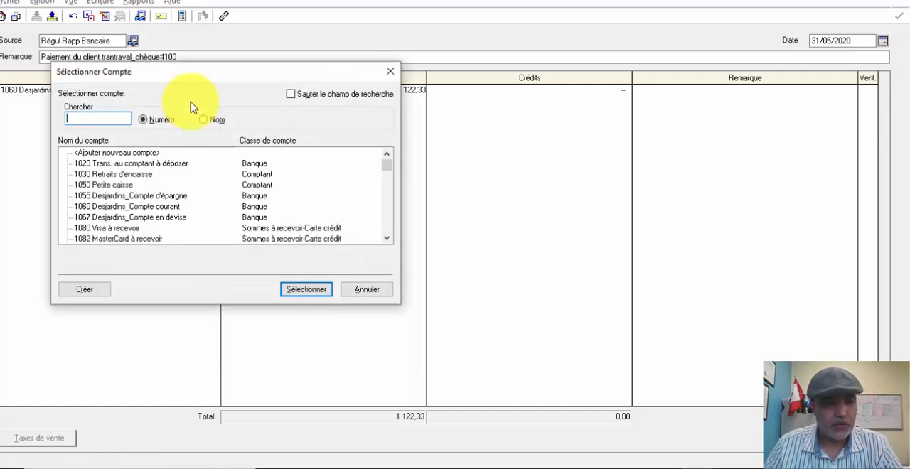
scroll(171, 195, down, 2)
scroll(169, 195, down, 3)
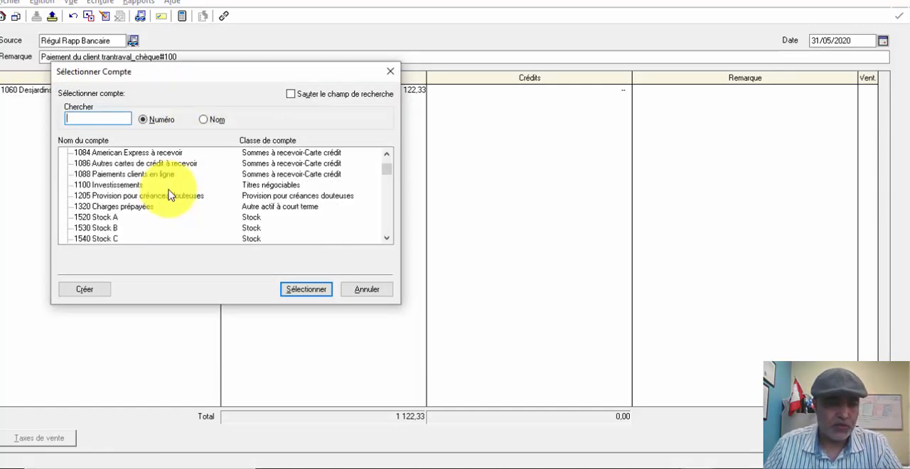
scroll(169, 195, up, 2)
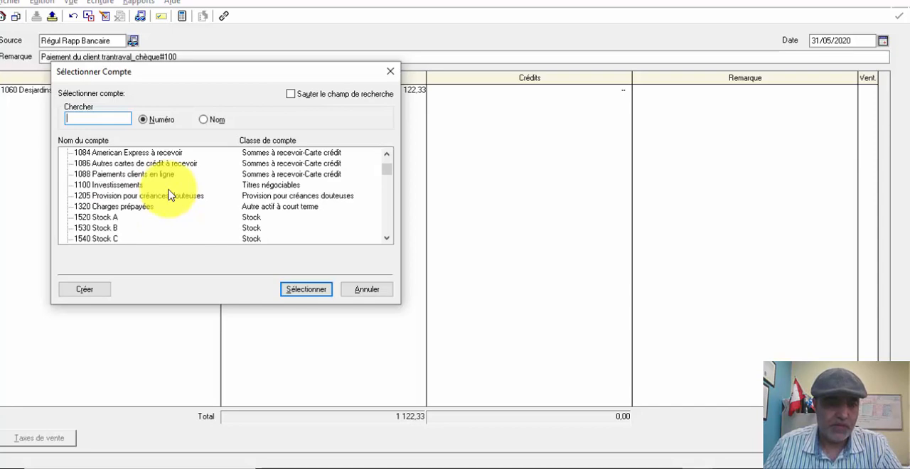
scroll(168, 195, down, 4)
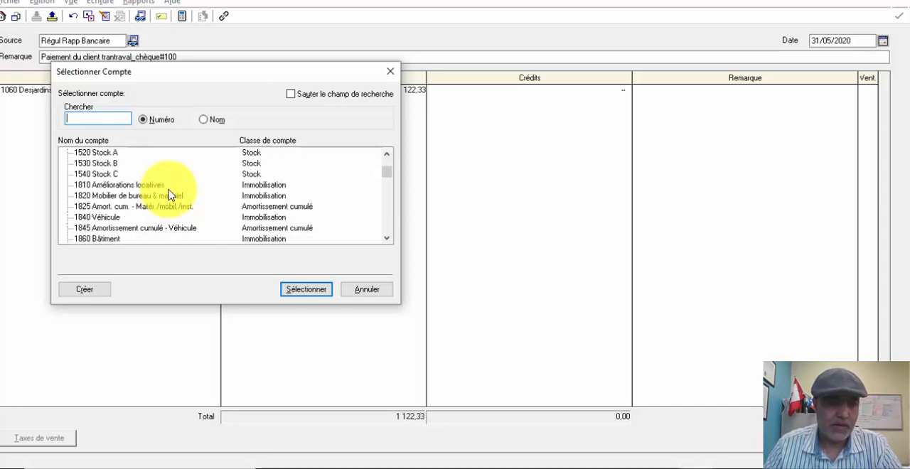
scroll(169, 195, down, 1)
scroll(169, 195, up, 5)
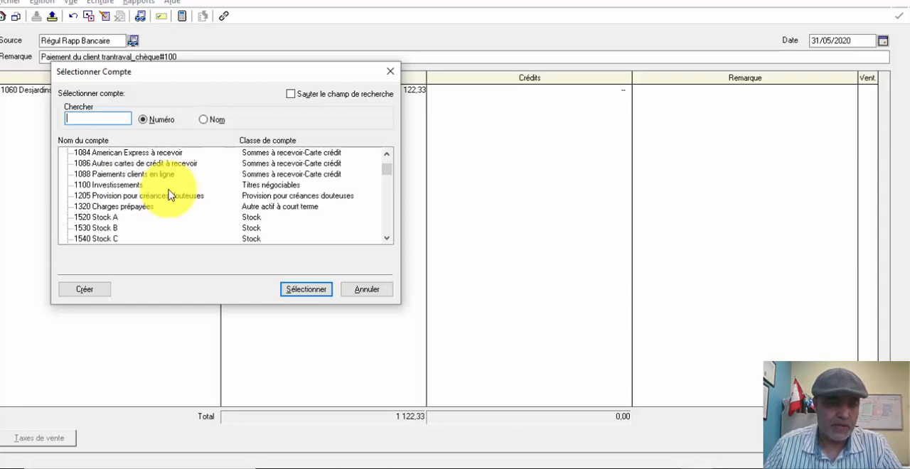
key(Escape)
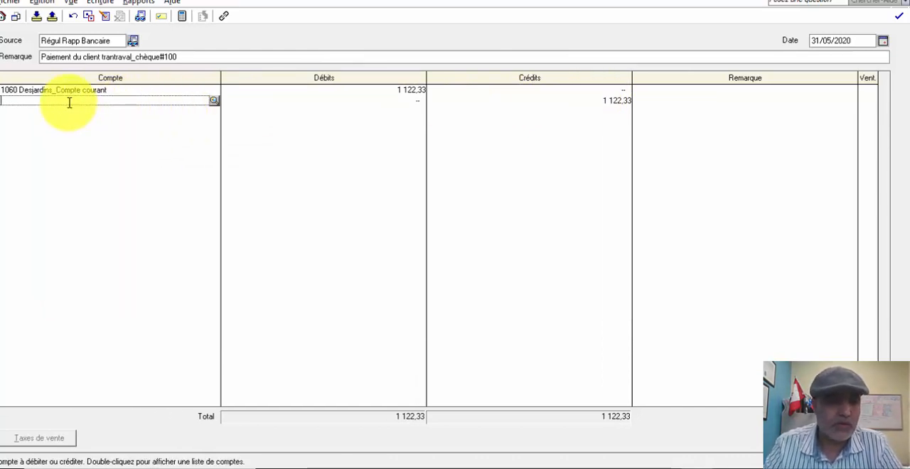
- Credit account 1080 Comptes recevables (Clients) for 1 122,33 on the second line of the entry
text(1080)
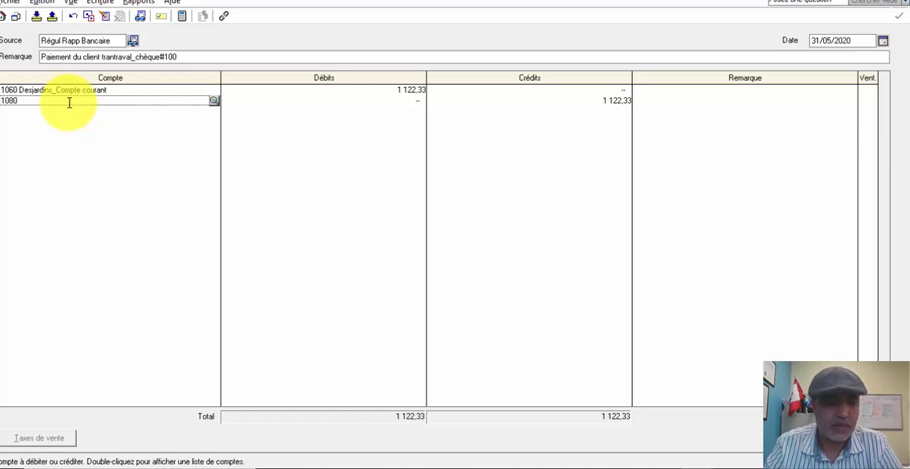
key(Tab)
key(Tab)
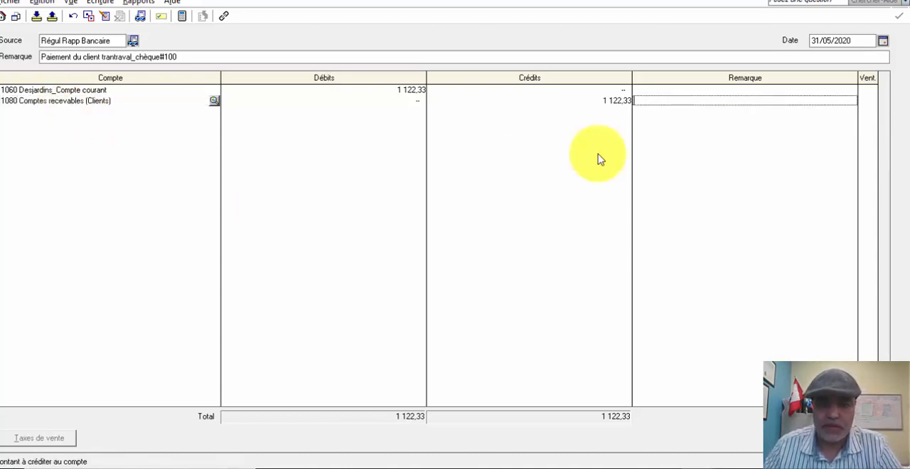
- Post the customer payment entry and close the general journal
click(853, 439)
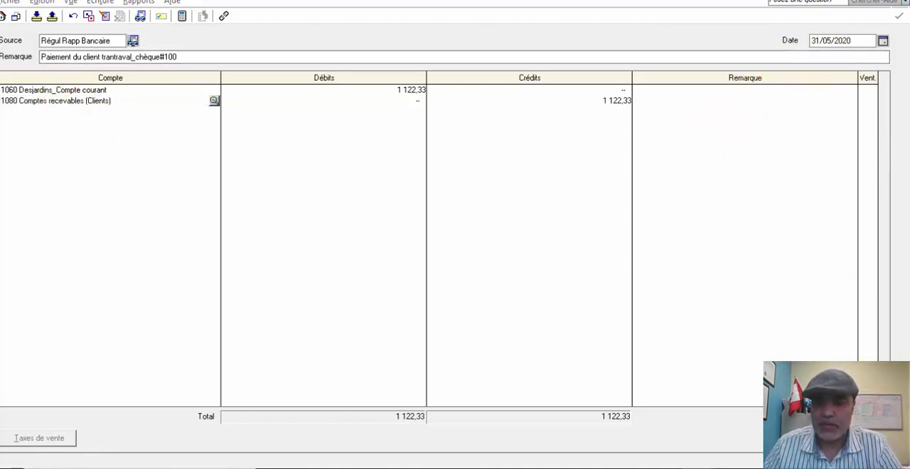
click(497, 279)
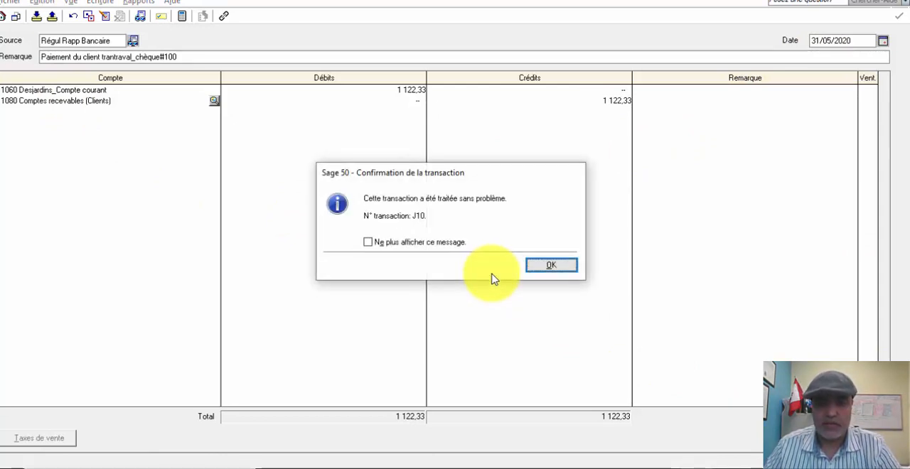
click(539, 268)
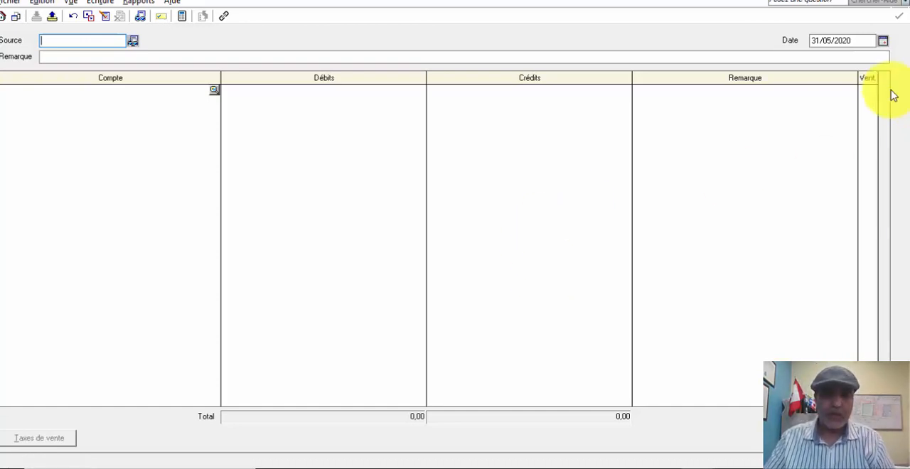
click(891, 1)
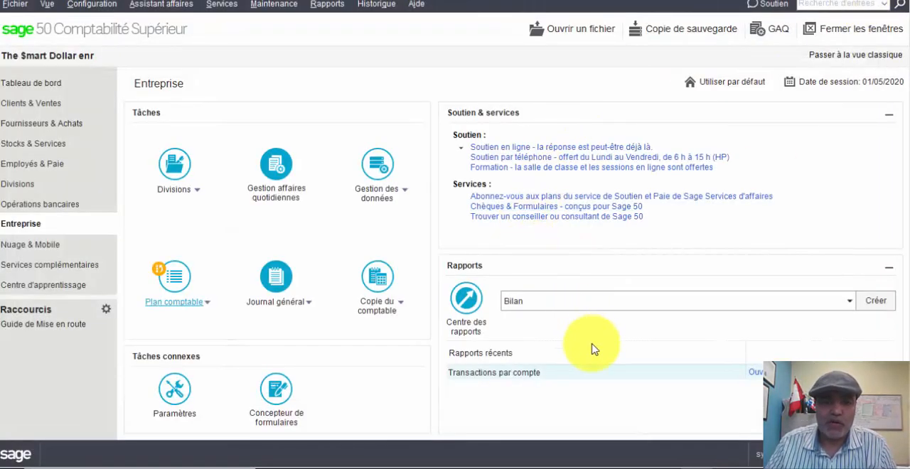
- Return to the reconciliation of account 1060 and check the two Régul Rapp Bancaire entries in its transaction list
mouse_move(689, 467)
click(747, 429)
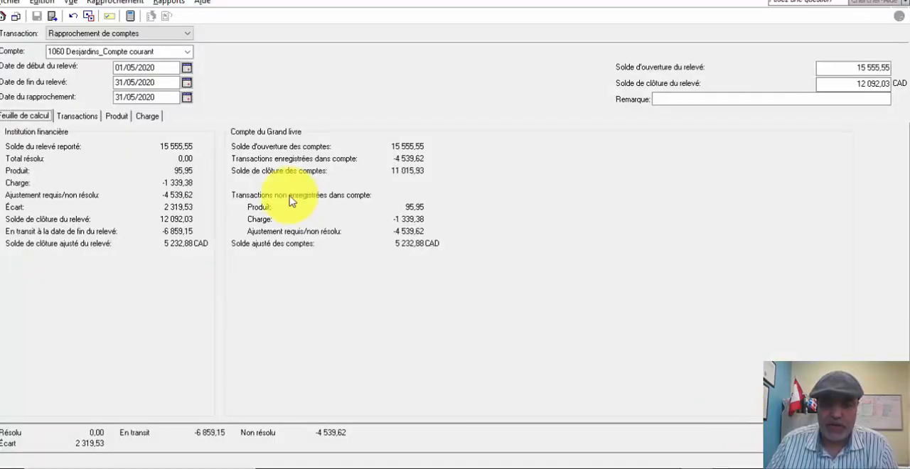
click(75, 117)
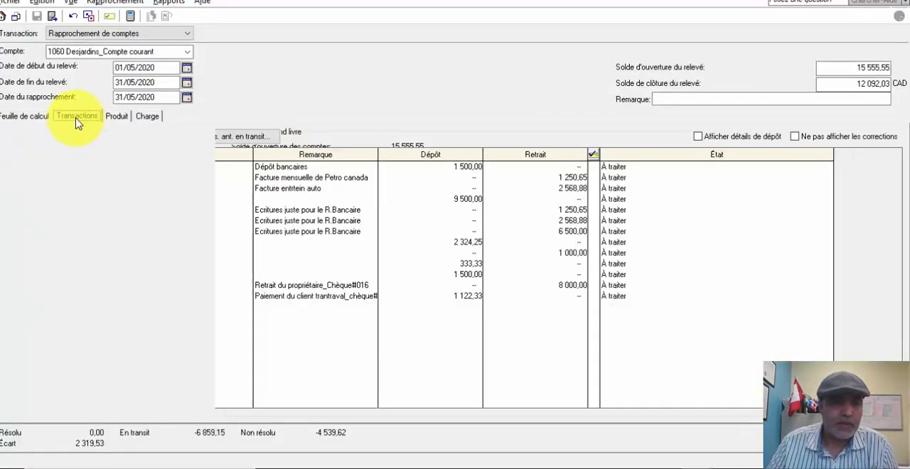
click(576, 286)
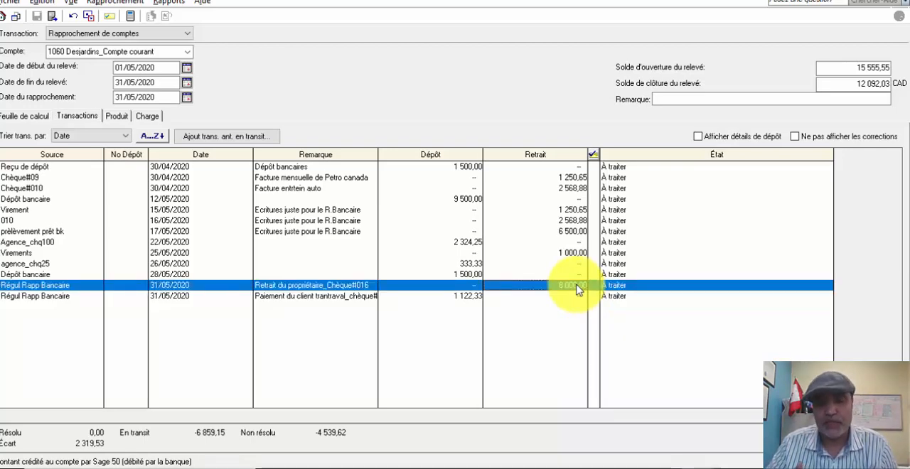
click(459, 298)
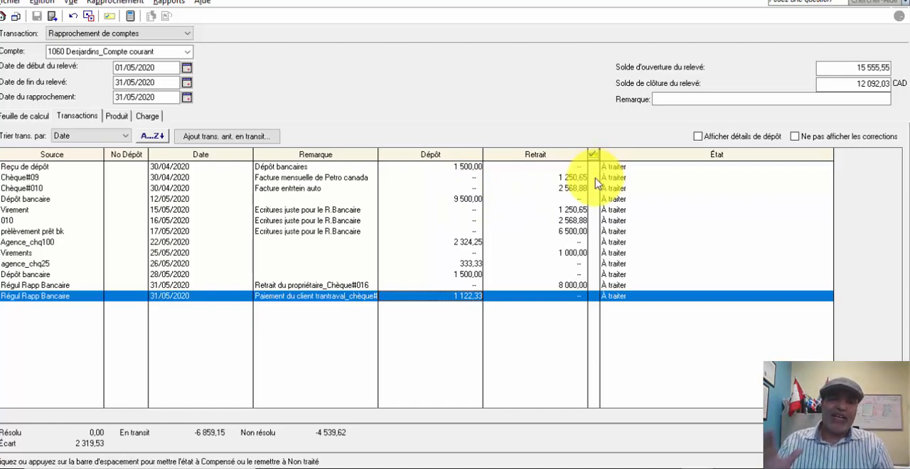
- Switch to the Excel workbook and compare the 9 500,00 deposit on the Desjardins statement with the one in the bank ledger
click(505, 468)
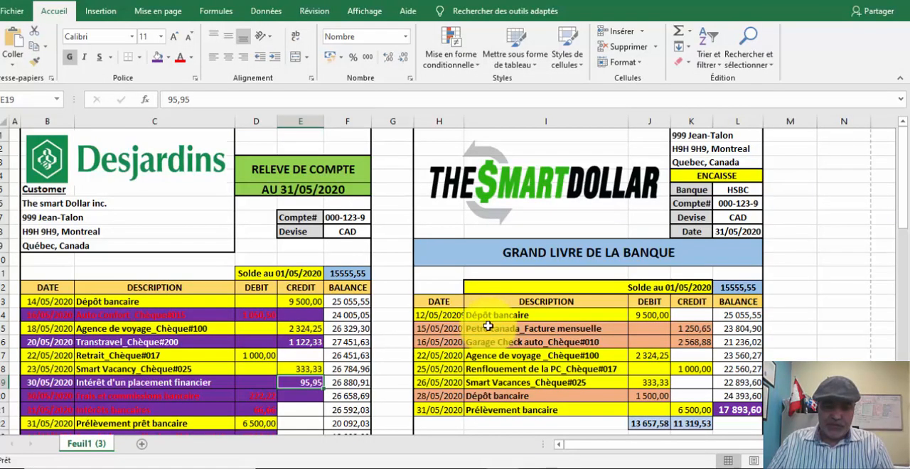
scroll(498, 313, down, 1)
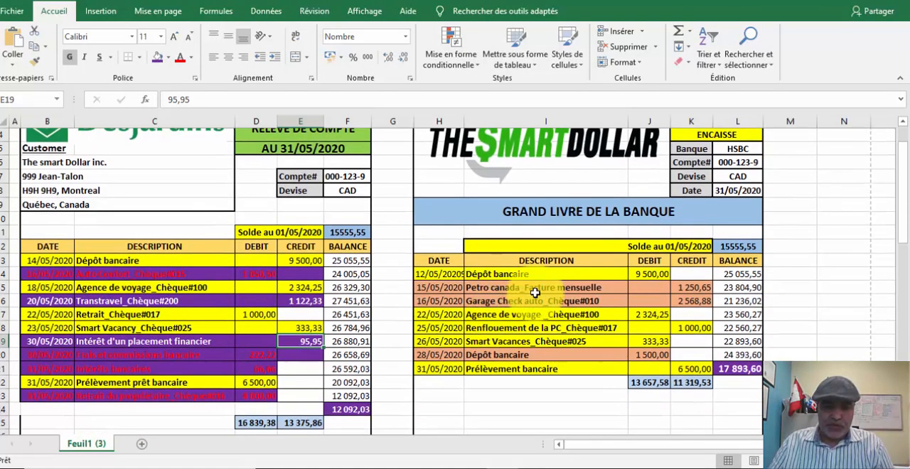
click(650, 274)
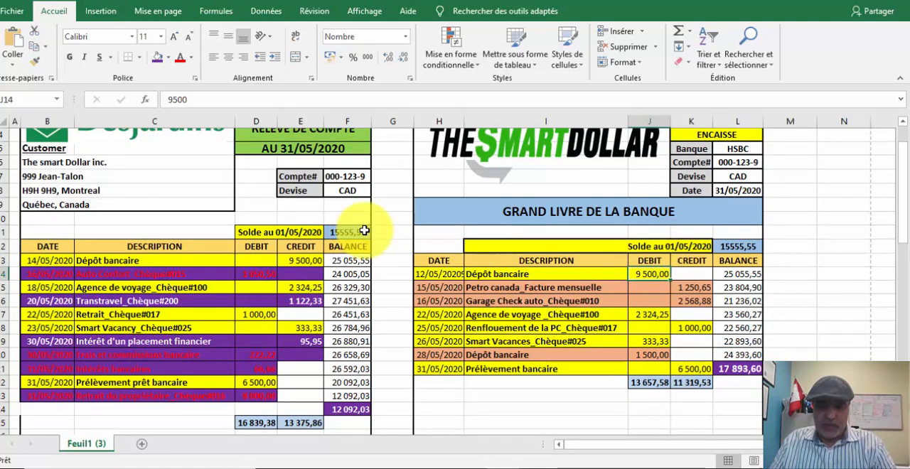
click(304, 262)
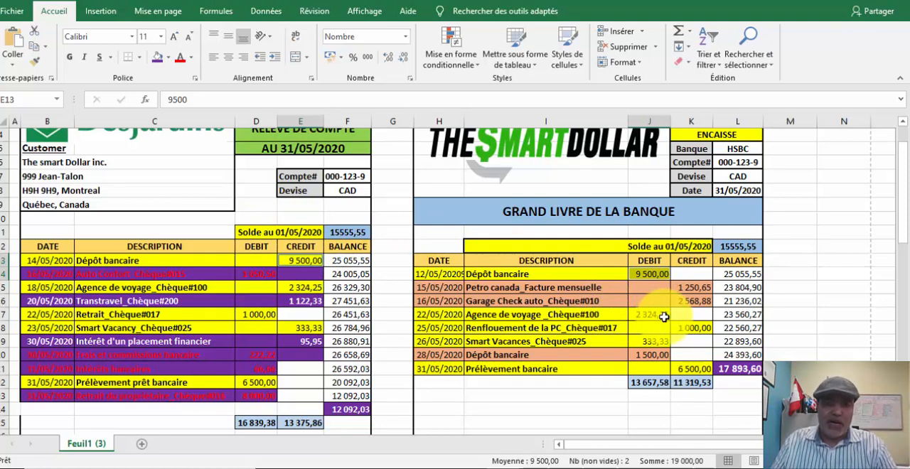
click(649, 274)
ctrl+click(301, 260)
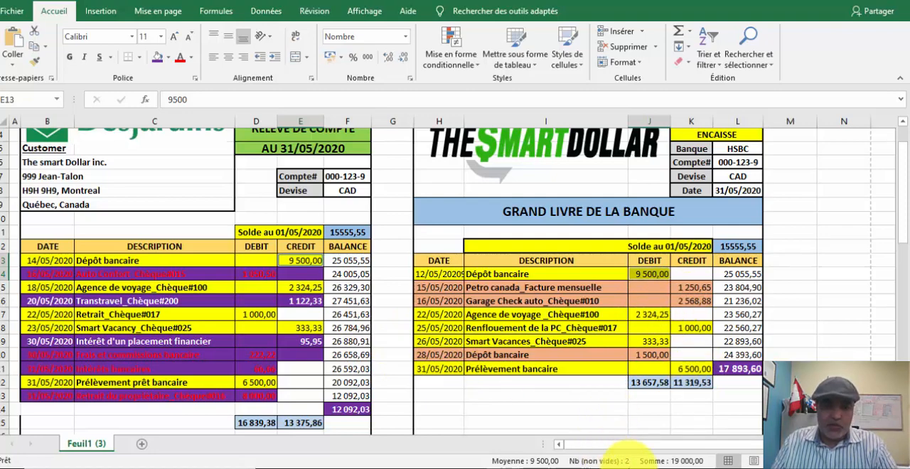
- Switch back to the Sage 50 reconciliation and mark the 9 500,00 and 2 324,25 deposits and the 6 500,00 and 1 000,00 withdrawals as Compensé
mouse_move(712, 418)
click(739, 431)
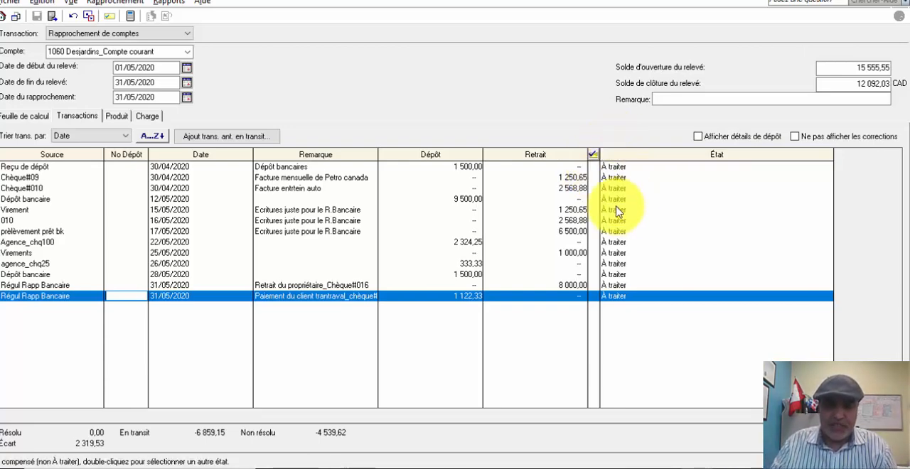
click(594, 199)
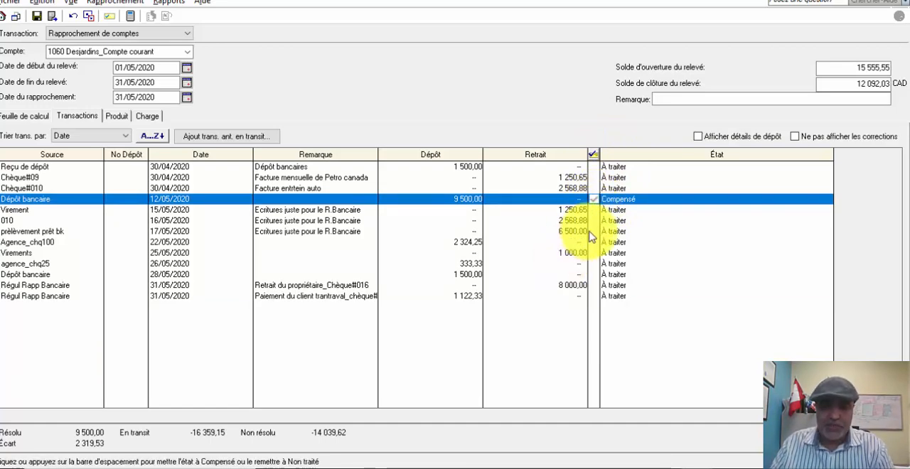
click(594, 232)
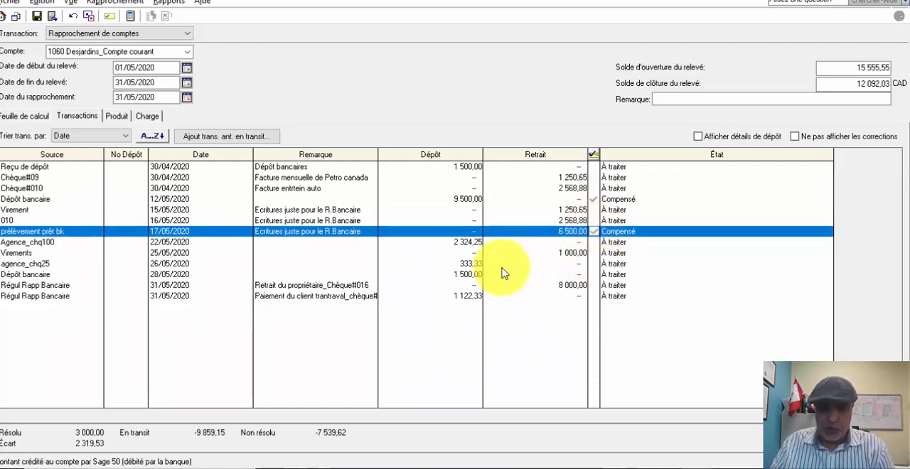
click(594, 243)
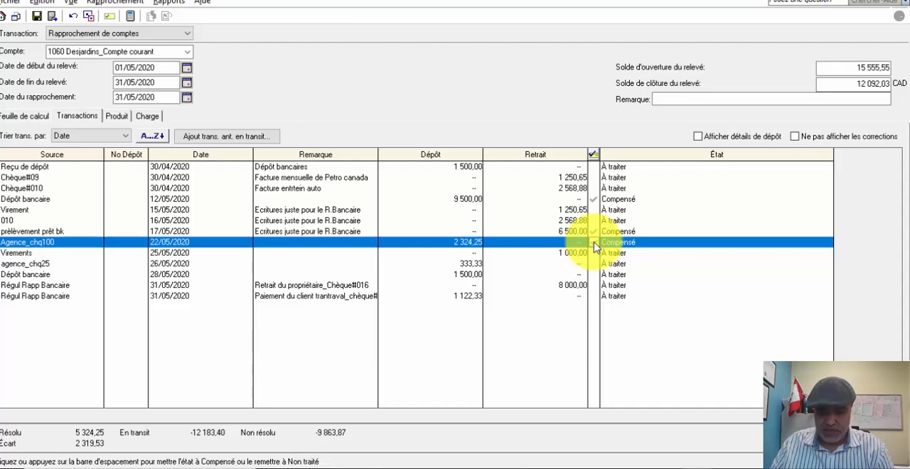
click(598, 254)
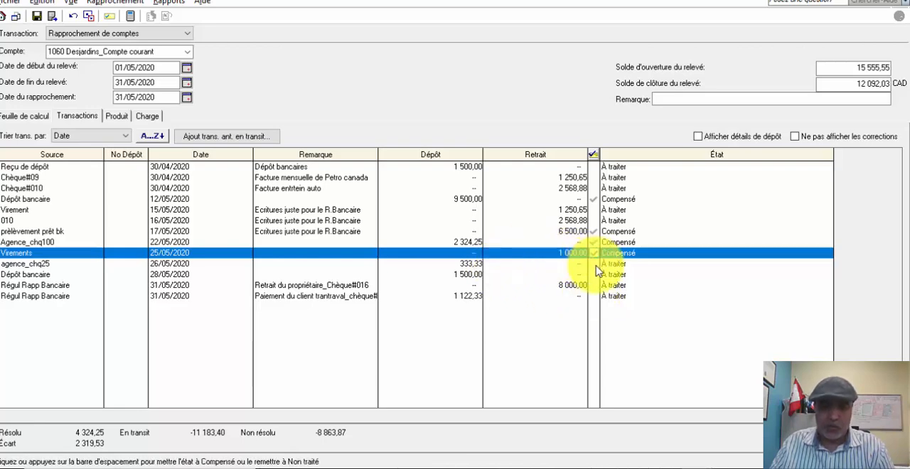
- Mark the agence_chq25 deposit and both Régul Rapp Bancaire entries, 8 000,00 and 1 122,33, as Compensé
click(594, 265)
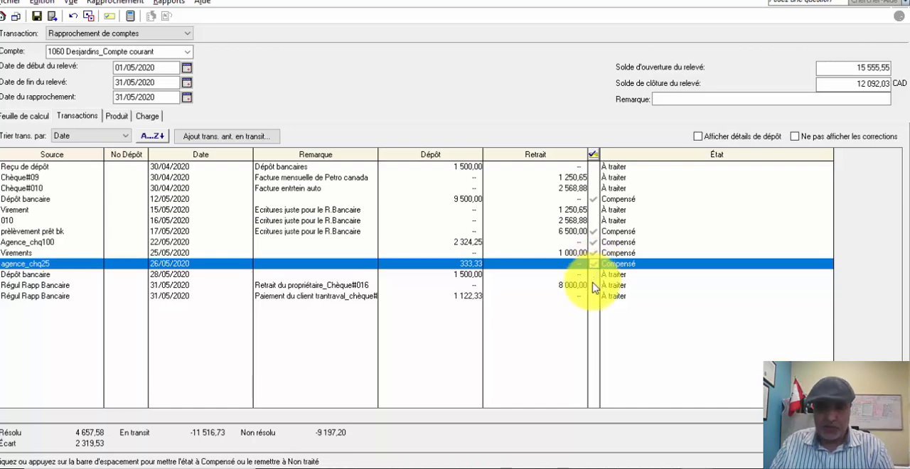
click(594, 286)
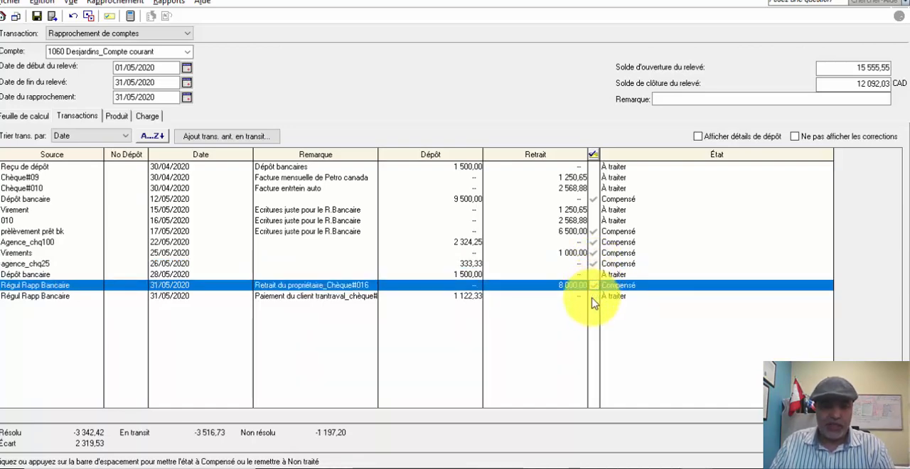
click(594, 297)
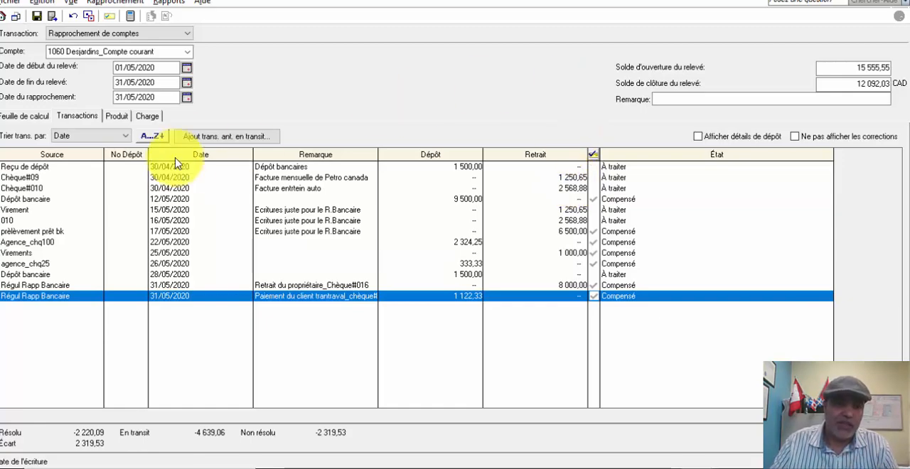
- Save the reconciliation and remove all the prior outstanding transactions dated 30/04/2020 from it
click(202, 139)
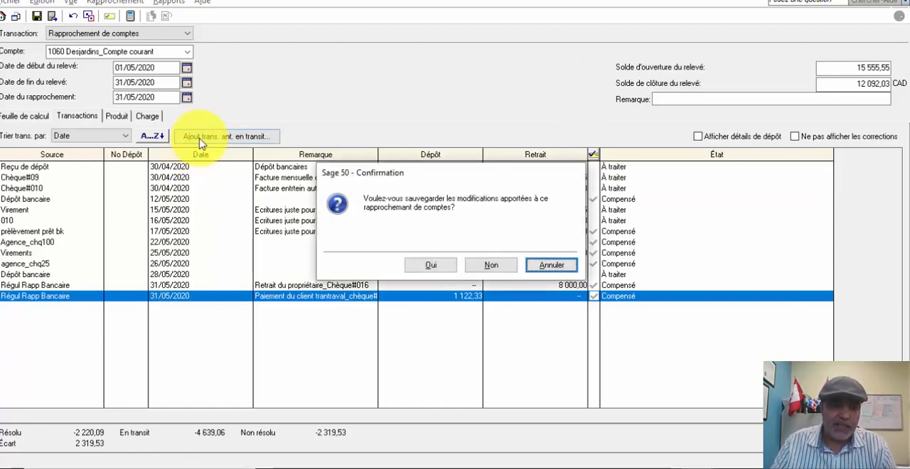
click(551, 264)
click(37, 17)
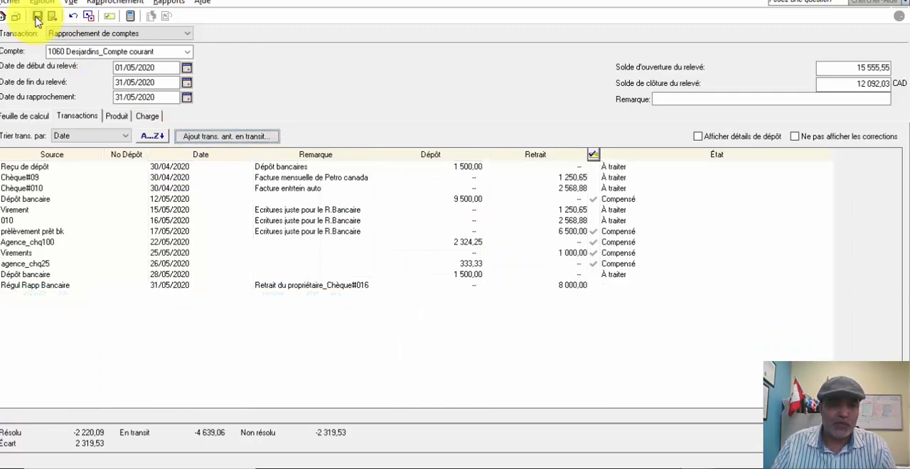
click(226, 139)
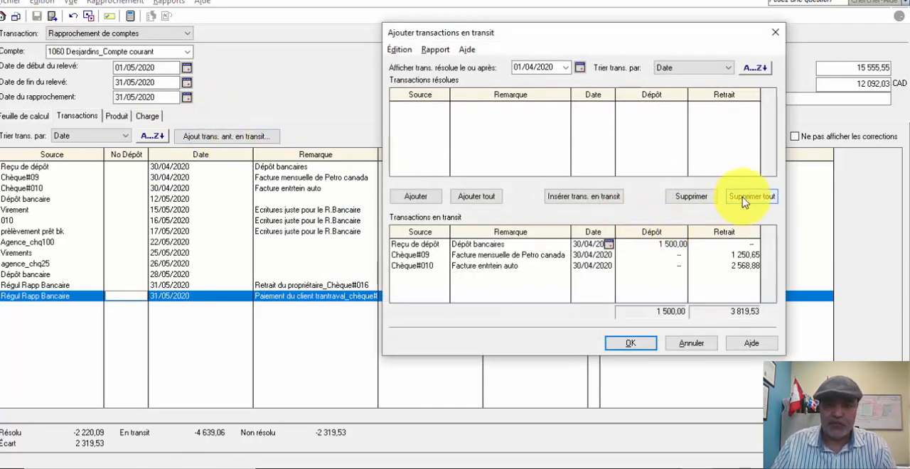
click(750, 197)
click(630, 344)
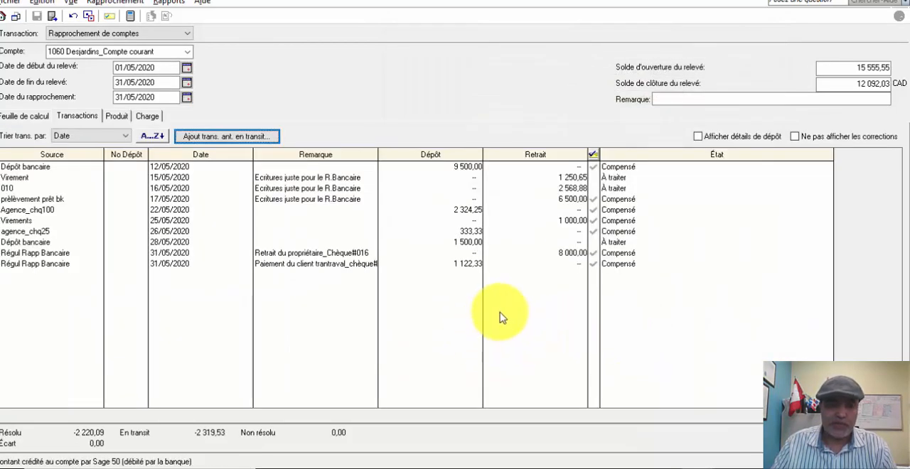
- Compare the adjusted book balance on the Sage 50 reconciliation worksheet with the ledger side of the Excel reconciliation report
click(23, 118)
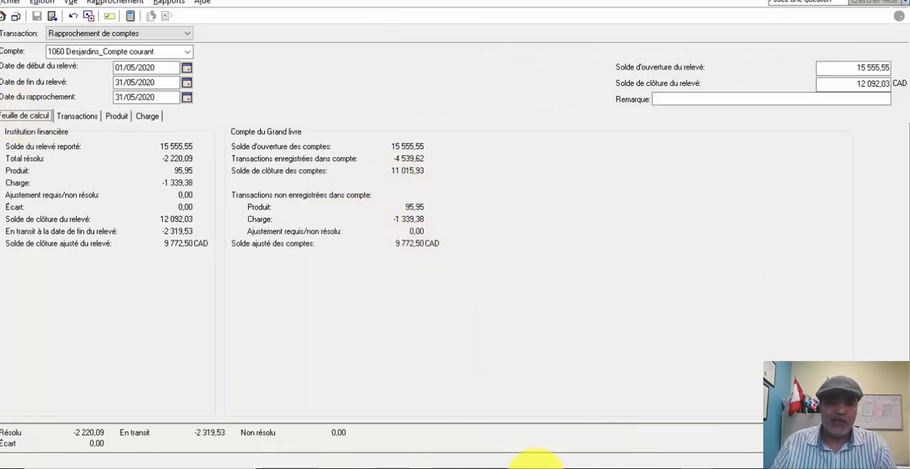
click(498, 468)
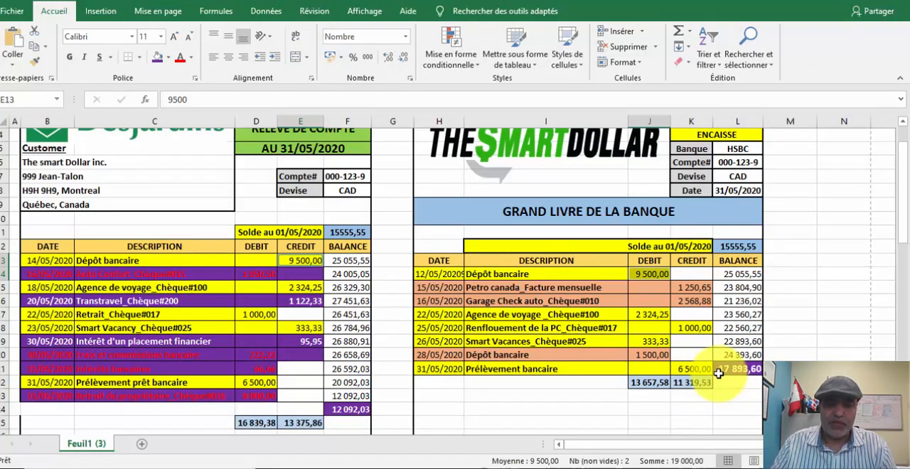
scroll(457, 346, down, 15)
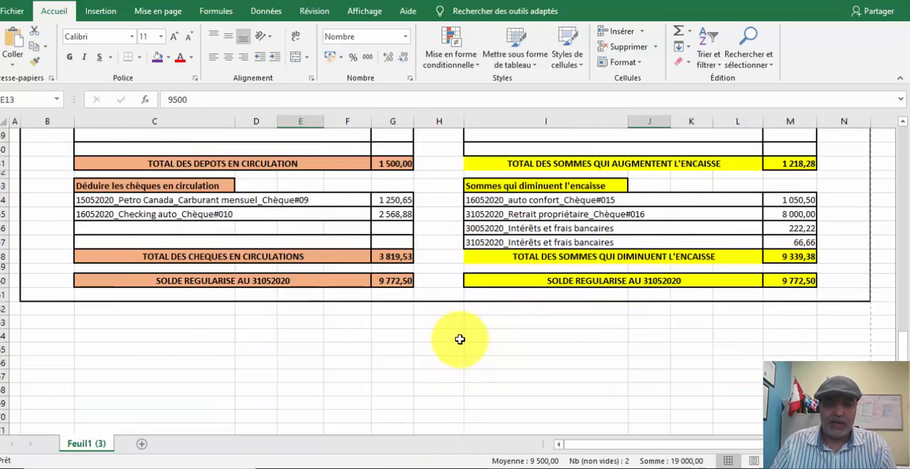
click(781, 281)
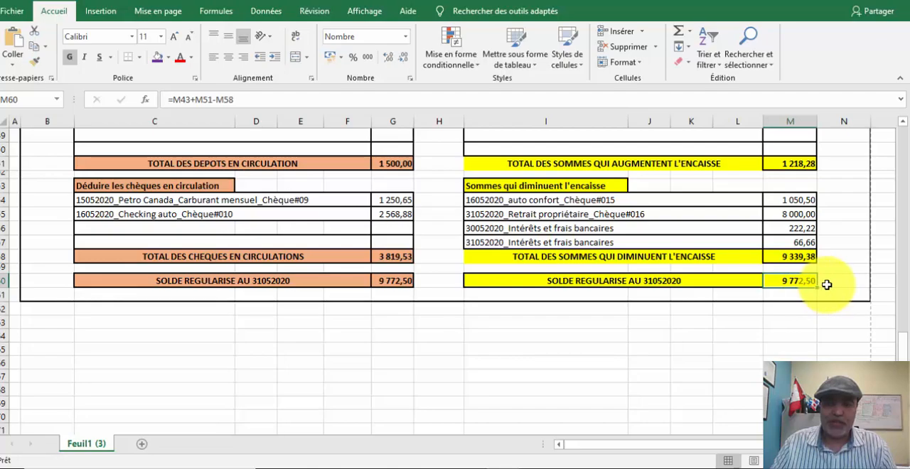
scroll(827, 284, up, 9)
scroll(827, 282, down, 8)
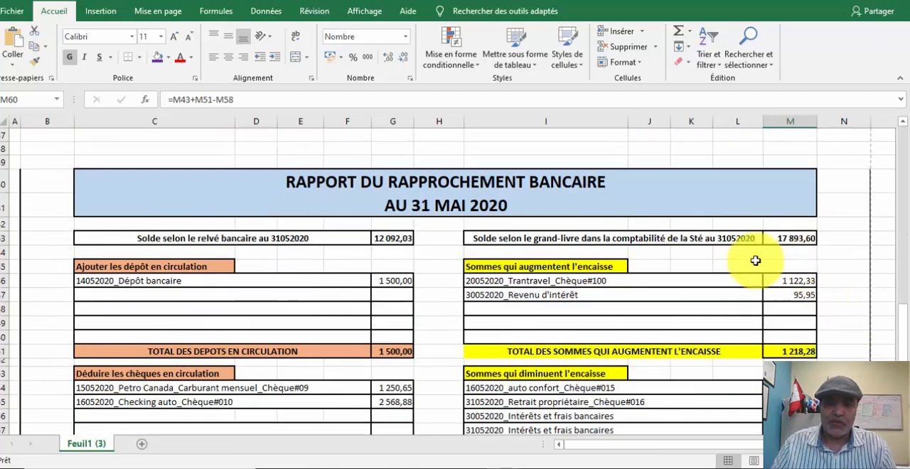
drag(487, 239, 789, 405)
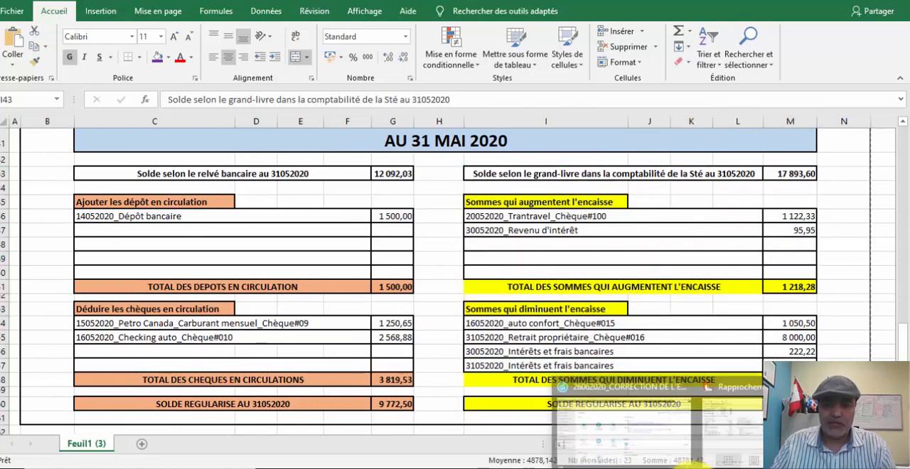
click(732, 430)
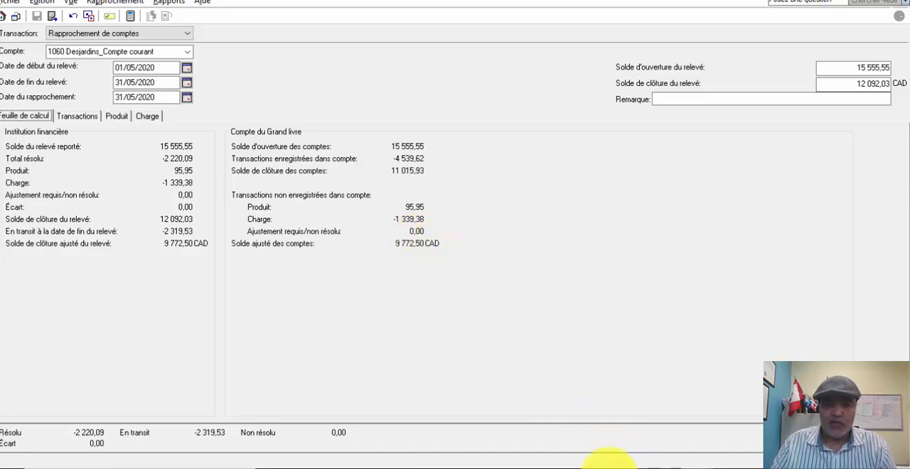
- Switch to the Excel report and examine its bank side, from the statement balance and outstanding deposit to the Solde régularisé
click(506, 462)
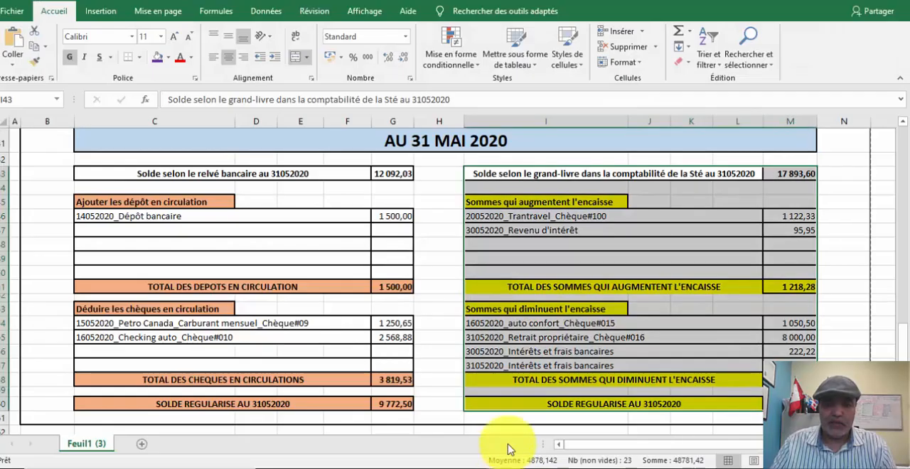
click(128, 178)
drag(128, 178, 388, 353)
click(380, 172)
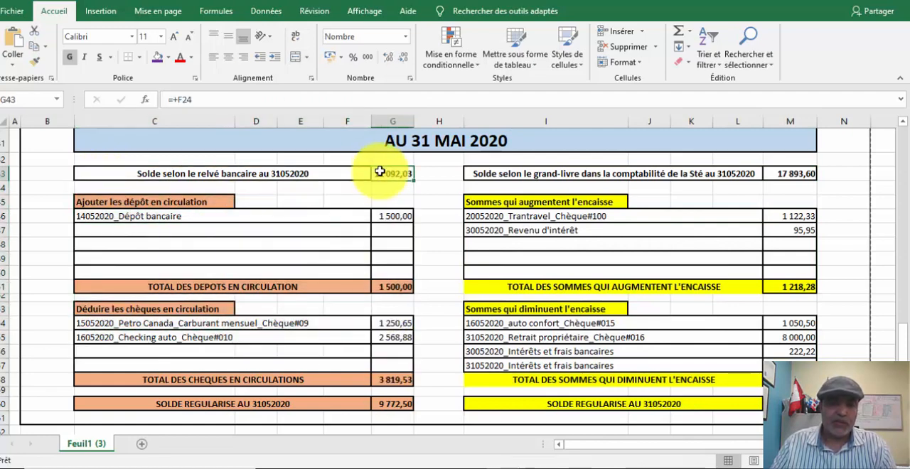
click(394, 217)
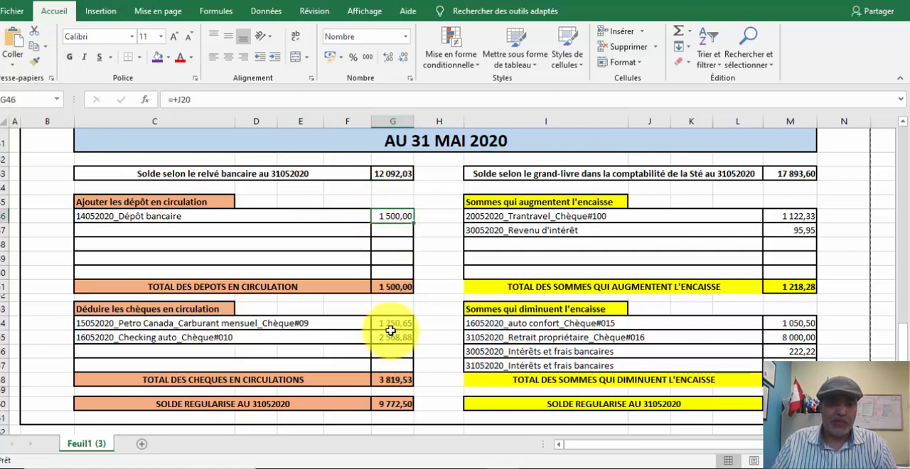
click(377, 405)
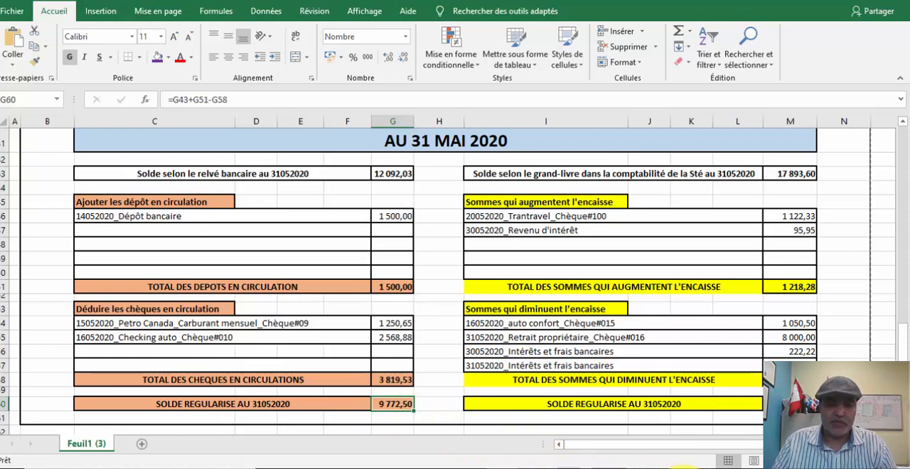
- Return to the Sage 50 reconciliation, review its journal entry details (Détails transaction de rapprochement de cptes) and close the report
click(687, 427)
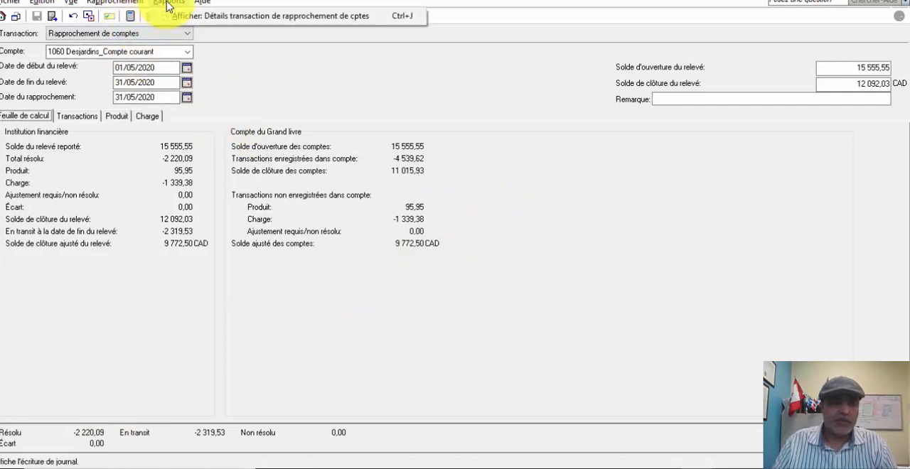
click(183, 17)
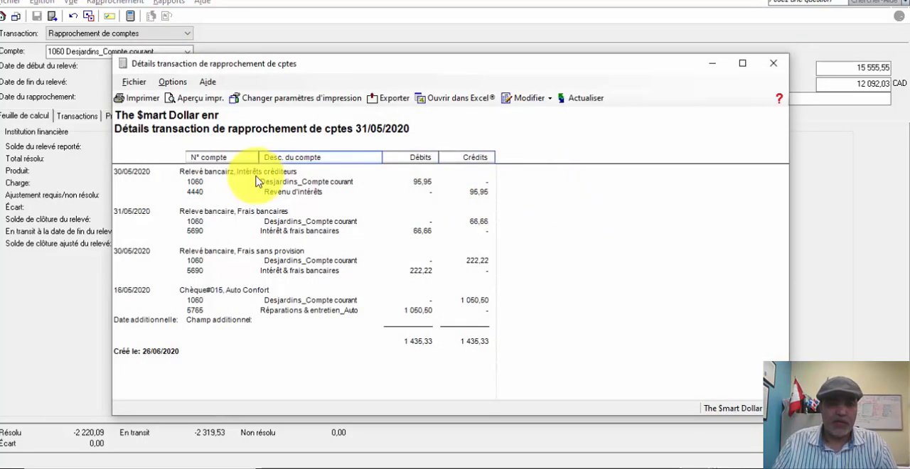
click(776, 67)
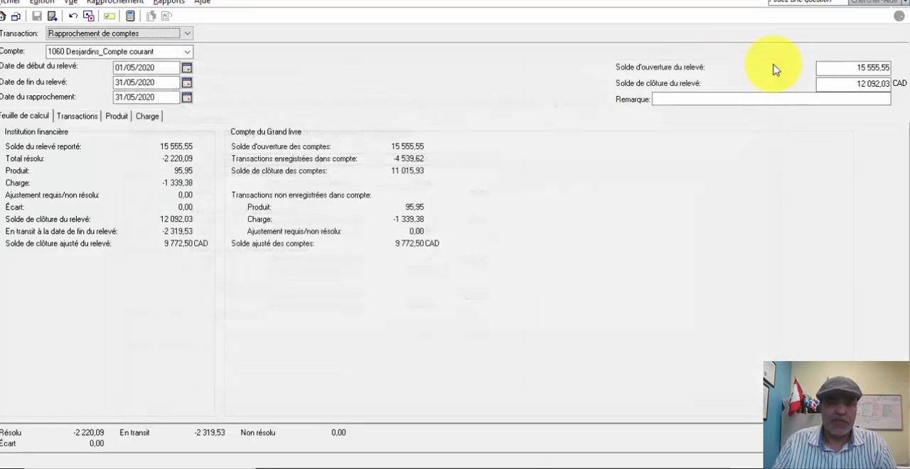
click(126, 6)
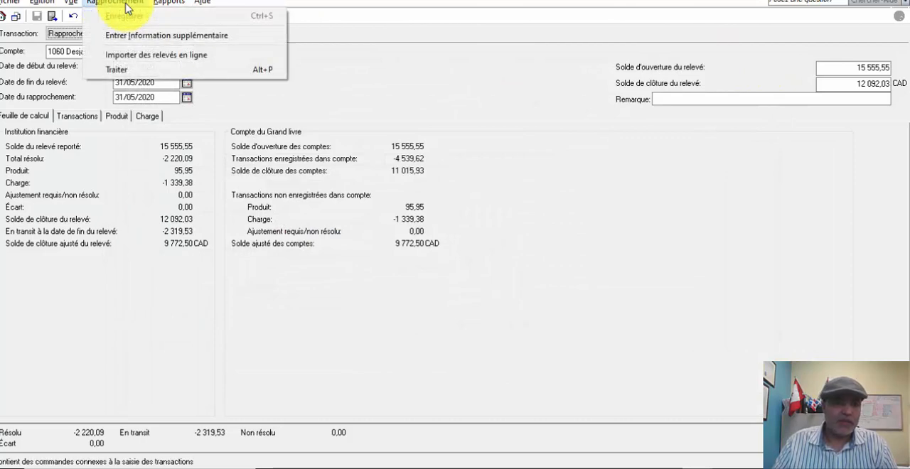
click(283, 0)
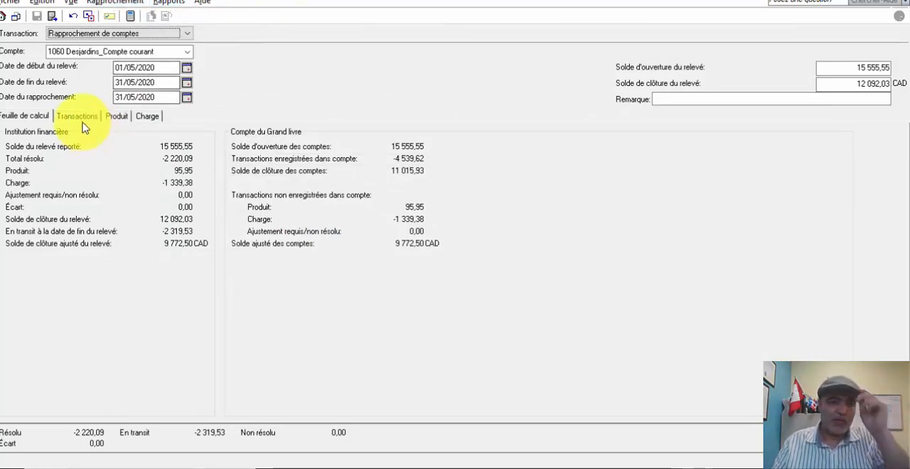
- Process the reconciliation of account 1060, accepting the statement end date after the session date, close its window and return to the Sage 50 home window
click(27, 119)
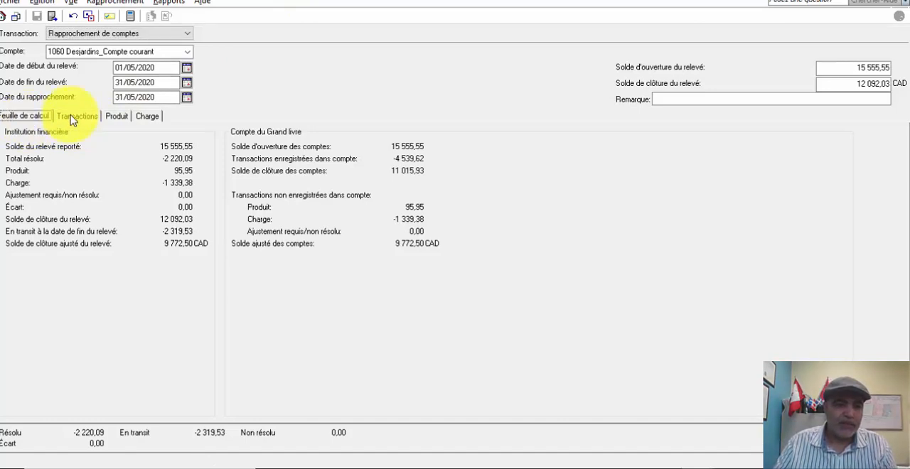
click(74, 117)
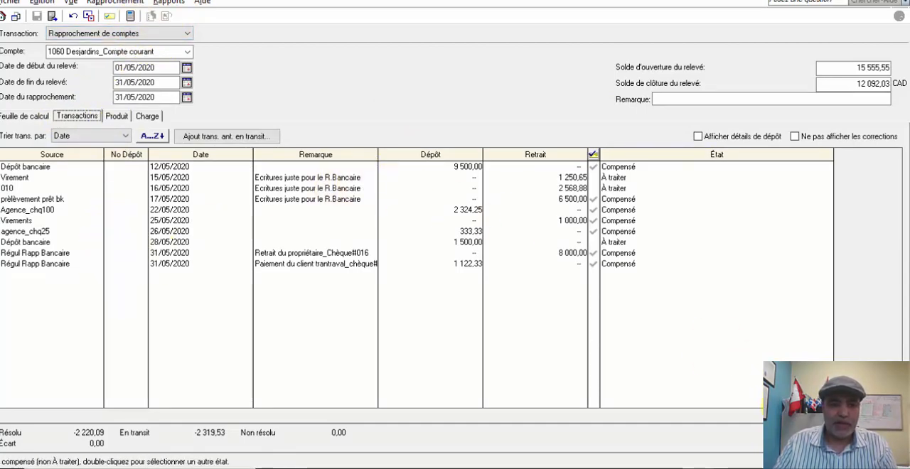
click(864, 438)
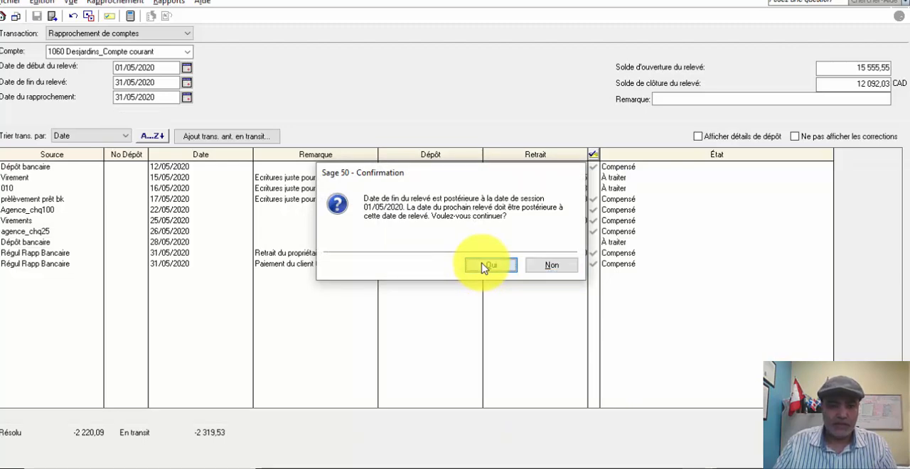
click(484, 266)
click(487, 272)
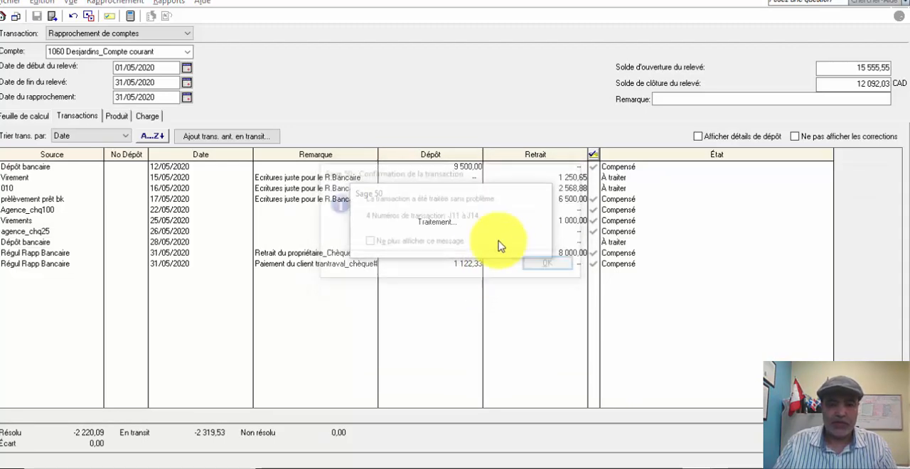
click(567, 269)
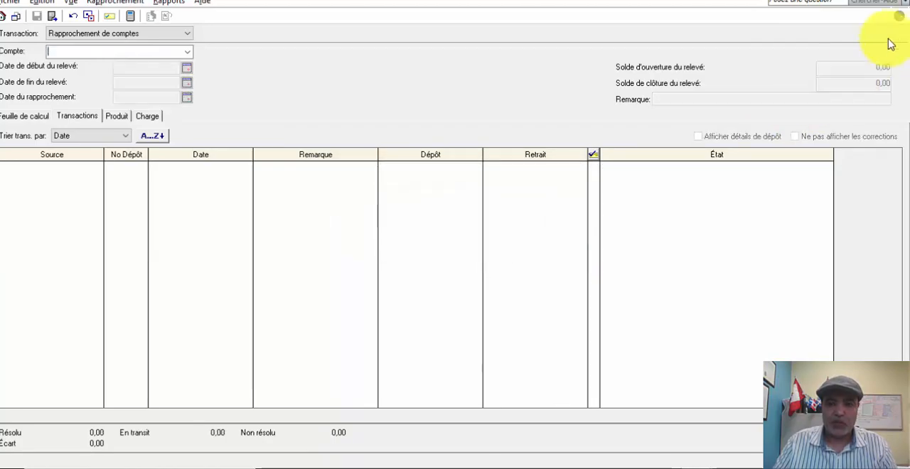
click(885, 2)
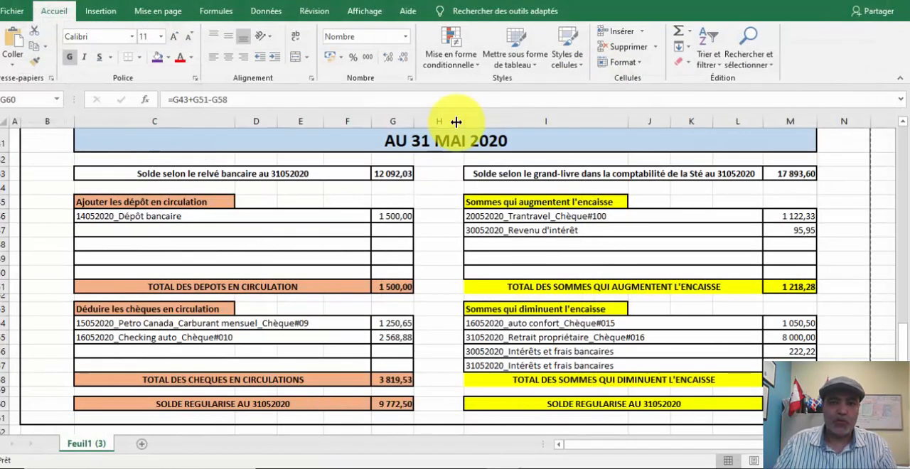
click(699, 467)
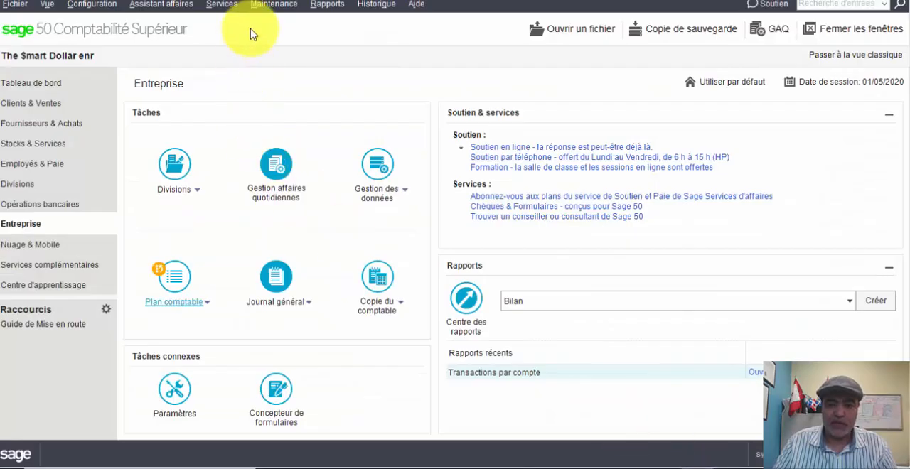
- Generate the summary (Sommaire) account reconciliation report for account 1060 Desjardins_Compte courant, covering 01/05/2020 to 31/05/2020 by statement end date
click(326, 4)
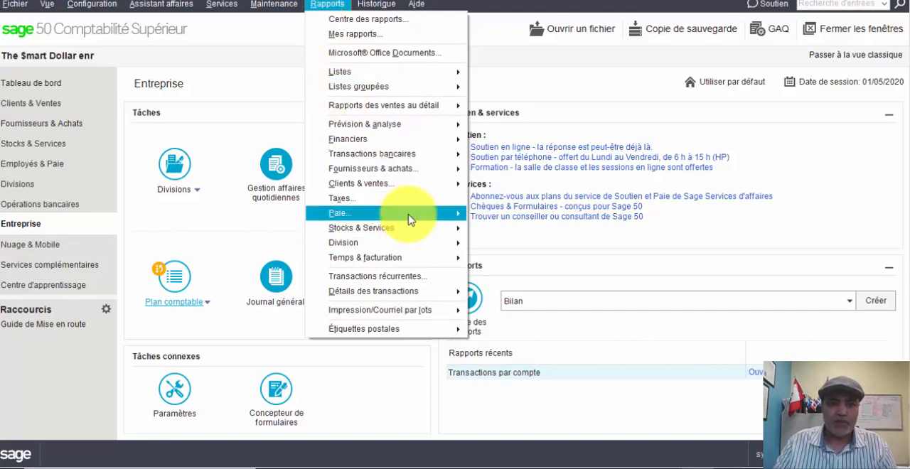
mouse_move(448, 156)
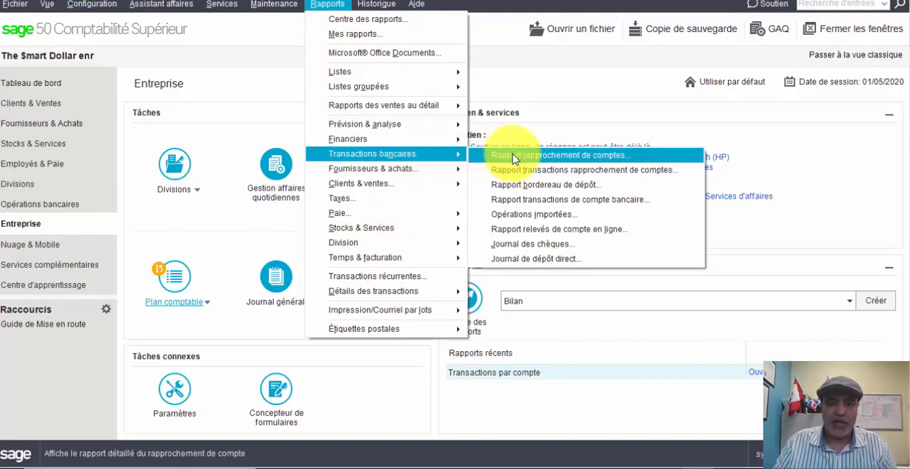
click(562, 161)
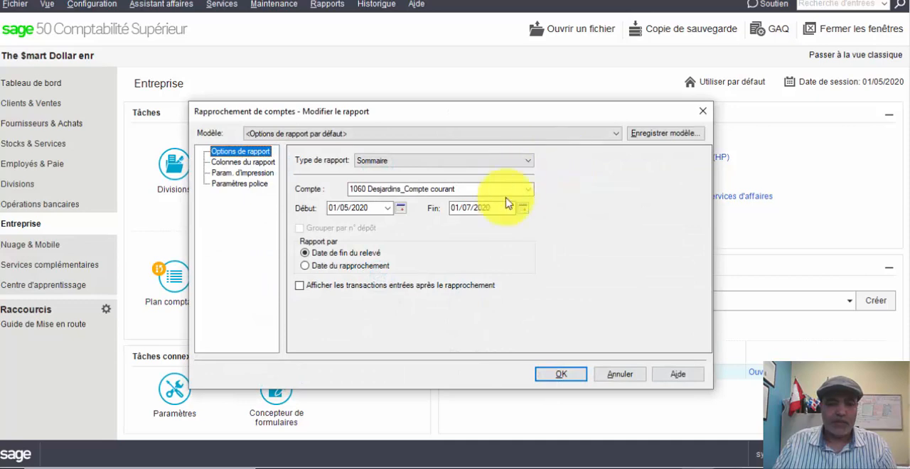
click(400, 209)
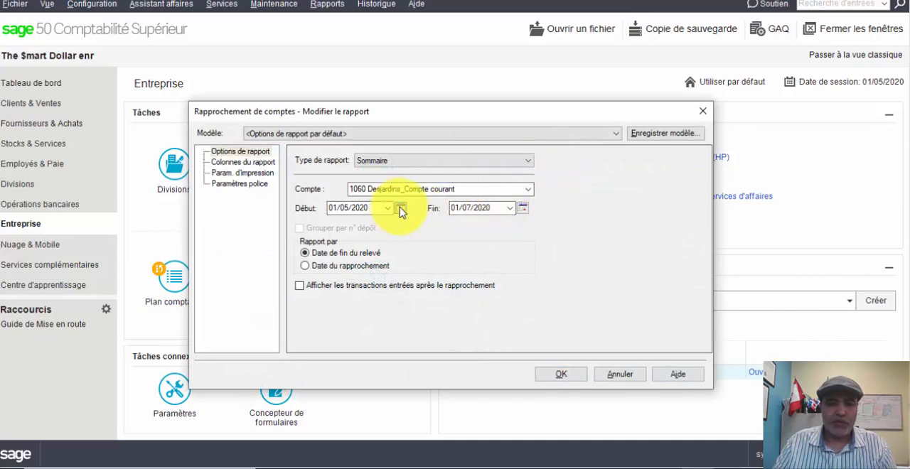
click(449, 257)
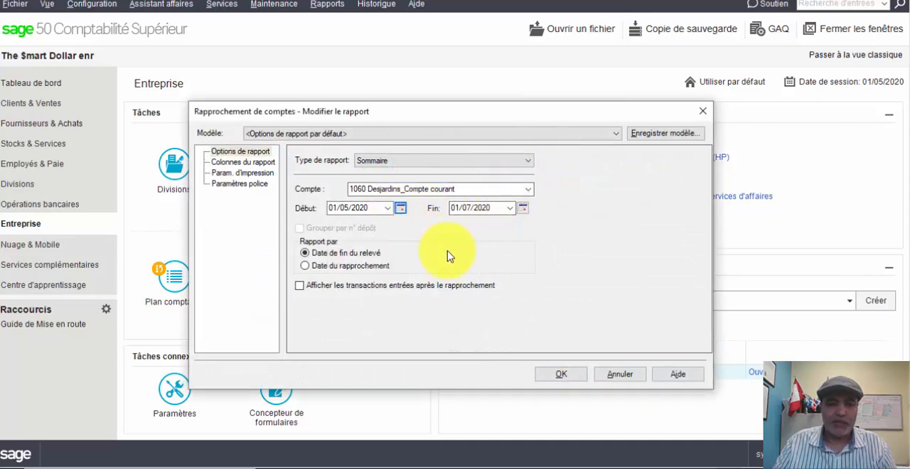
click(511, 211)
click(524, 211)
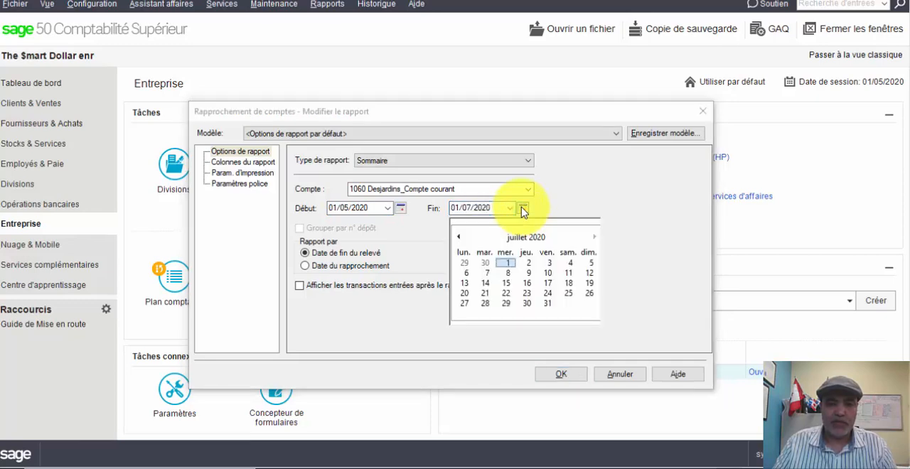
click(460, 238)
click(460, 237)
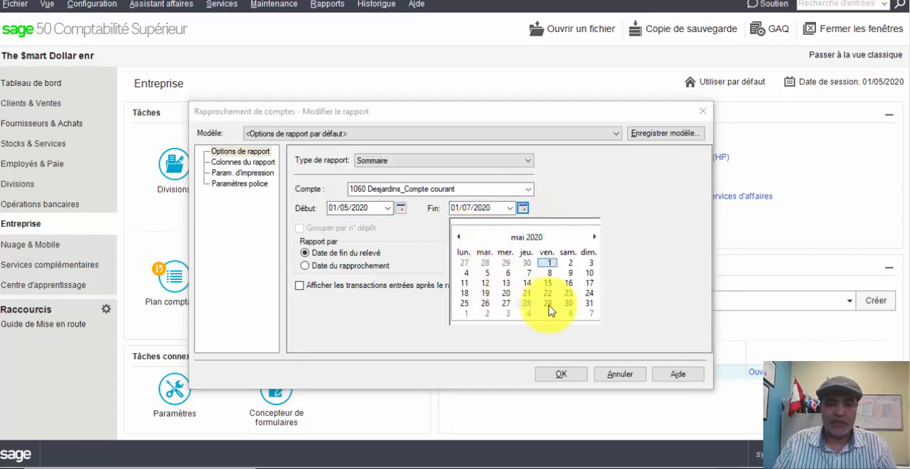
click(588, 308)
click(562, 377)
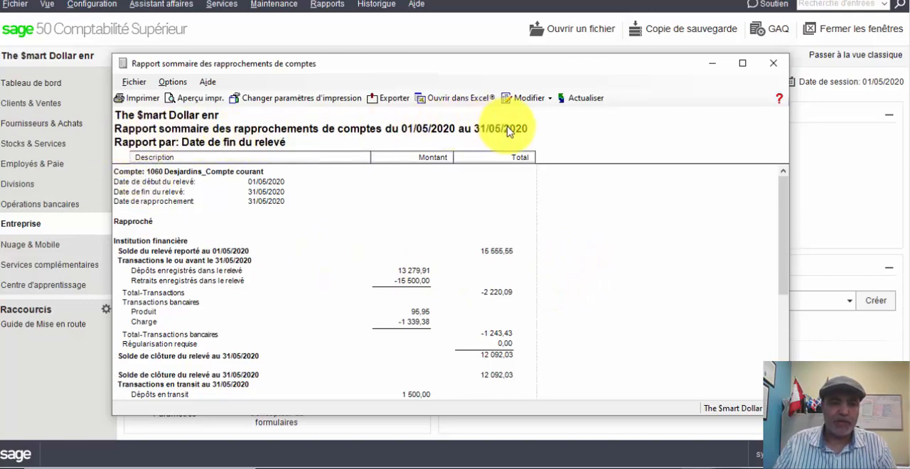
- Review the Institution financière and Compte de Grand livre sections of the reconciliation summary report through both adjusted balances, and close it
scroll(554, 171, down, 1)
scroll(553, 171, down, 5)
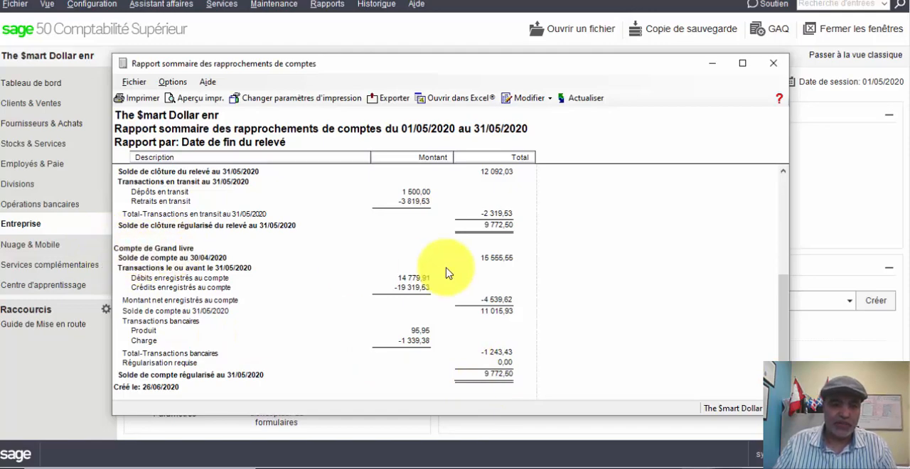
scroll(427, 256, up, 6)
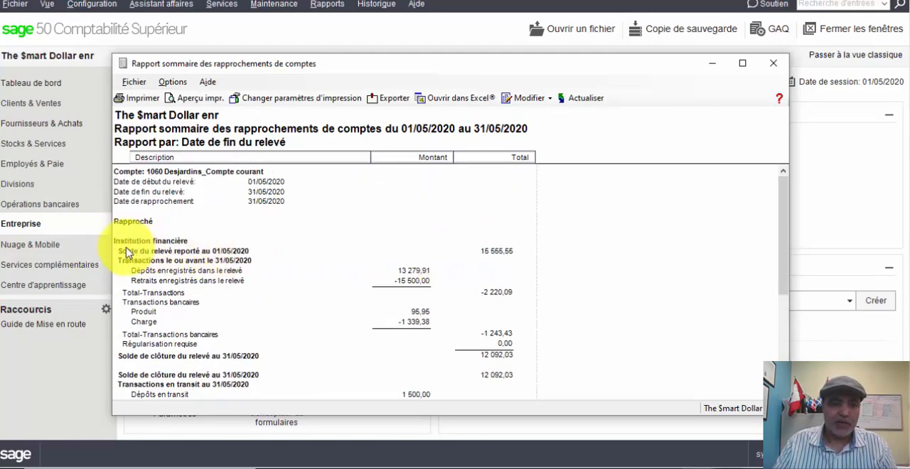
scroll(527, 276, down, 6)
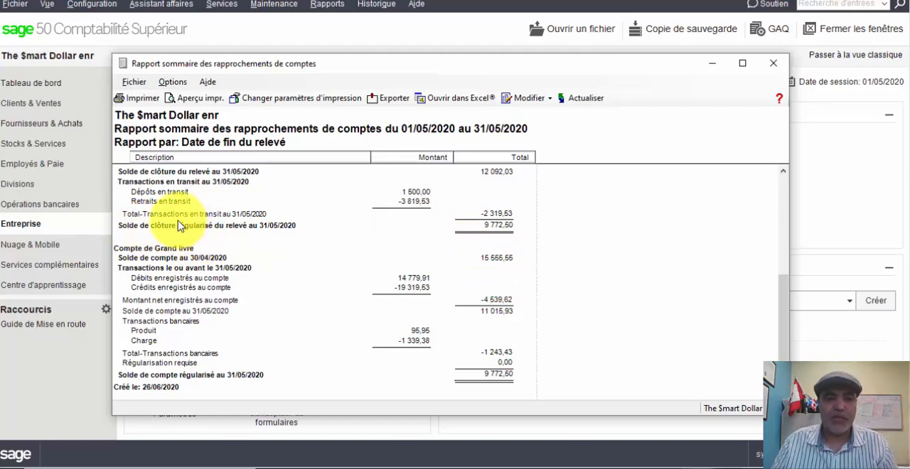
click(775, 65)
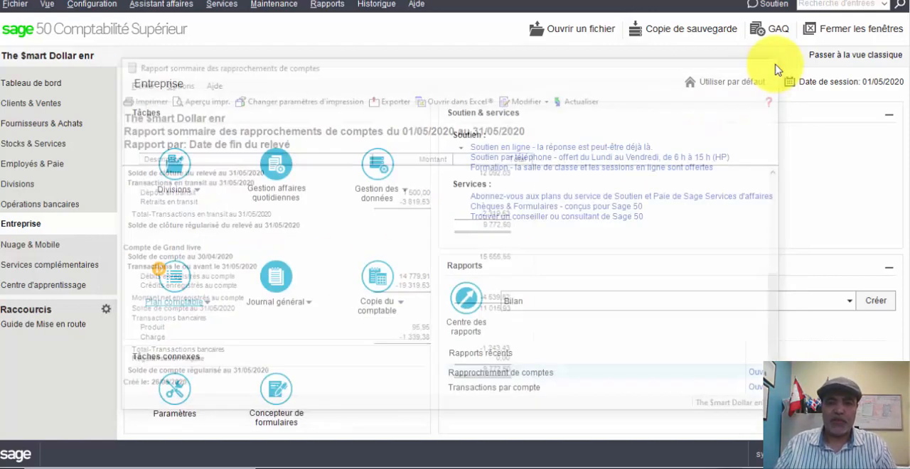